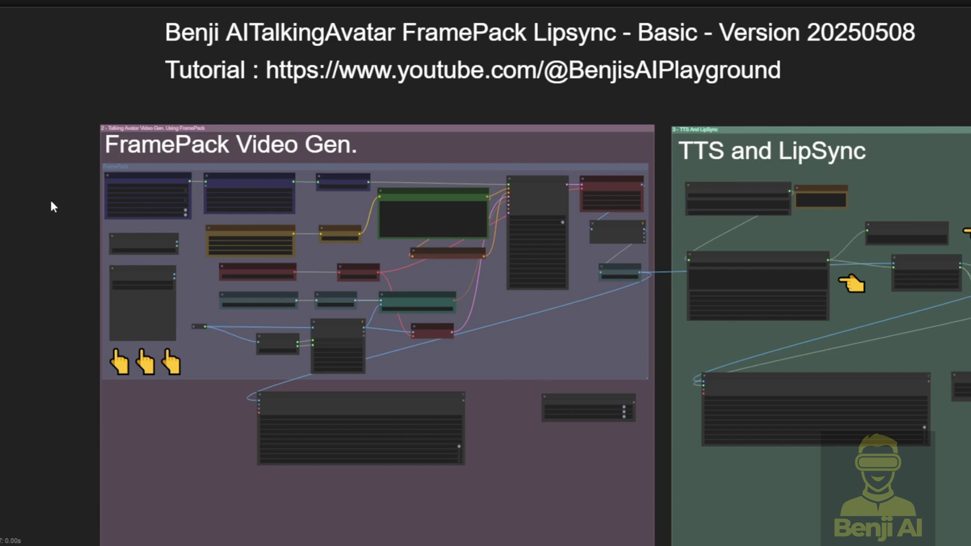
- Examine the FramePack Video Gen. group and its Load Image From Path and Load Image nodes
{"action": "left_click_drag", "start_coordinate": [50, 198], "coordinate": [336, 147]}
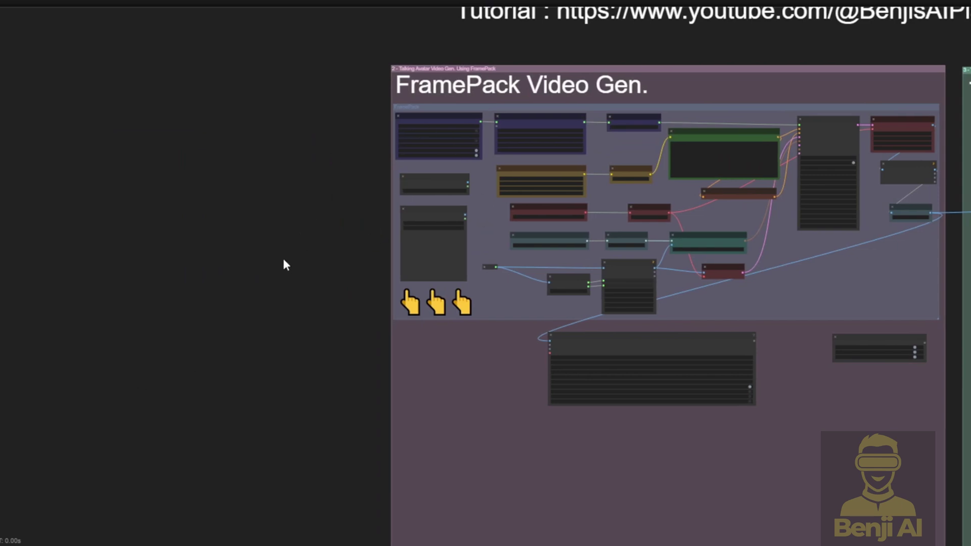
{"action": "left_click_drag", "start_coordinate": [268, 241], "coordinate": [51, 268]}
{"action": "scroll", "coordinate": [51, 269], "scroll_direction": "down", "scroll_amount": 2}
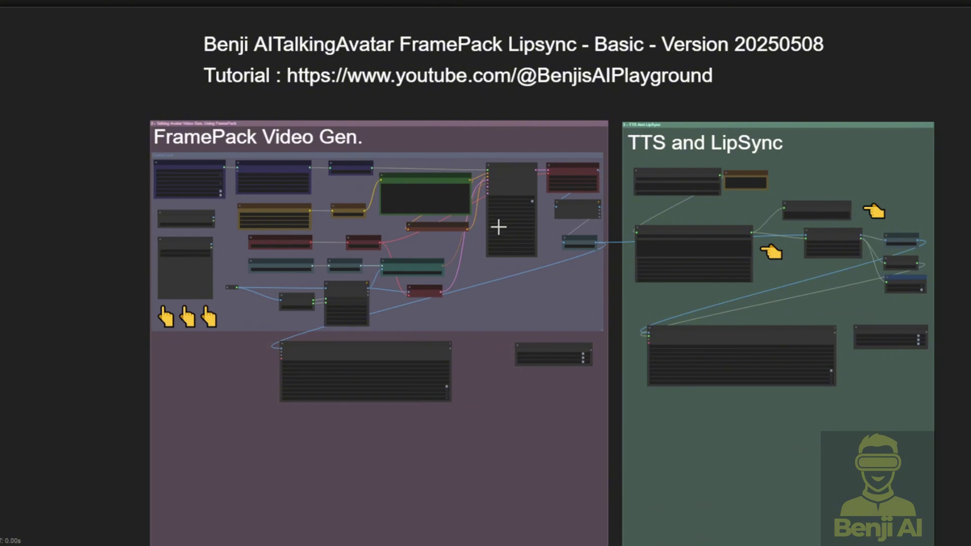
{"action": "scroll", "coordinate": [289, 221], "scroll_direction": "up", "scroll_amount": 6}
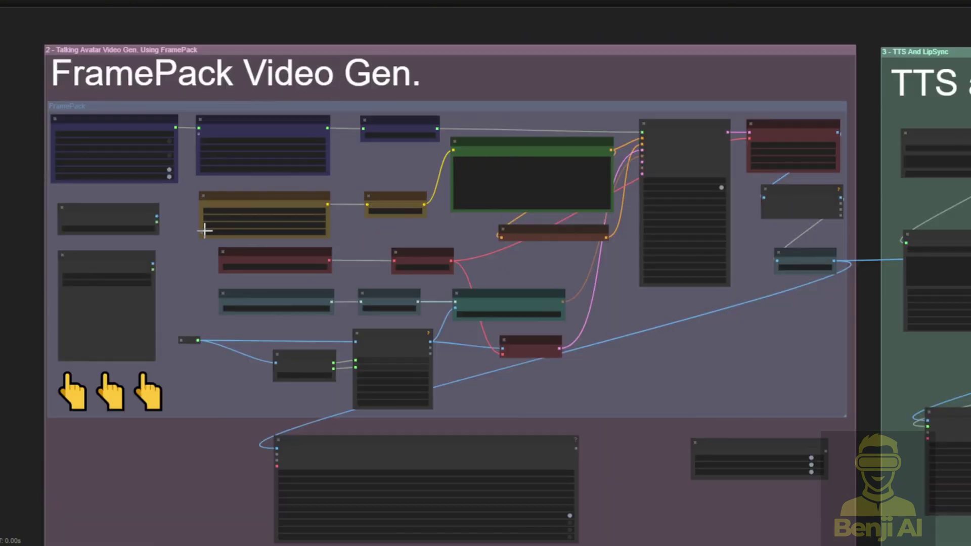
{"action": "scroll", "coordinate": [227, 308], "scroll_direction": "up", "scroll_amount": 4}
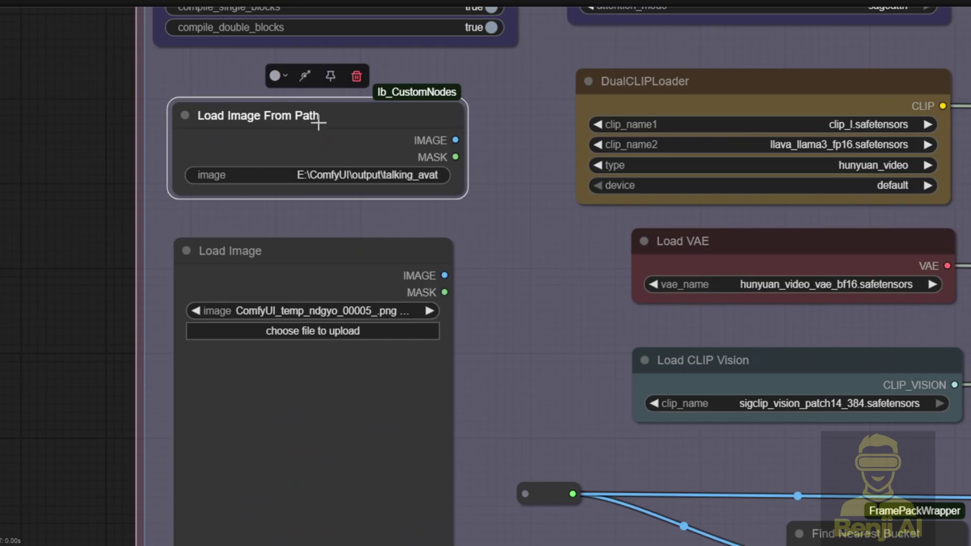
{"action": "left_click", "coordinate": [255, 271]}
{"action": "left_click_drag", "start_coordinate": [486, 360], "coordinate": [439, 269]}
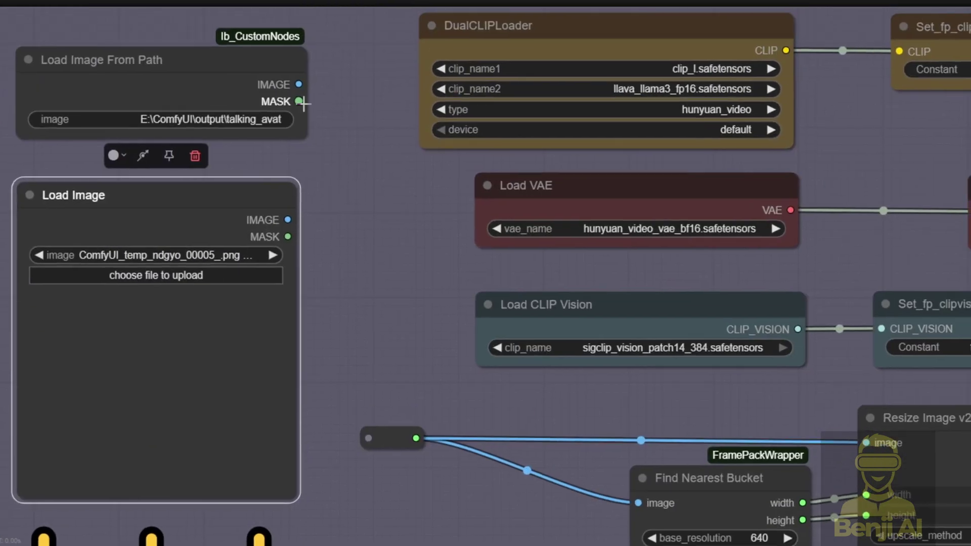
- Set total_second_length to 10 in the FramePack sampler node
{"action": "left_click_drag", "start_coordinate": [314, 12], "coordinate": [389, 352]}
{"action": "left_click_drag", "start_coordinate": [374, 426], "coordinate": [371, 438]}
{"action": "left_click_drag", "start_coordinate": [403, 405], "coordinate": [375, 283]}
{"action": "left_click_drag", "start_coordinate": [359, 318], "coordinate": [394, 313]}
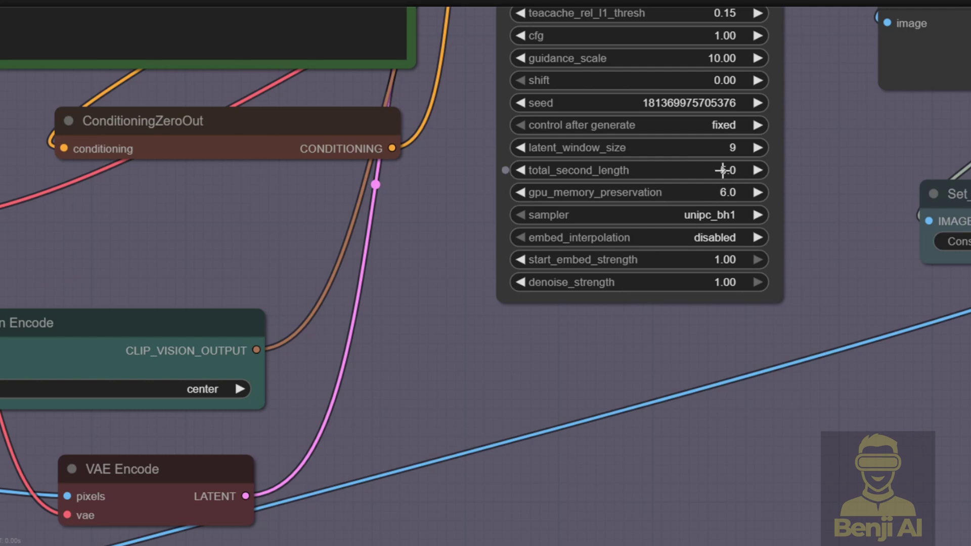
{"action": "left_click", "coordinate": [723, 170]}
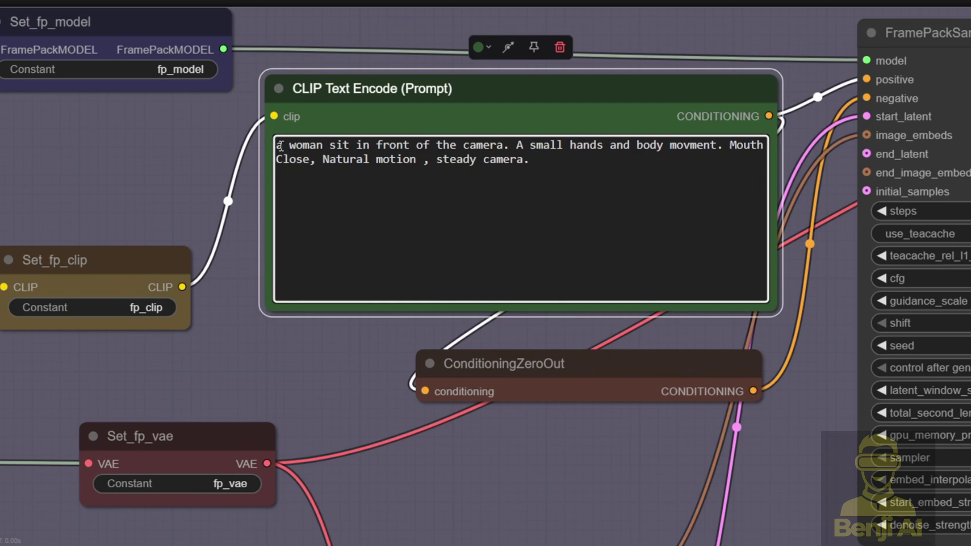
- Read through the CLIP Text Encode prompt, marking the wording on hand movement, closed mouth, natural motion and steady camera
{"action": "left_click_drag", "start_coordinate": [282, 146], "coordinate": [584, 147]}
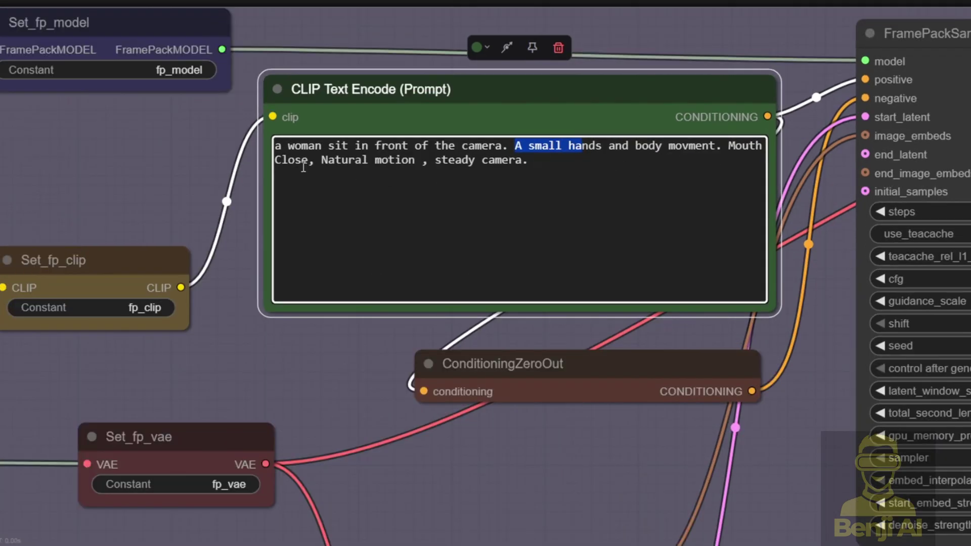
{"action": "scroll", "coordinate": [302, 431], "scroll_direction": "down", "scroll_amount": 2}
{"action": "left_click_drag", "start_coordinate": [408, 480], "coordinate": [482, 439]}
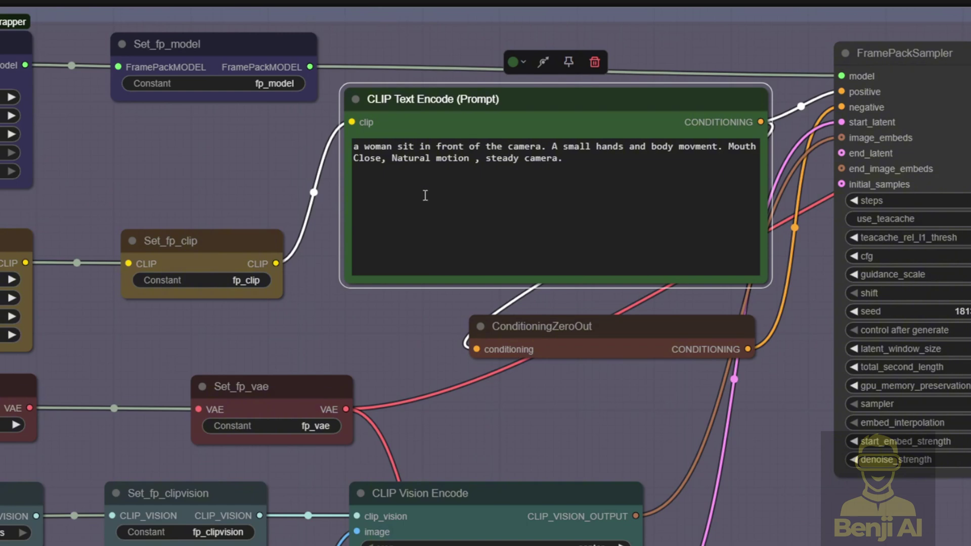
{"action": "left_click_drag", "start_coordinate": [391, 158], "coordinate": [568, 161]}
{"action": "left_click", "coordinate": [616, 170]}
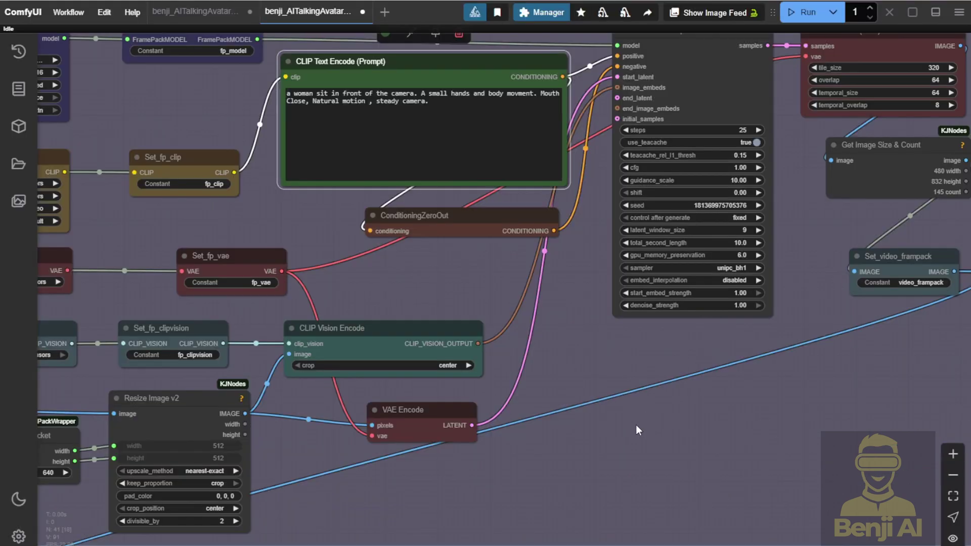
- Examine the Video Combine node, the Set_video_frampack output and the layout of the TTS and LipSync group
{"action": "double_click", "coordinate": [629, 451]}
{"action": "left_click", "coordinate": [629, 471]}
{"action": "left_click_drag", "start_coordinate": [592, 508], "coordinate": [709, 119]}
{"action": "scroll", "coordinate": [708, 126], "scroll_direction": "down", "scroll_amount": 5}
{"action": "scroll", "coordinate": [329, 234], "scroll_direction": "up", "scroll_amount": 3}
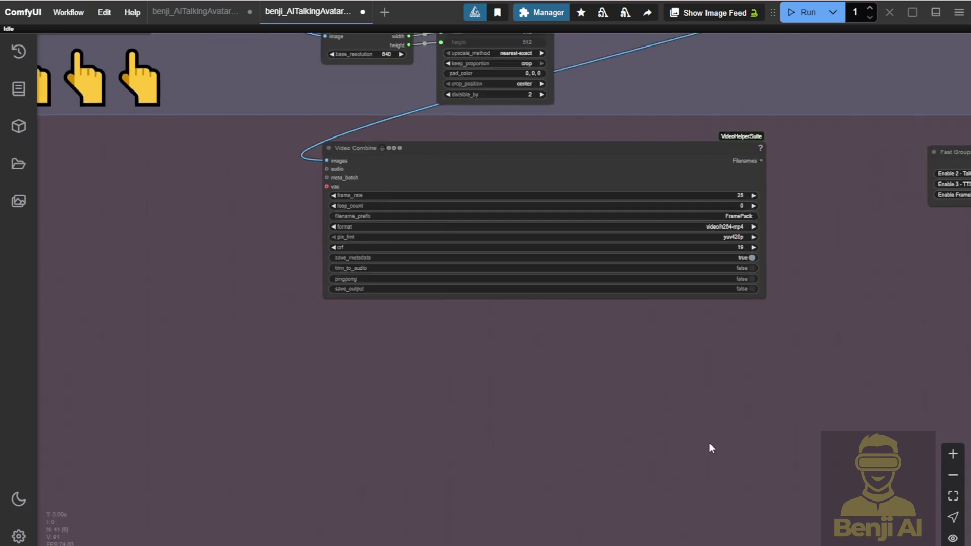
{"action": "scroll", "coordinate": [738, 345], "scroll_direction": "down", "scroll_amount": 3}
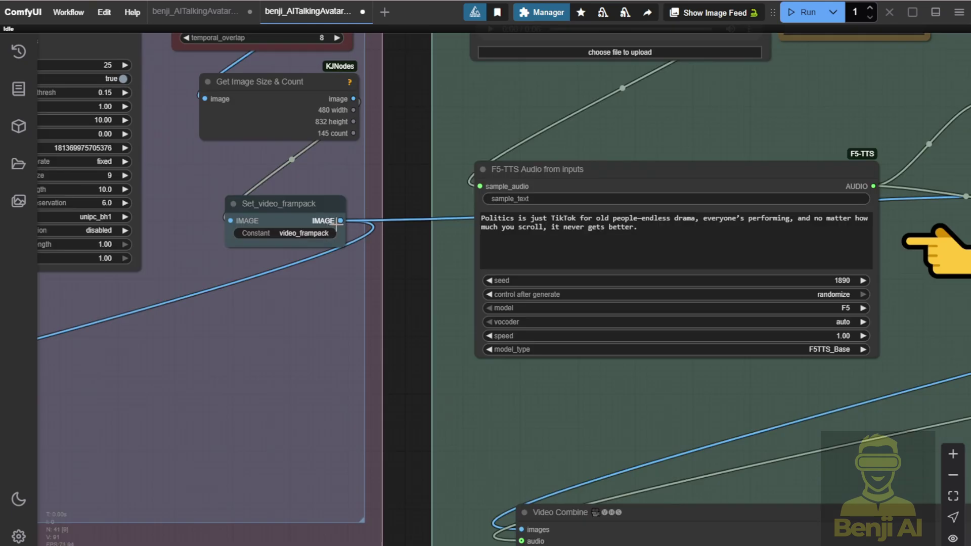
{"action": "scroll", "coordinate": [708, 131], "scroll_direction": "down", "scroll_amount": 3}
{"action": "scroll", "coordinate": [723, 123], "scroll_direction": "down", "scroll_amount": 1}
{"action": "left_click_drag", "start_coordinate": [723, 123], "coordinate": [450, 194]}
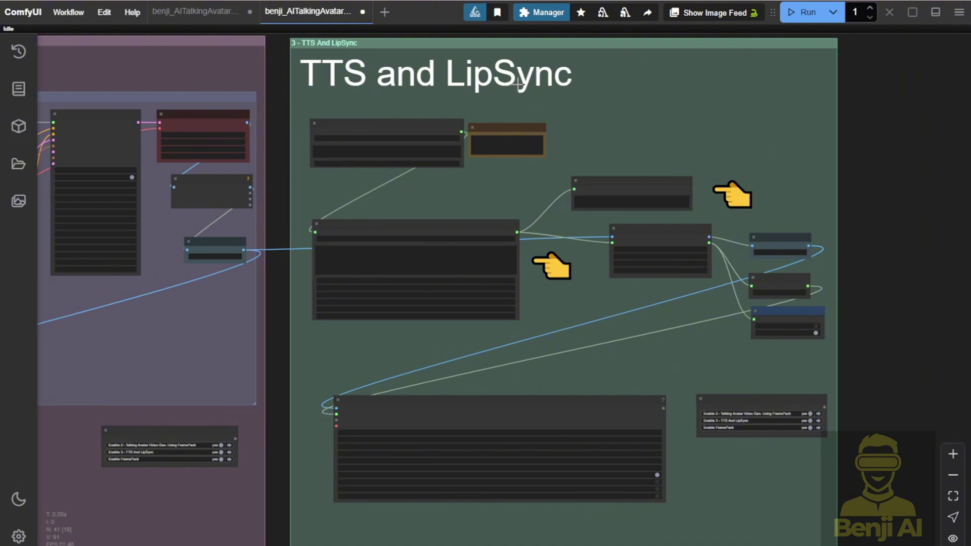
- Replace the F5-TTS speech text with the "Campaign Promises" joke from DeepSeek, leaving out its timeshare presentation sentence
{"action": "scroll", "coordinate": [381, 213], "scroll_direction": "up", "scroll_amount": 7}
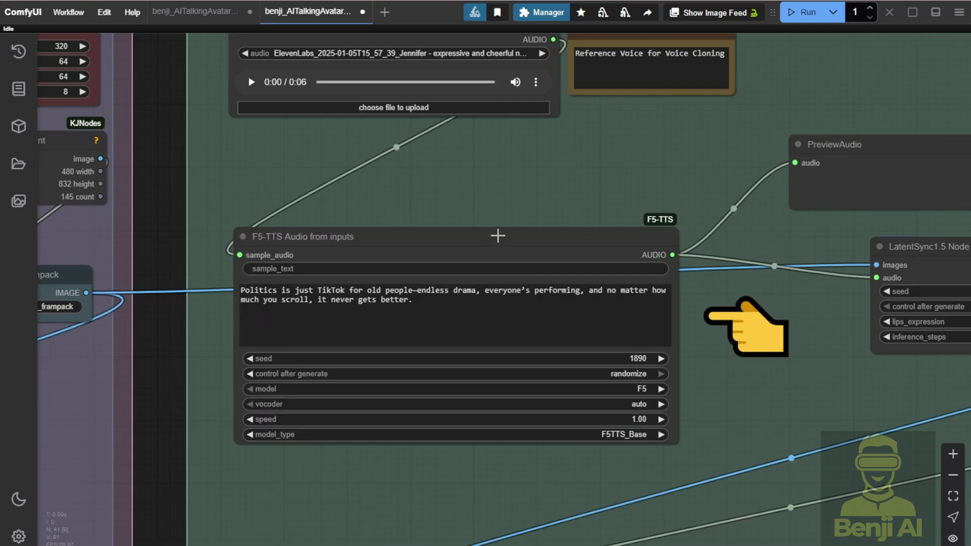
{"action": "left_click_drag", "start_coordinate": [502, 232], "coordinate": [499, 188]}
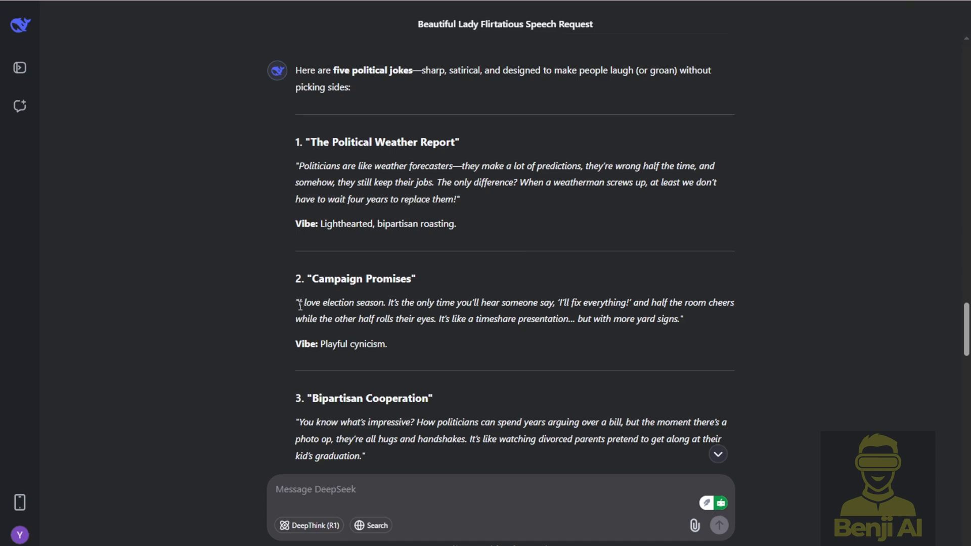
{"action": "left_click_drag", "start_coordinate": [299, 305], "coordinate": [682, 319]}
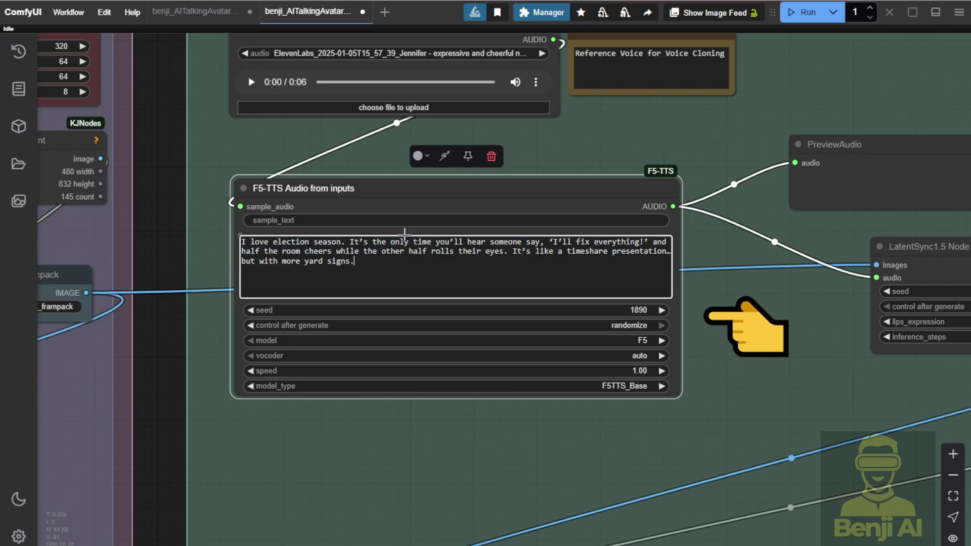
{"action": "left_click_drag", "start_coordinate": [481, 259], "coordinate": [510, 251]}
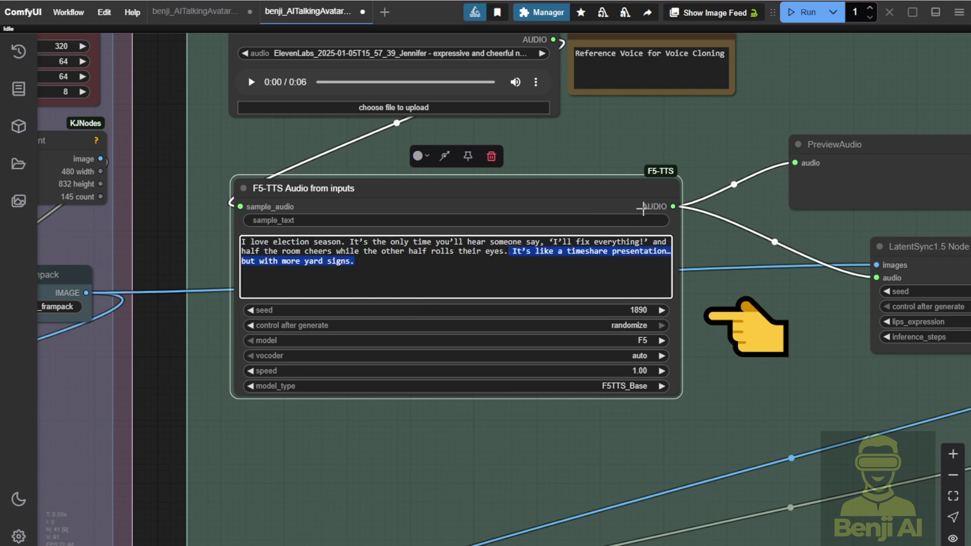
{"action": "key", "text": "BackSpace"}
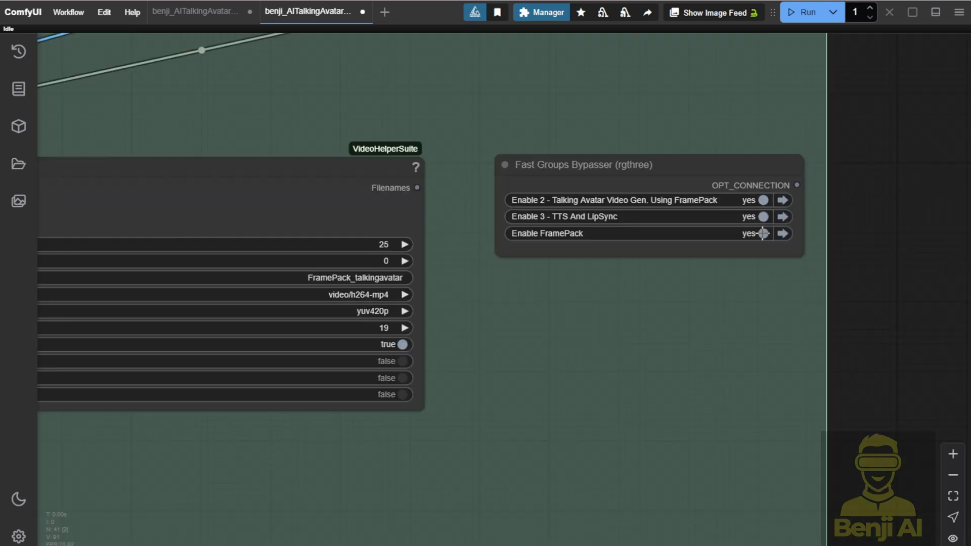
- Disable the FramePack group in the Fast Groups Bypasser of the TTS and LipSync section
{"action": "left_click", "coordinate": [763, 234]}
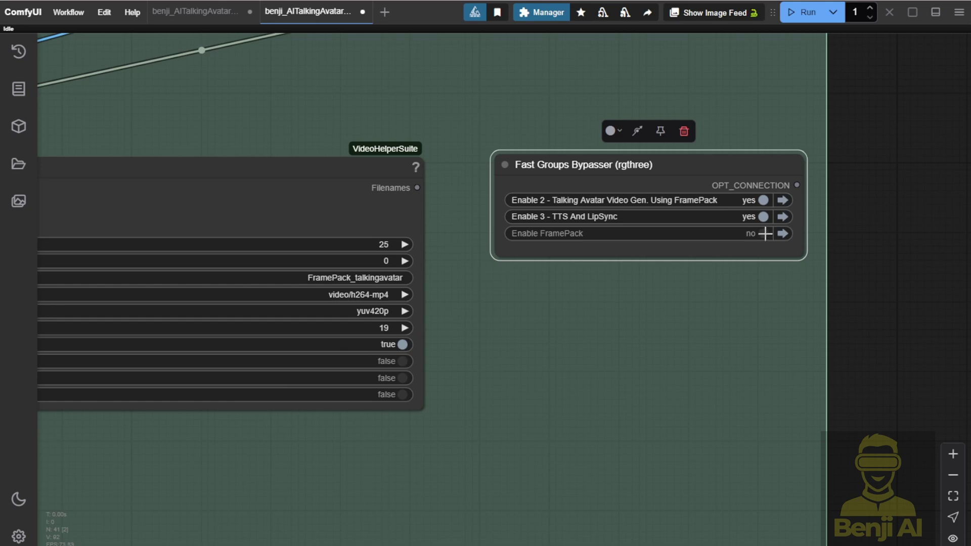
{"action": "scroll", "coordinate": [765, 234], "scroll_direction": "down", "scroll_amount": 10}
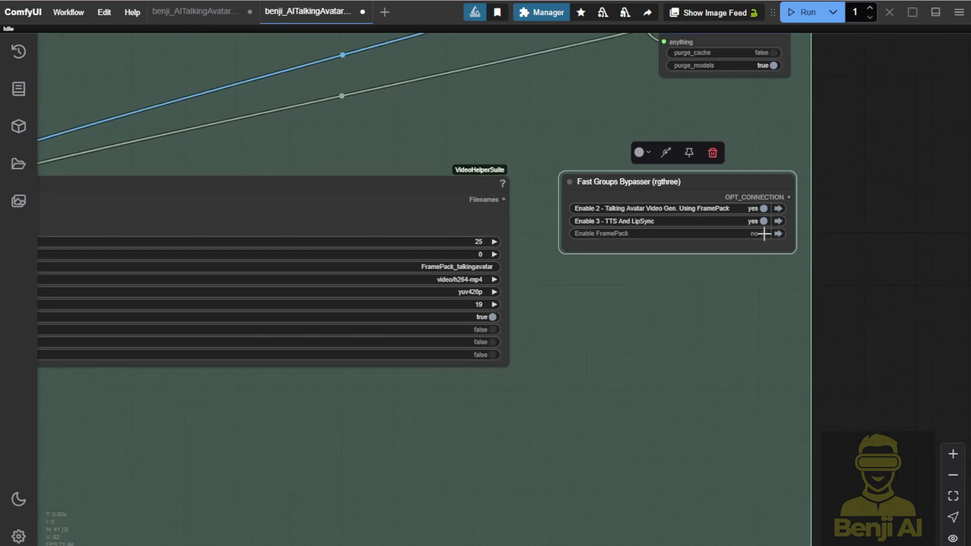
{"action": "left_click_drag", "start_coordinate": [318, 152], "coordinate": [550, 273]}
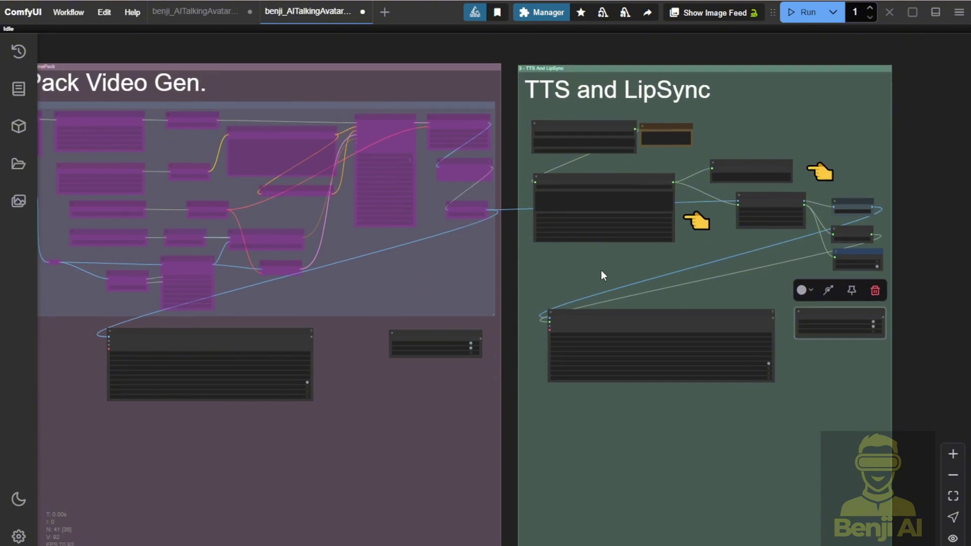
- Move the PreviewAudio node slightly closer to the F5-TTS node and run the workflow to generate the speech audio
{"action": "scroll", "coordinate": [601, 270], "scroll_direction": "up", "scroll_amount": 5}
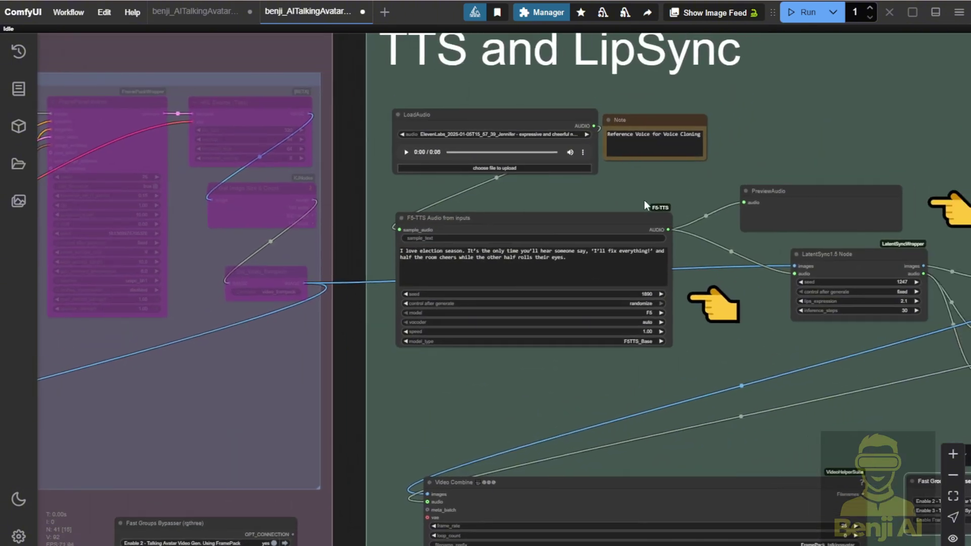
{"action": "left_click_drag", "start_coordinate": [793, 194], "coordinate": [768, 197]}
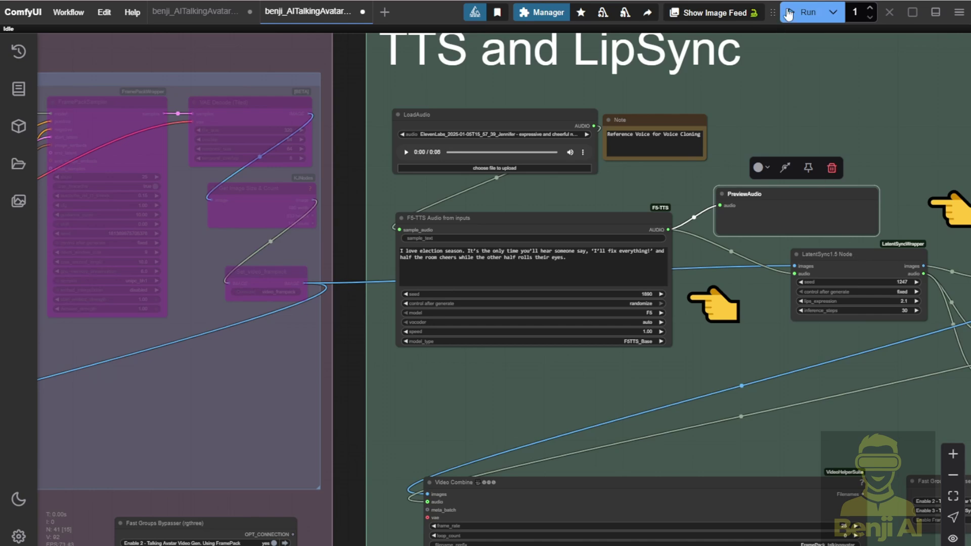
{"action": "left_click", "coordinate": [804, 12]}
{"action": "scroll", "coordinate": [702, 193], "scroll_direction": "up", "scroll_amount": 3}
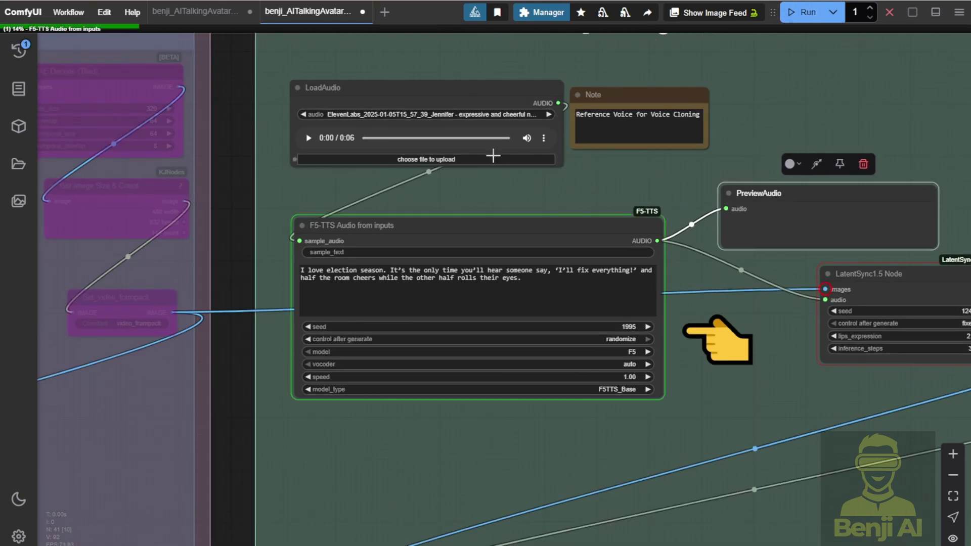
{"action": "left_click_drag", "start_coordinate": [749, 132], "coordinate": [605, 110]}
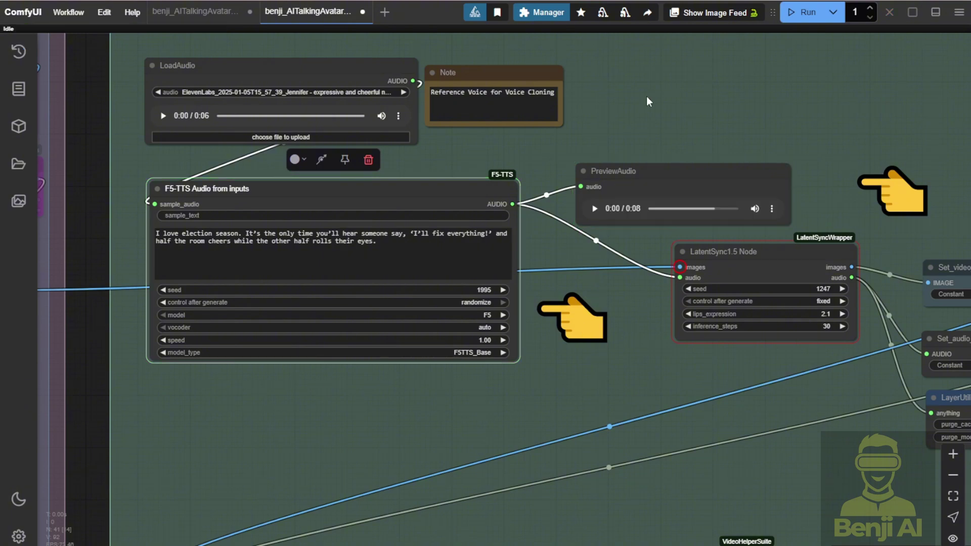
- Compare the generated audio's duration in PreviewAudio with the total_second_length value in the bypassed FramePack sampler
{"action": "scroll", "coordinate": [639, 132], "scroll_direction": "up", "scroll_amount": 2}
{"action": "scroll", "coordinate": [642, 172], "scroll_direction": "up", "scroll_amount": 2}
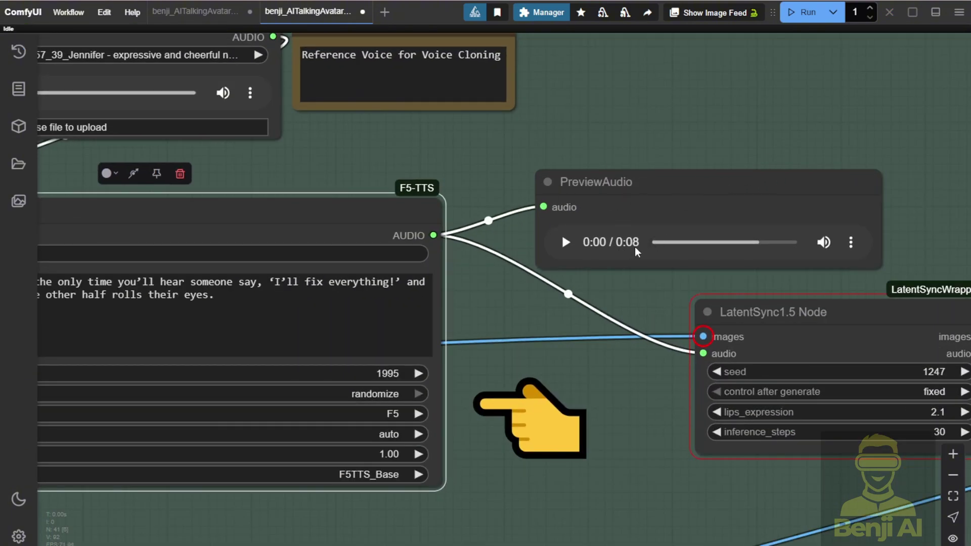
{"action": "scroll", "coordinate": [558, 296], "scroll_direction": "down", "scroll_amount": 8}
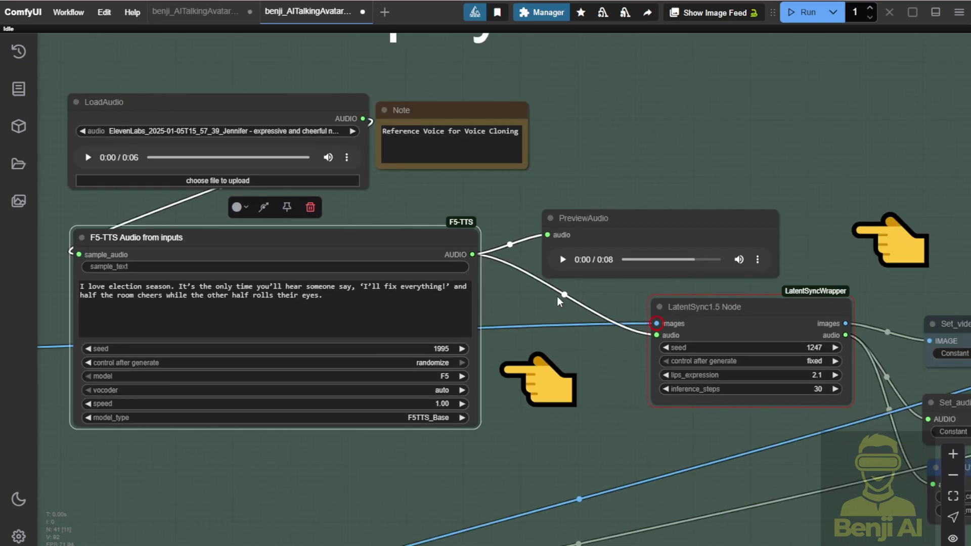
{"action": "left_click_drag", "start_coordinate": [275, 429], "coordinate": [867, 387]}
{"action": "scroll", "coordinate": [585, 280], "scroll_direction": "up", "scroll_amount": 7}
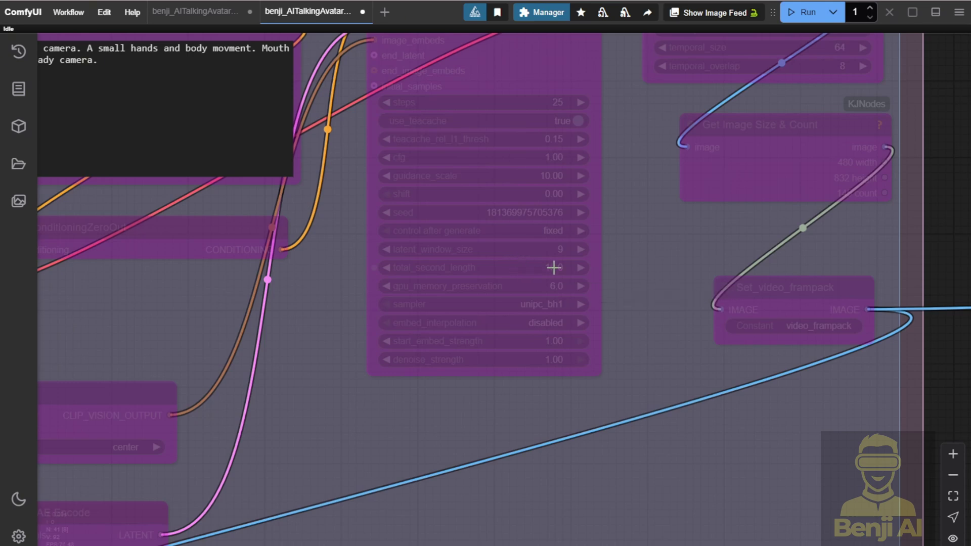
{"action": "scroll", "coordinate": [677, 274], "scroll_direction": "down", "scroll_amount": 4}
{"action": "left_click_drag", "start_coordinate": [846, 257], "coordinate": [114, 270]}
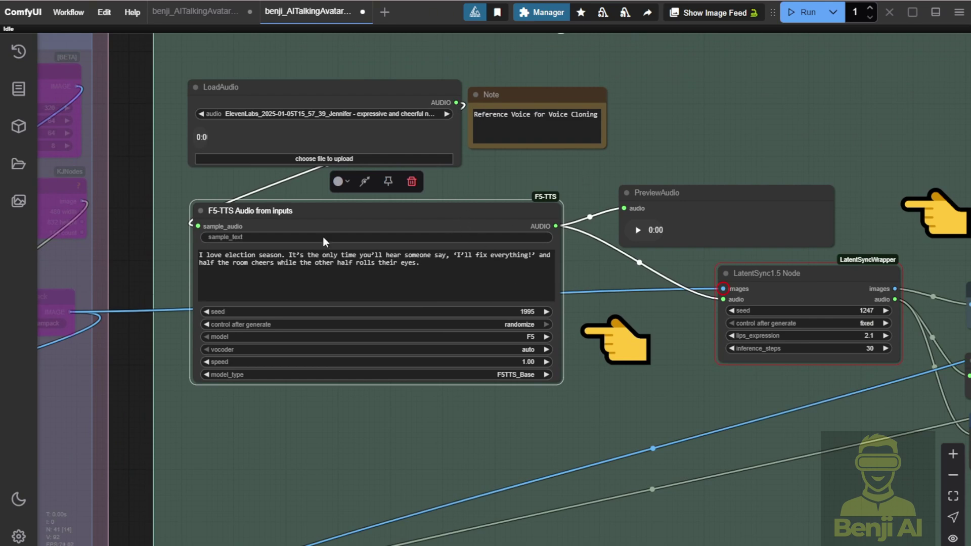
- Play the generated speech in PreviewAudio and review the LoadAudio reference voice and its voice cloning note
{"action": "left_click", "coordinate": [638, 231]}
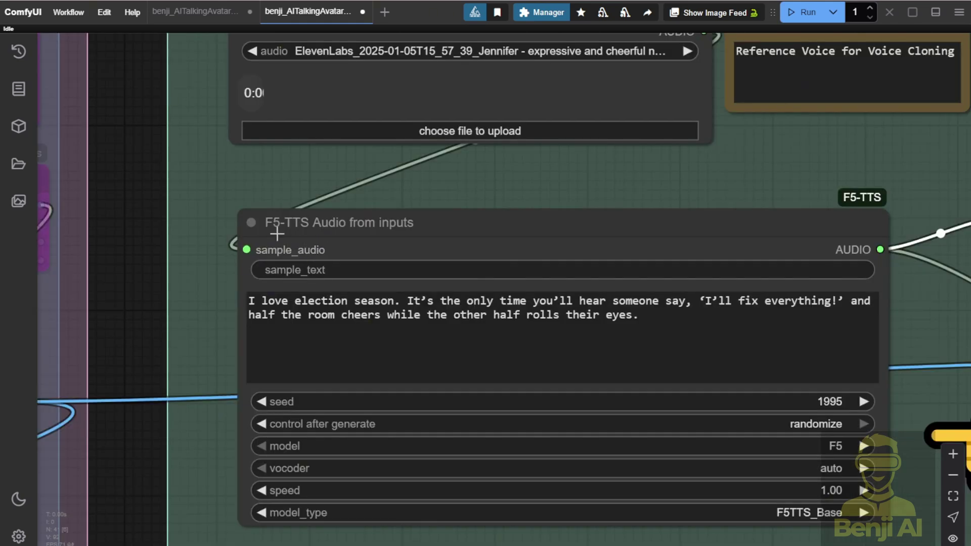
{"action": "left_click_drag", "start_coordinate": [268, 166], "coordinate": [50, 240]}
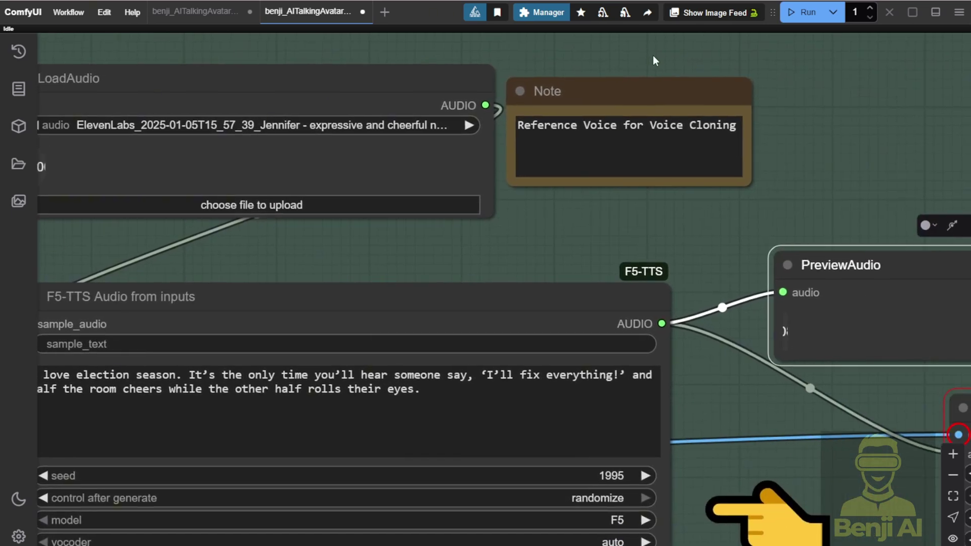
{"action": "left_click", "coordinate": [597, 94]}
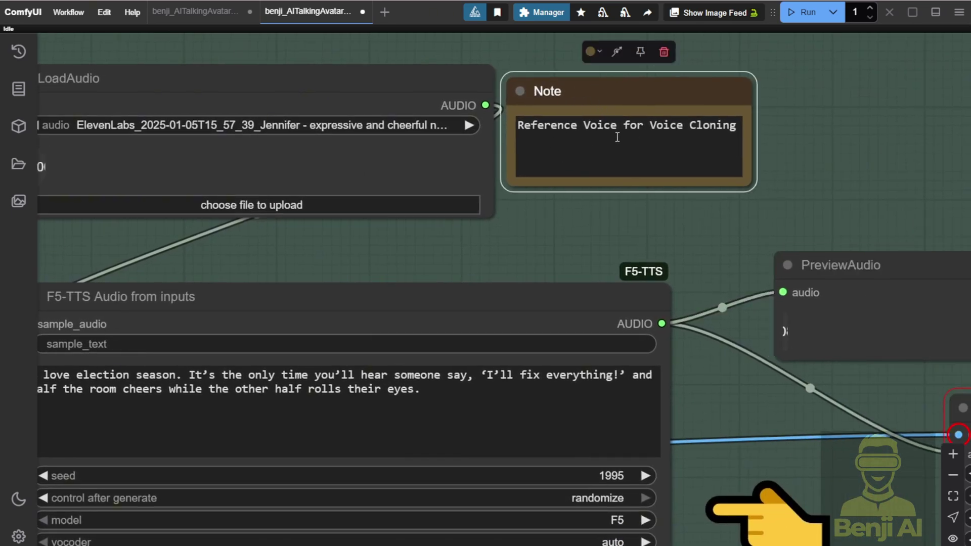
{"action": "left_click_drag", "start_coordinate": [338, 258], "coordinate": [435, 279]}
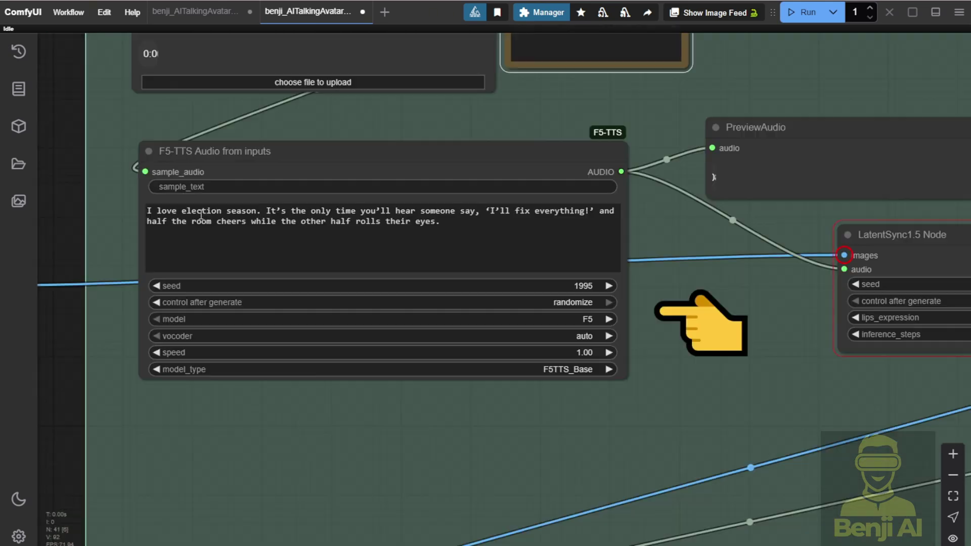
- Examine how the F5-TTS audio output feeds the PreviewAudio and LatentSync1.5 nodes
{"action": "left_click_drag", "start_coordinate": [652, 226], "coordinate": [379, 246]}
{"action": "left_click", "coordinate": [518, 158]}
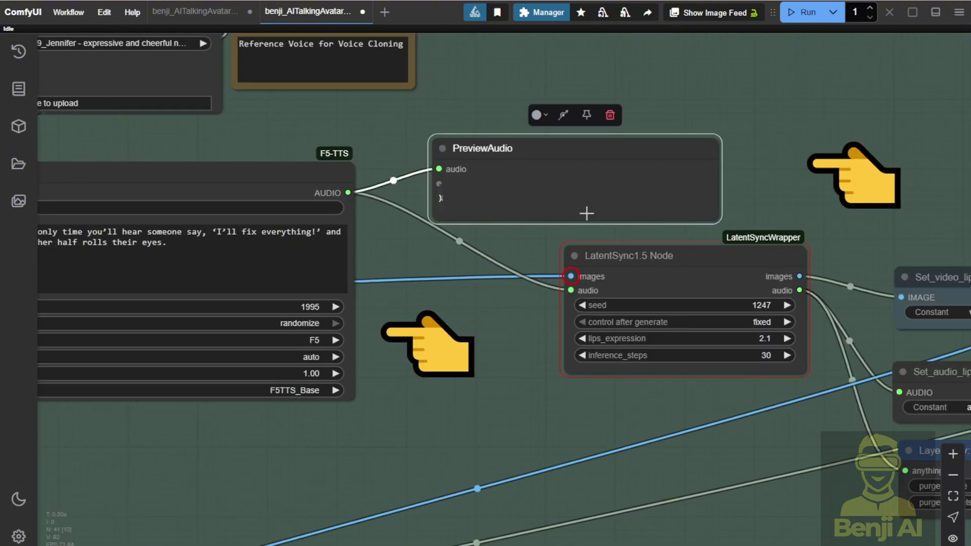
{"action": "scroll", "coordinate": [440, 267], "scroll_direction": "down", "scroll_amount": 3}
{"action": "scroll", "coordinate": [447, 284], "scroll_direction": "up", "scroll_amount": 3}
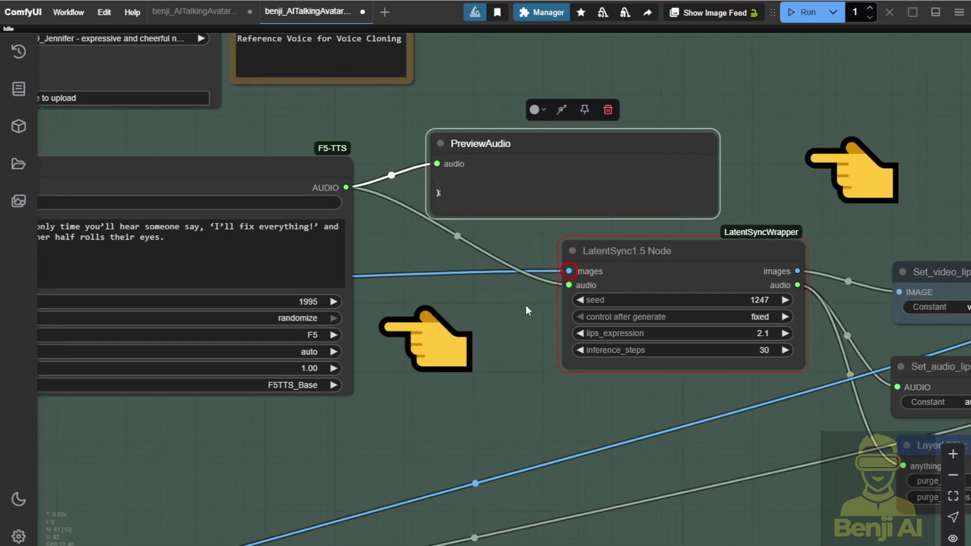
- Check the LatentSync1.5 node's images input and enable the FramePack group in the Fast Groups Bypasser
{"action": "left_click_drag", "start_coordinate": [526, 305], "coordinate": [363, 278]}
{"action": "scroll", "coordinate": [462, 234], "scroll_direction": "up", "scroll_amount": 5}
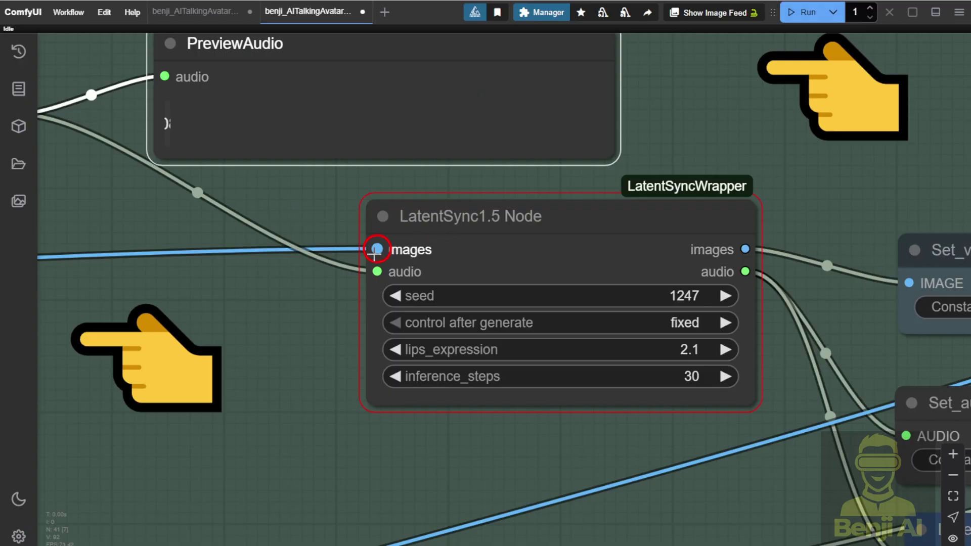
{"action": "scroll", "coordinate": [307, 313], "scroll_direction": "down", "scroll_amount": 2}
{"action": "scroll", "coordinate": [306, 314], "scroll_direction": "down", "scroll_amount": 1}
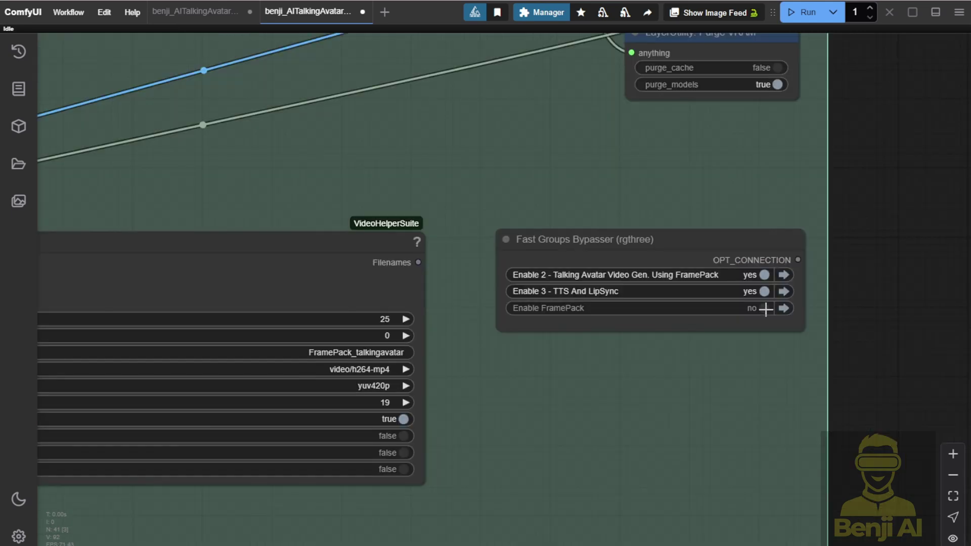
{"action": "left_click", "coordinate": [765, 308]}
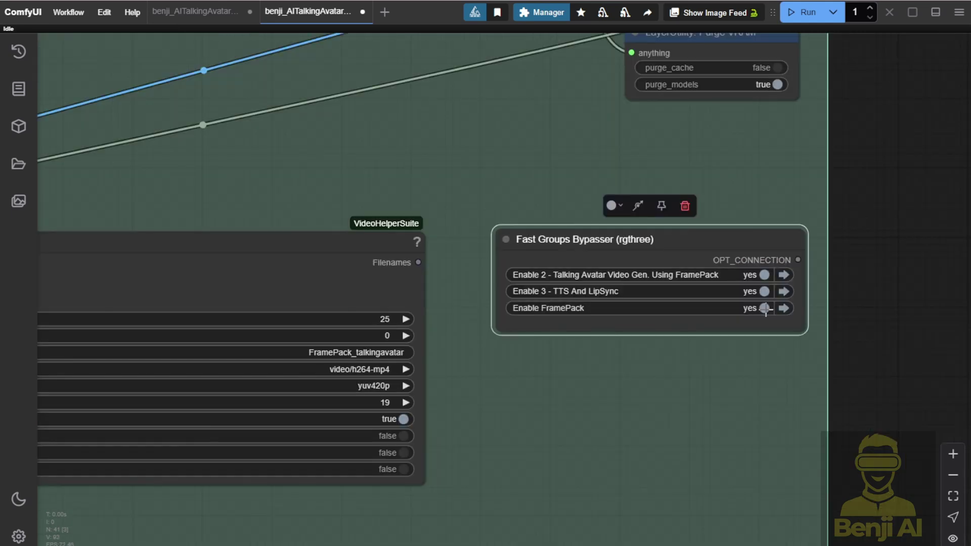
- Connect a Preview Image node to the Load Image From Path image output and place it beside the Find Nearest Bucket node
{"action": "scroll", "coordinate": [433, 141], "scroll_direction": "down", "scroll_amount": 3}
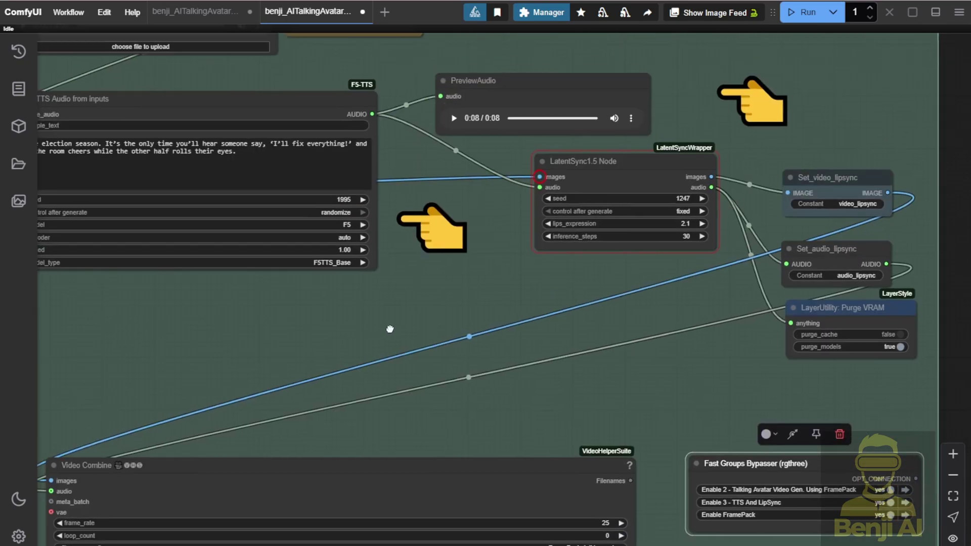
{"action": "left_click_drag", "start_coordinate": [294, 316], "coordinate": [896, 397]}
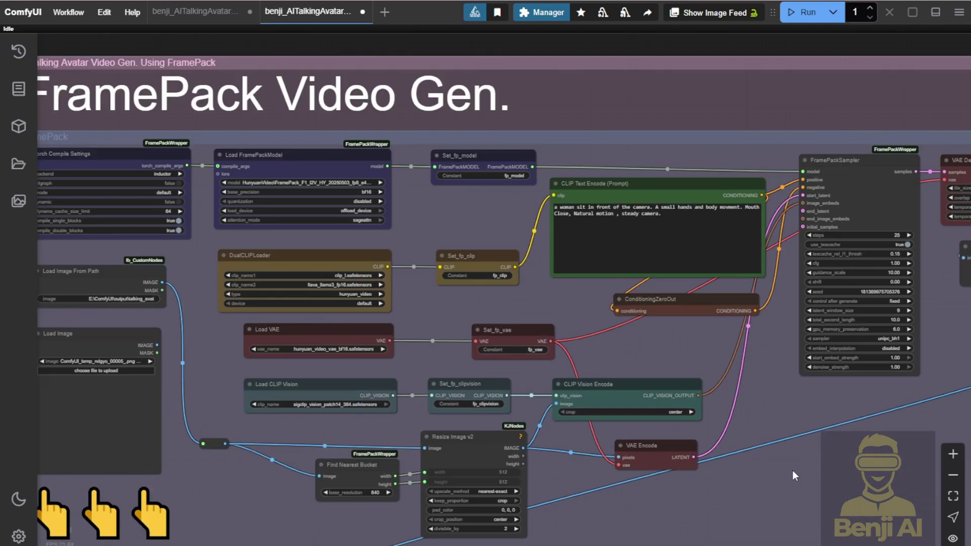
{"action": "left_click_drag", "start_coordinate": [795, 476], "coordinate": [836, 422]}
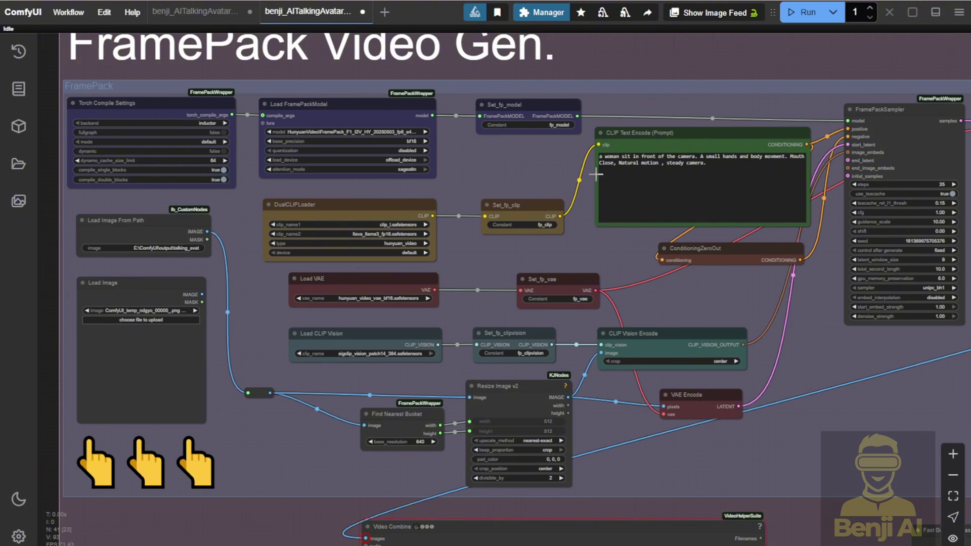
{"action": "scroll", "coordinate": [182, 260], "scroll_direction": "up", "scroll_amount": 3}
{"action": "left_click", "coordinate": [135, 221]}
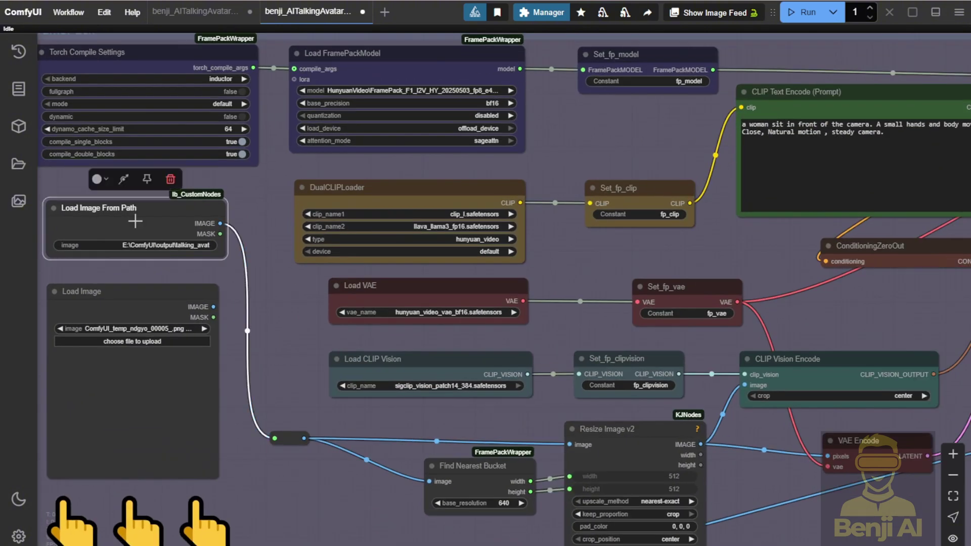
{"action": "left_click_drag", "start_coordinate": [292, 339], "coordinate": [306, 261]}
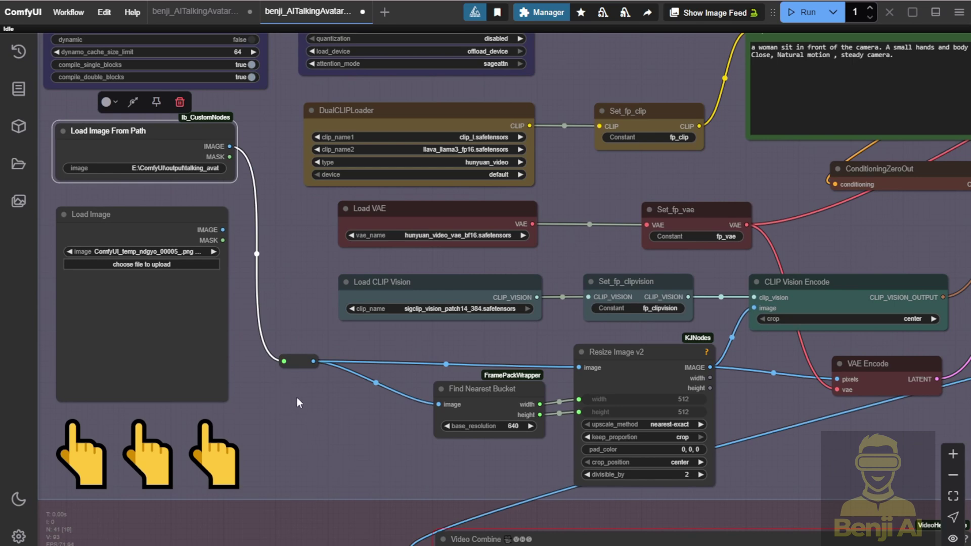
{"action": "left_click_drag", "start_coordinate": [324, 422], "coordinate": [75, 463]}
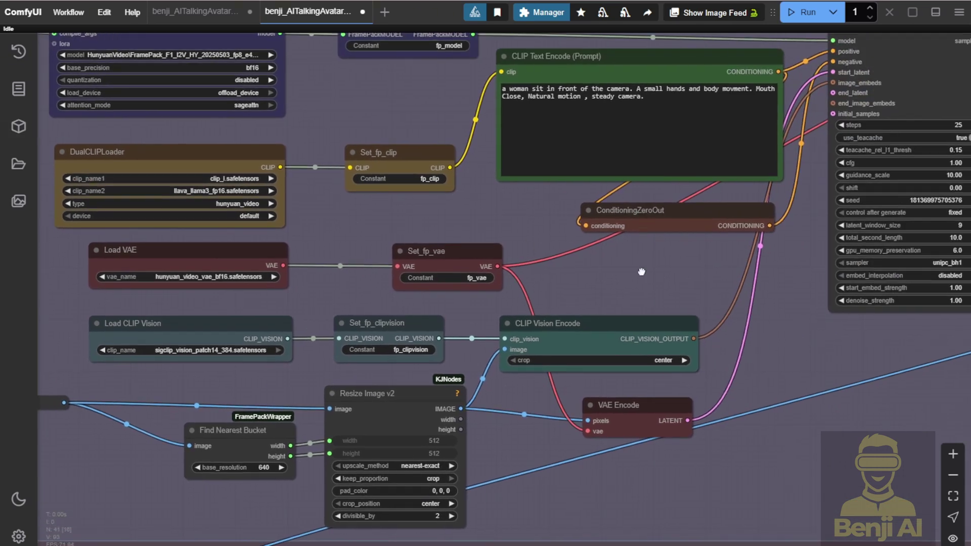
{"action": "left_click_drag", "start_coordinate": [641, 272], "coordinate": [573, 330]}
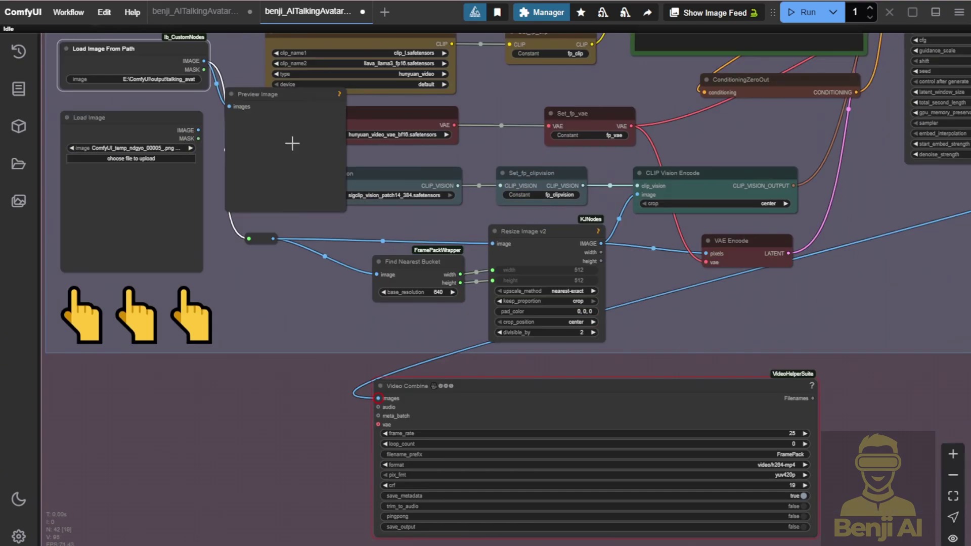
{"action": "left_click_drag", "start_coordinate": [293, 141], "coordinate": [291, 273]}
{"action": "scroll", "coordinate": [186, 113], "scroll_direction": "up", "scroll_amount": 3}
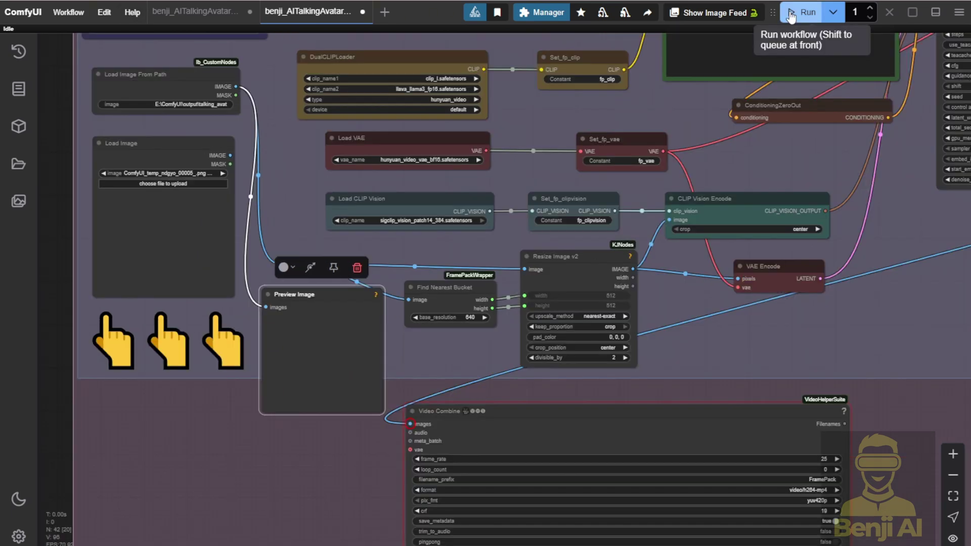
- Run the workflow, enlarge the Preview Image node and move it below the FramePack group beside Video Combine
{"action": "left_click", "coordinate": [791, 17]}
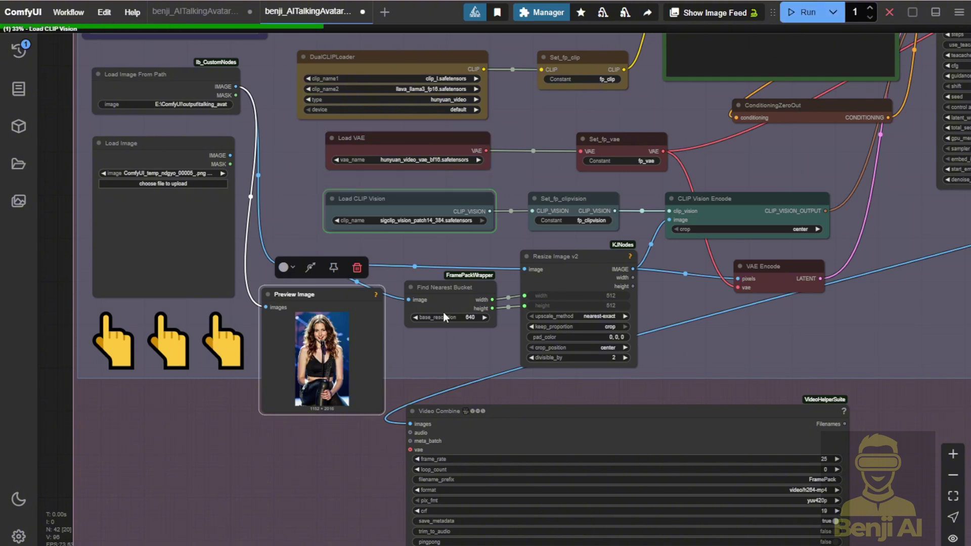
{"action": "left_click_drag", "start_coordinate": [402, 341], "coordinate": [557, 242]}
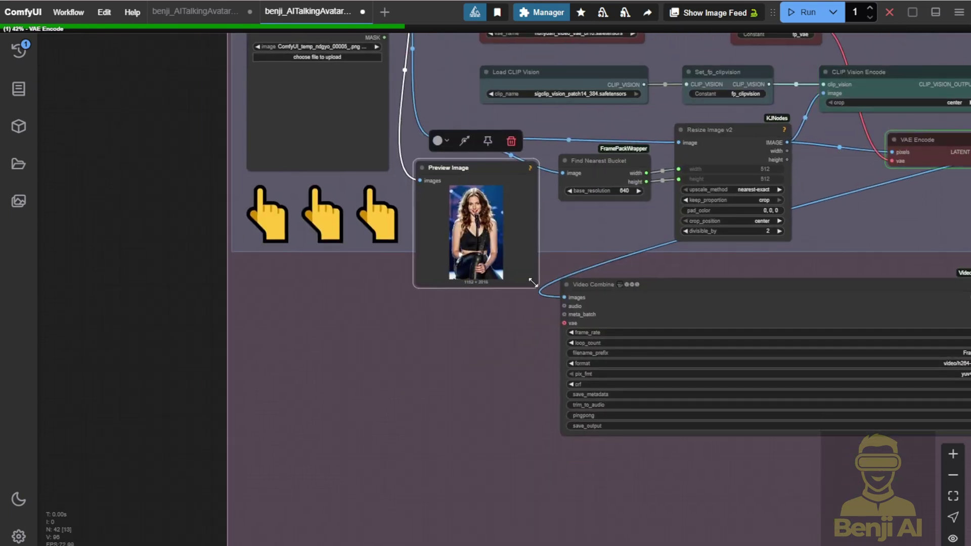
{"action": "left_click_drag", "start_coordinate": [533, 282], "coordinate": [585, 424]}
{"action": "left_click_drag", "start_coordinate": [513, 172], "coordinate": [409, 280]}
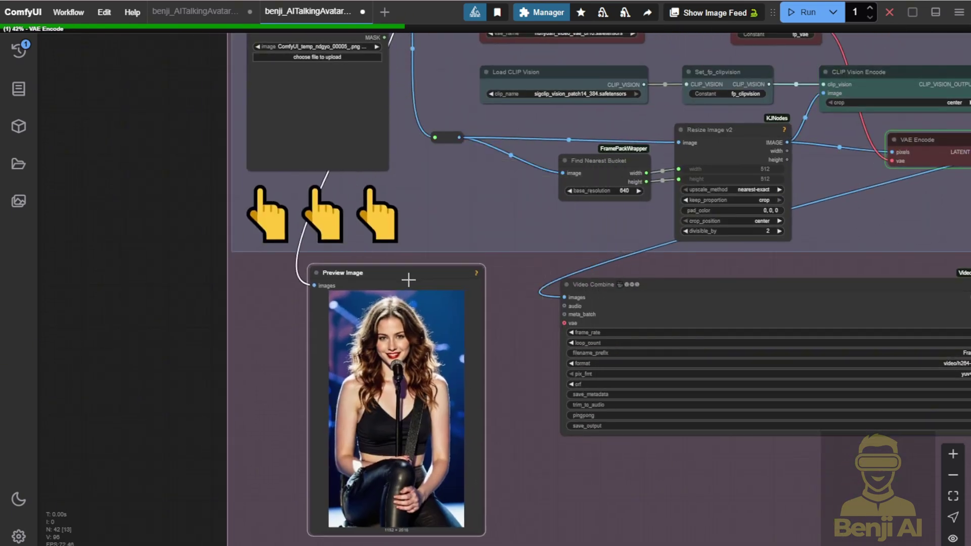
{"action": "left_click_drag", "start_coordinate": [522, 306], "coordinate": [557, 114]}
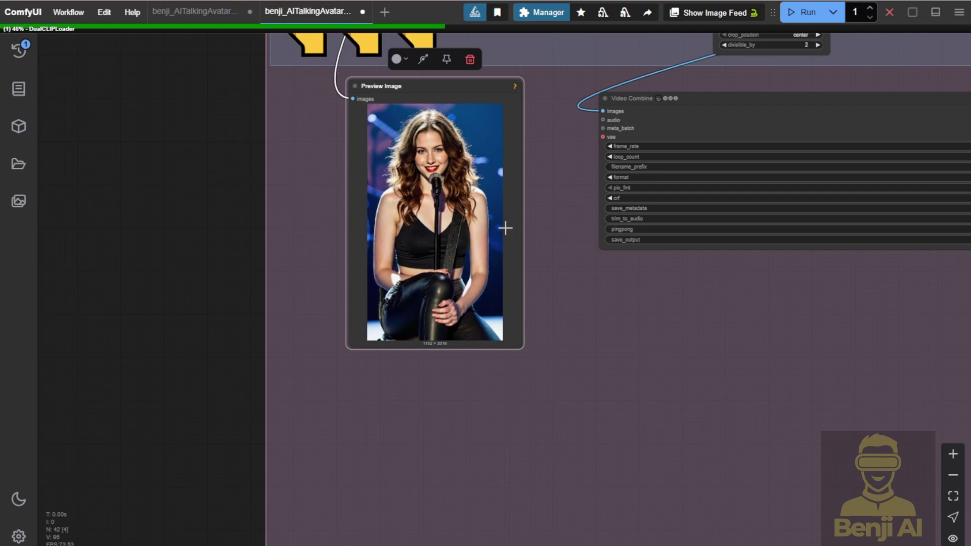
- Trace the FramePack video output through Set_video_framepack and the LatentSync1.5 node to the Video Combine in the TTS and LipSync group
{"action": "scroll", "coordinate": [554, 202], "scroll_direction": "down", "scroll_amount": 2}
{"action": "left_click_drag", "start_coordinate": [555, 205], "coordinate": [210, 454]}
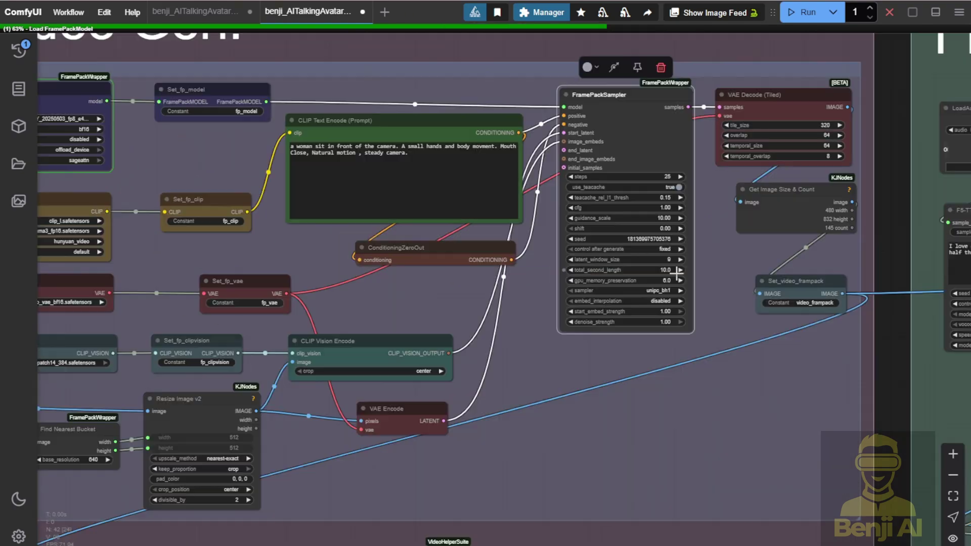
{"action": "left_click_drag", "start_coordinate": [763, 361], "coordinate": [287, 324]}
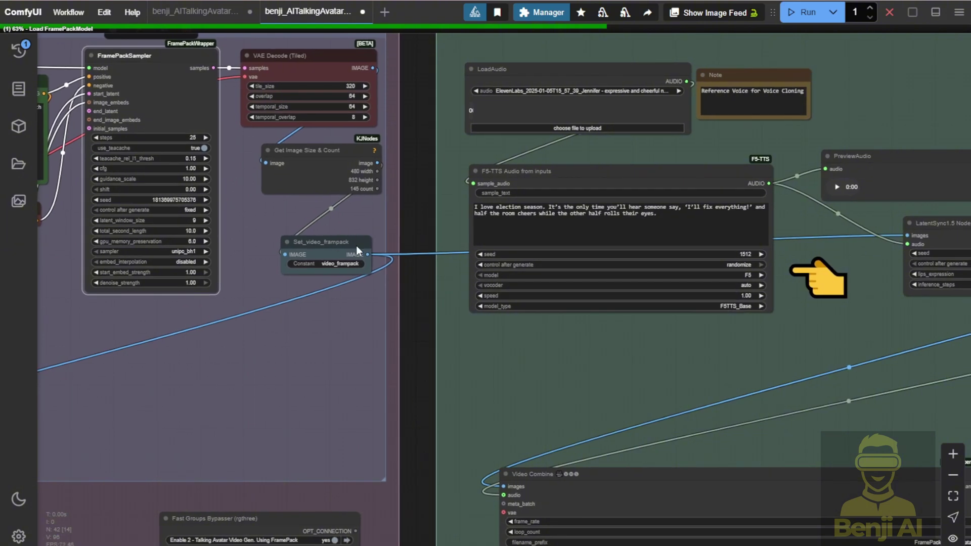
{"action": "left_click", "coordinate": [352, 245]}
{"action": "left_click_drag", "start_coordinate": [716, 382], "coordinate": [344, 405]}
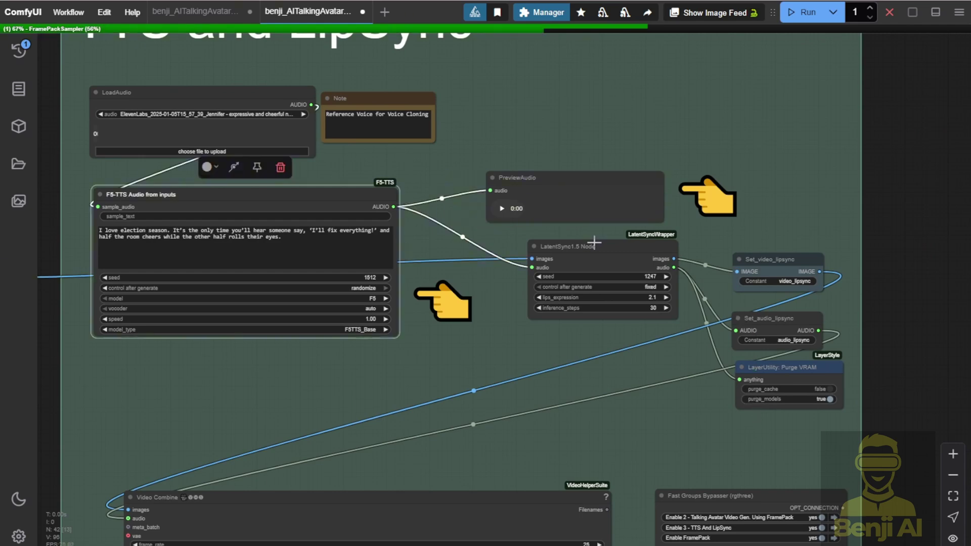
{"action": "left_click", "coordinate": [581, 255]}
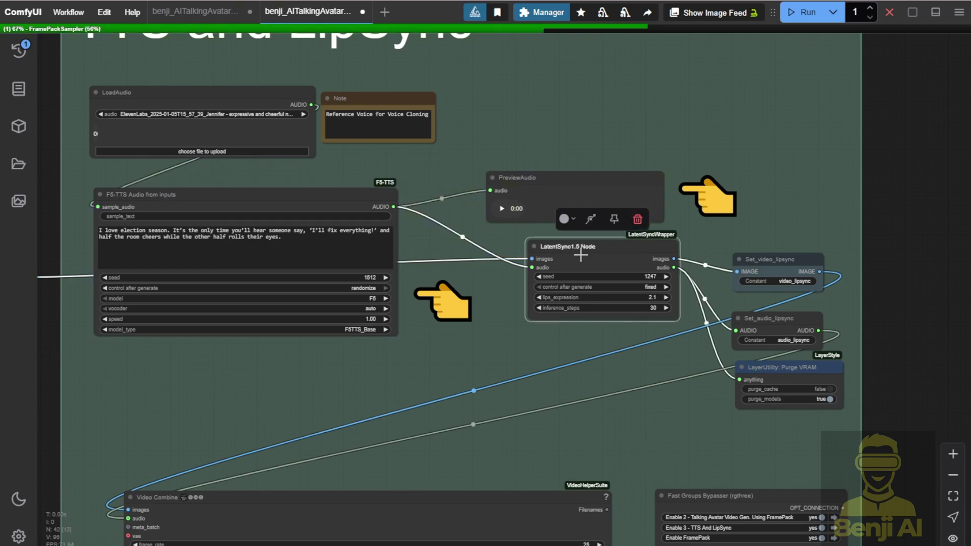
{"action": "scroll", "coordinate": [536, 268], "scroll_direction": "up", "scroll_amount": 1}
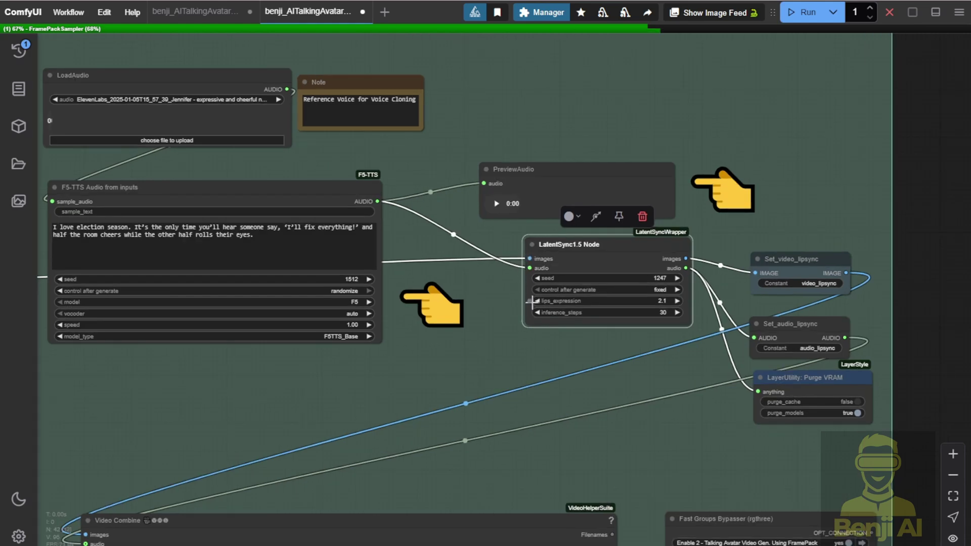
{"action": "scroll", "coordinate": [505, 447], "scroll_direction": "down", "scroll_amount": 2}
{"action": "left_click_drag", "start_coordinate": [505, 456], "coordinate": [543, 126]}
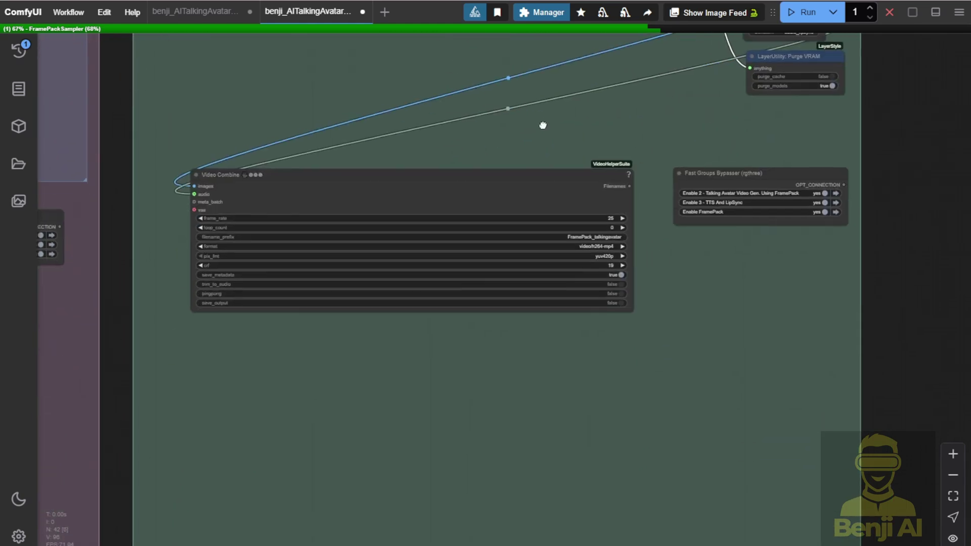
{"action": "scroll", "coordinate": [427, 401], "scroll_direction": "down", "scroll_amount": 3}
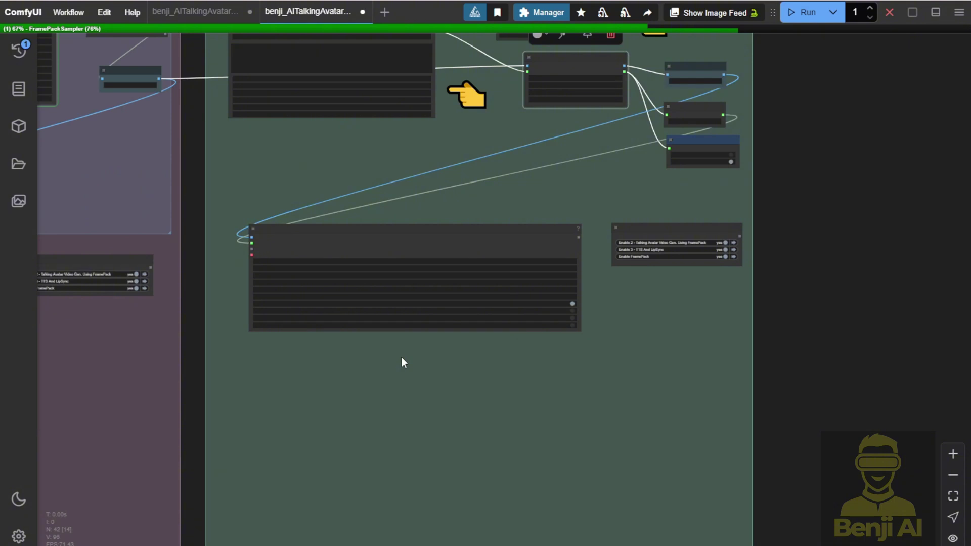
{"action": "scroll", "coordinate": [113, 271], "scroll_direction": "down", "scroll_amount": 2}
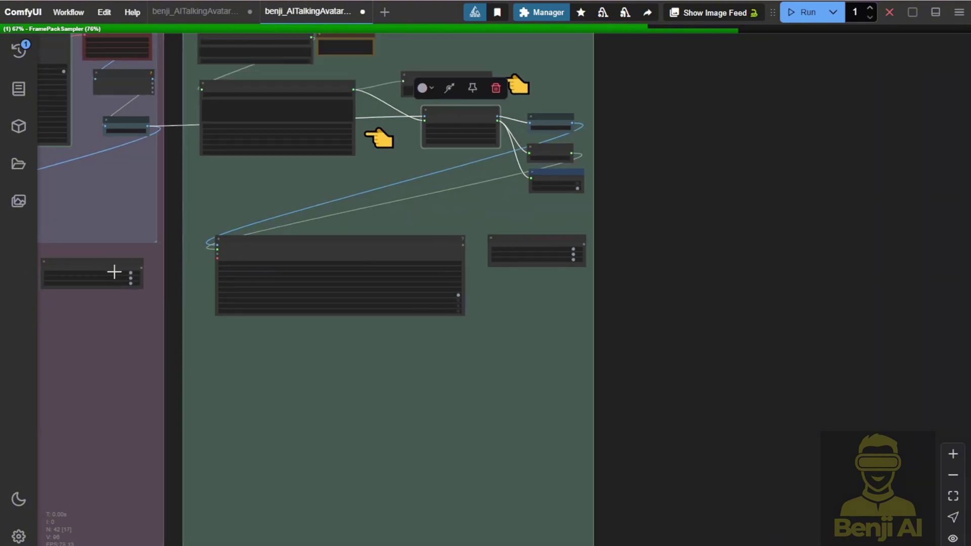
- Compare the source image with the generated FramePack video and the lip-synced video, checking the mouth and hand movement
{"action": "left_click_drag", "start_coordinate": [124, 360], "coordinate": [483, 372]}
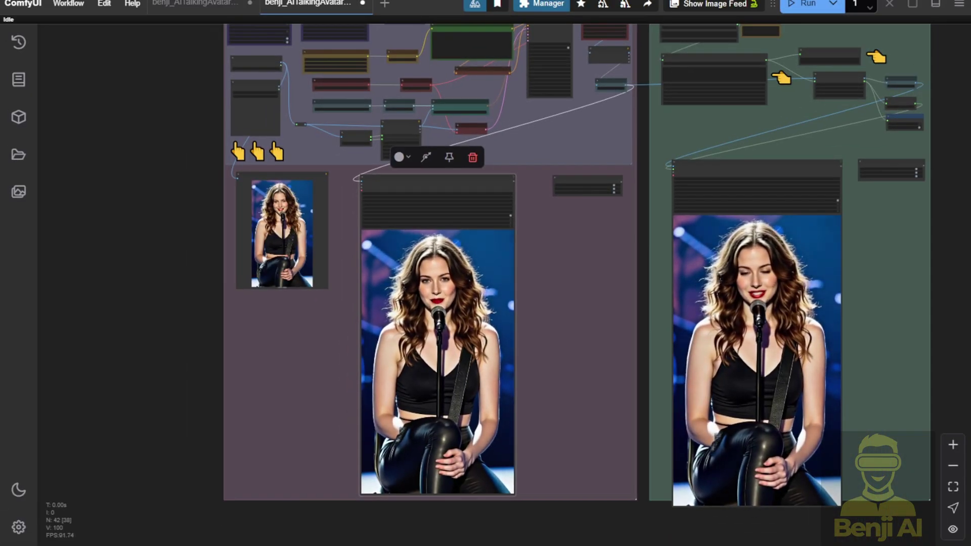
{"action": "left_click_drag", "start_coordinate": [605, 316], "coordinate": [580, 243]}
{"action": "scroll", "coordinate": [518, 304], "scroll_direction": "up", "scroll_amount": 4}
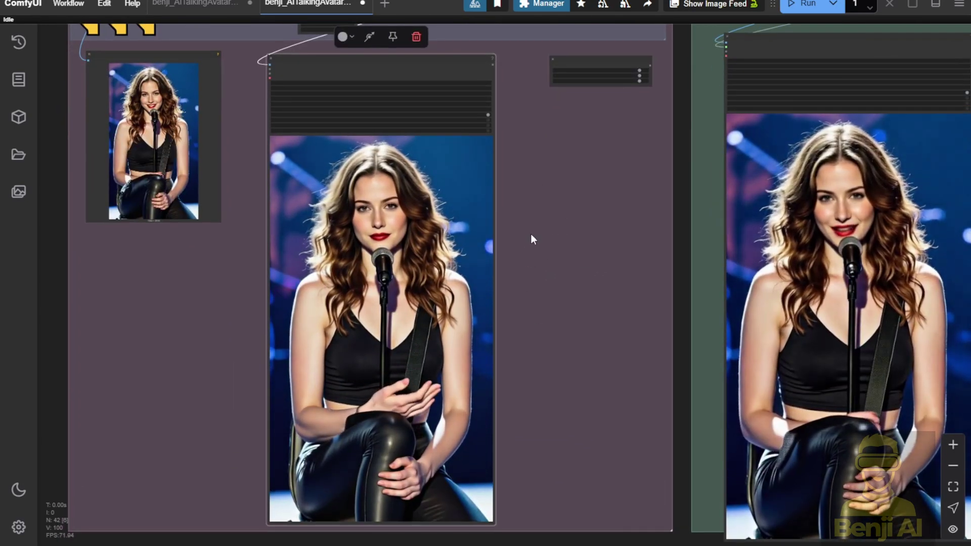
{"action": "scroll", "coordinate": [383, 238], "scroll_direction": "up", "scroll_amount": 3}
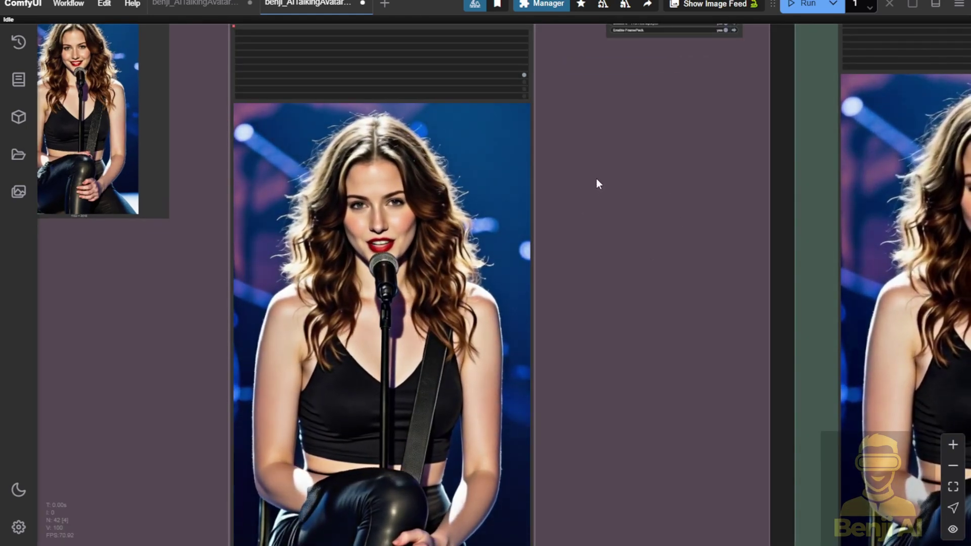
{"action": "scroll", "coordinate": [592, 153], "scroll_direction": "down", "scroll_amount": 3}
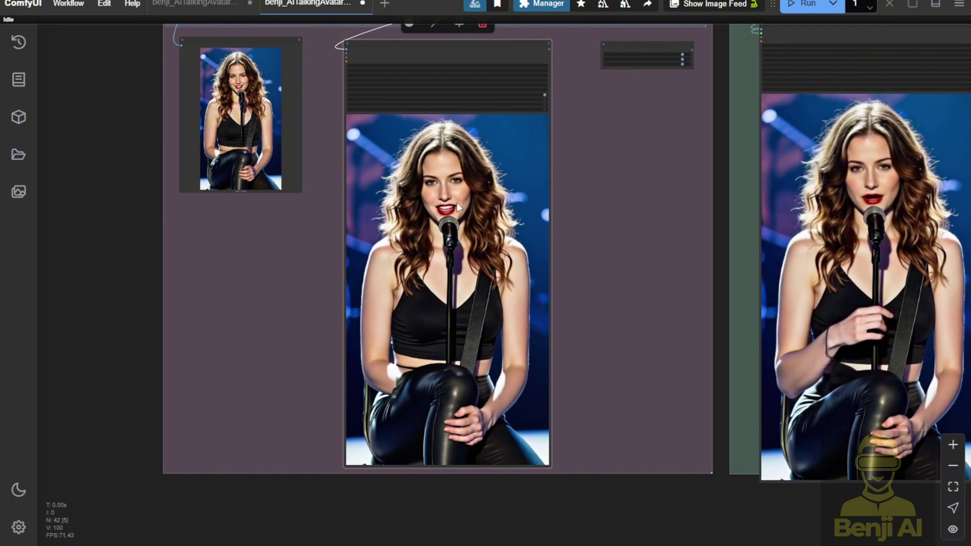
{"action": "left_click_drag", "start_coordinate": [598, 119], "coordinate": [585, 232]}
{"action": "scroll", "coordinate": [447, 256], "scroll_direction": "up", "scroll_amount": 3}
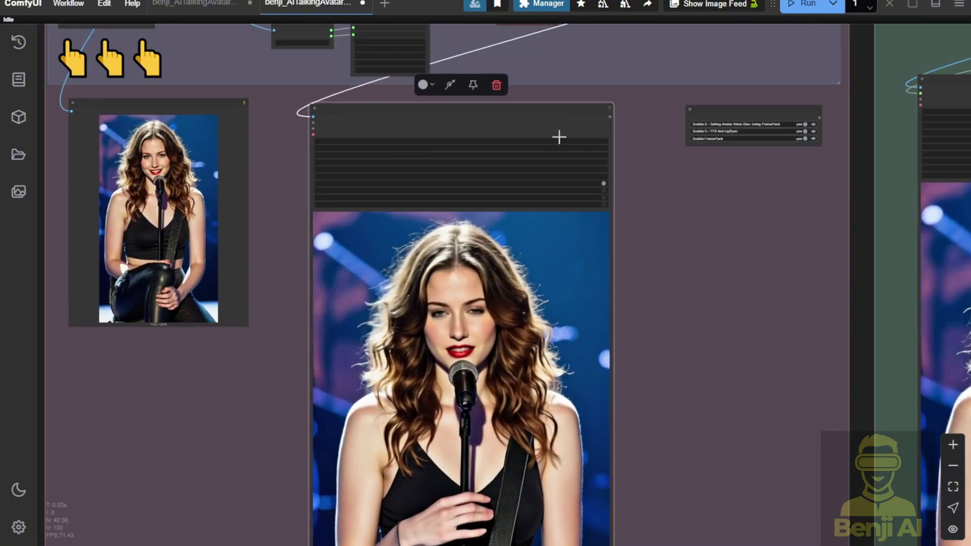
- Review the "mouth close" wording in the CLIP Text Encode prompt and check the mouth movement in the FramePack video against it
{"action": "left_click_drag", "start_coordinate": [650, 58], "coordinate": [642, 175]}
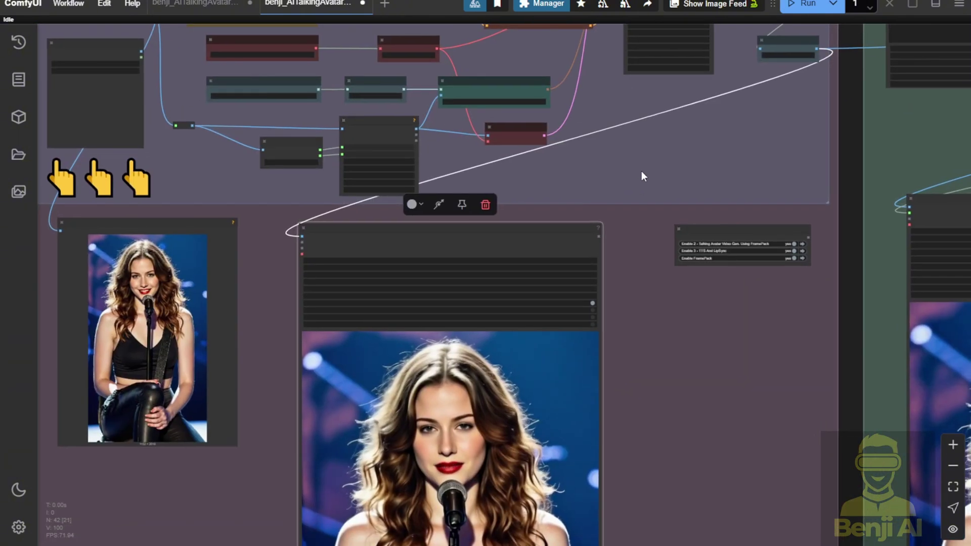
{"action": "scroll", "coordinate": [636, 181], "scroll_direction": "down", "scroll_amount": 2}
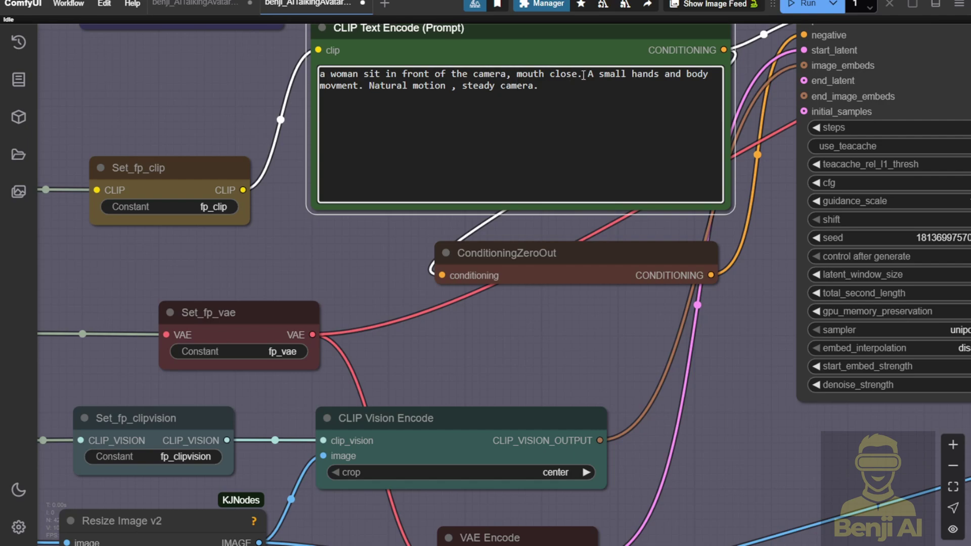
{"action": "left_click_drag", "start_coordinate": [583, 75], "coordinate": [516, 74]}
{"action": "left_click", "coordinate": [551, 108]}
{"action": "scroll", "coordinate": [527, 167], "scroll_direction": "down", "scroll_amount": 3}
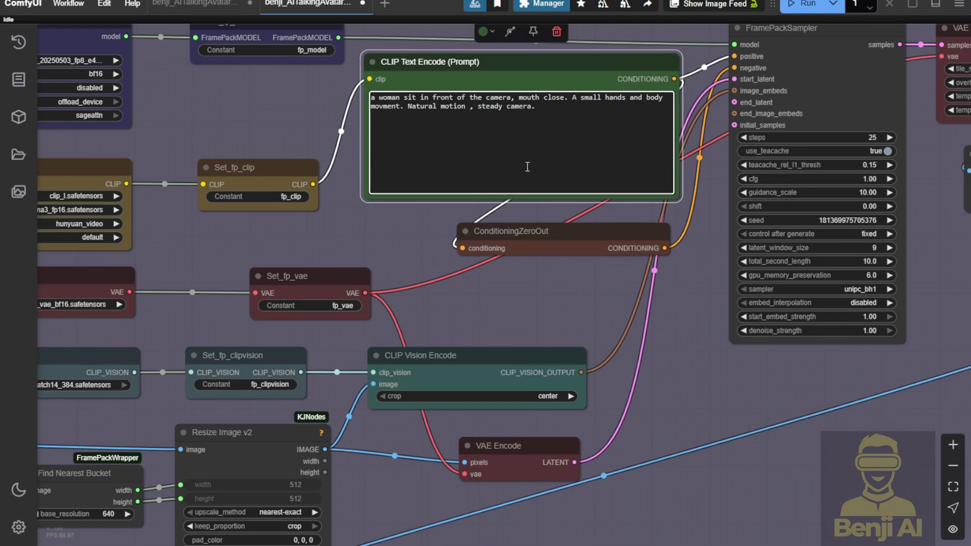
{"action": "scroll", "coordinate": [545, 150], "scroll_direction": "down", "scroll_amount": 3}
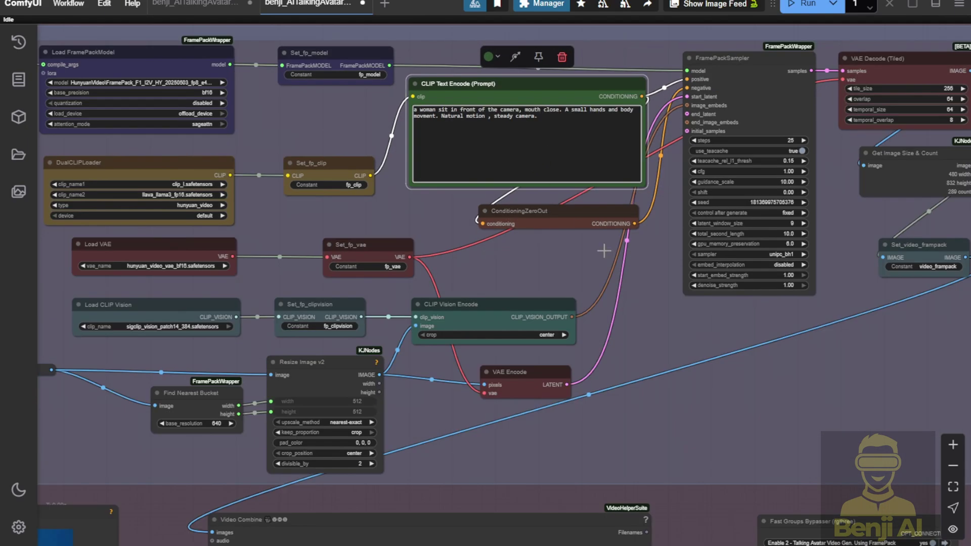
{"action": "scroll", "coordinate": [699, 426], "scroll_direction": "down", "scroll_amount": 3}
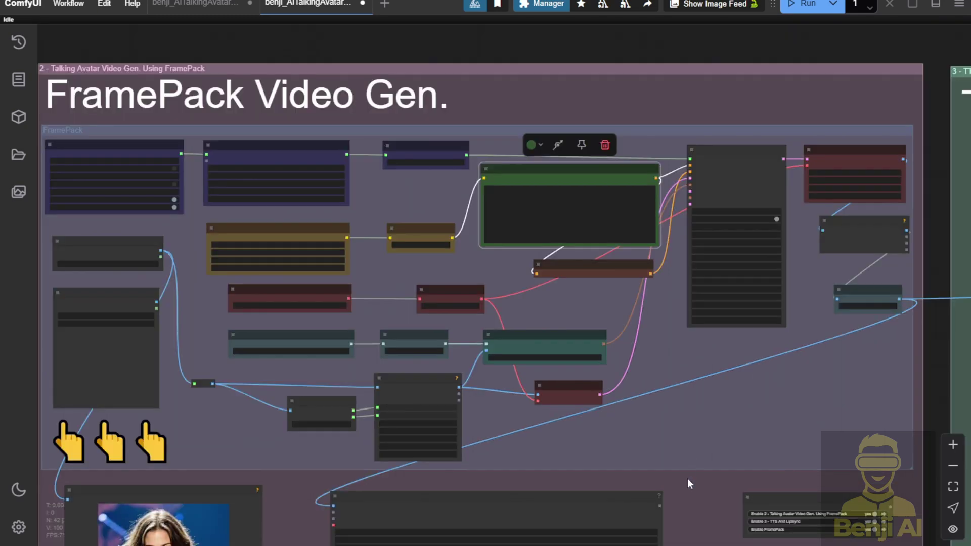
{"action": "left_click_drag", "start_coordinate": [687, 478], "coordinate": [644, 174]}
{"action": "scroll", "coordinate": [668, 319], "scroll_direction": "down", "scroll_amount": 2}
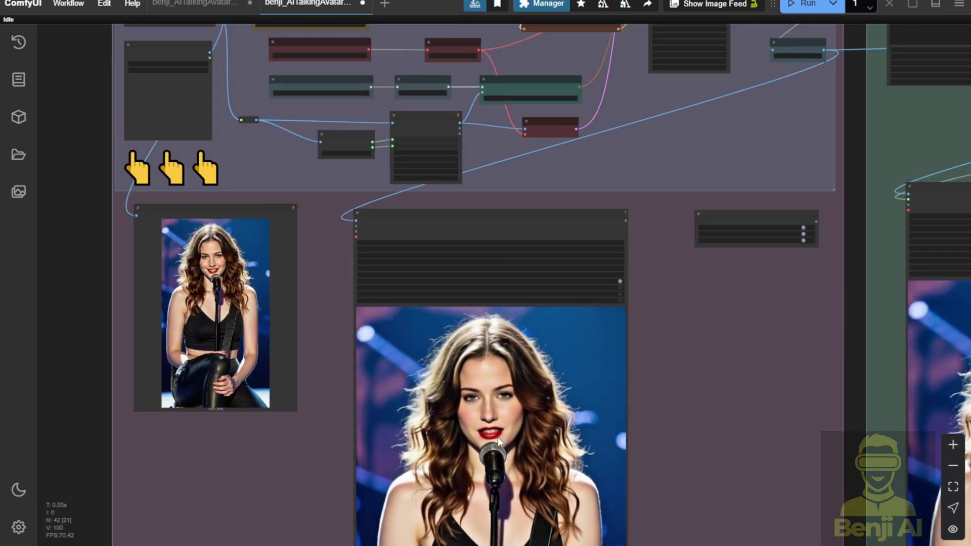
{"action": "scroll", "coordinate": [664, 426], "scroll_direction": "down", "scroll_amount": 4}
{"action": "left_click_drag", "start_coordinate": [664, 426], "coordinate": [619, 337]}
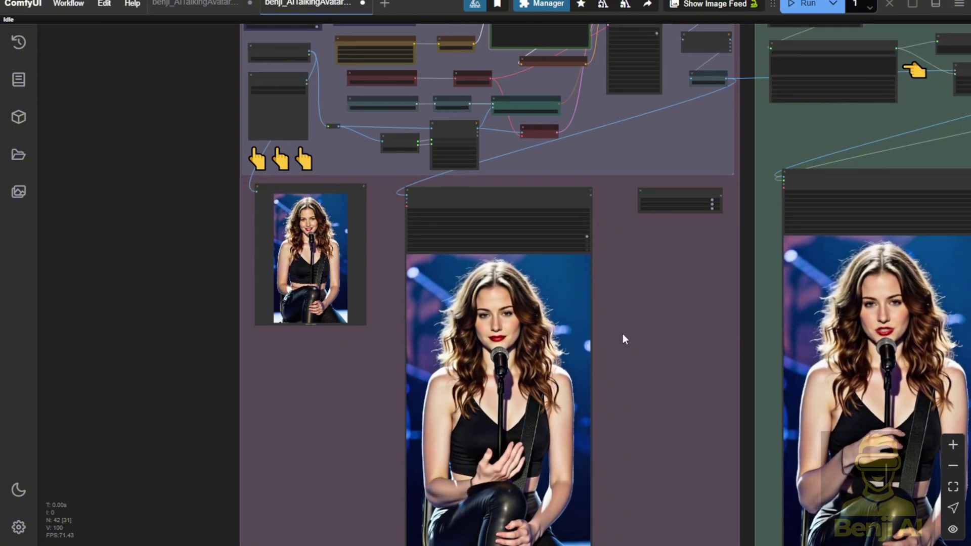
- Compare the FramePack and lip-synced videos once more and scrub through the enlarged video to check lips and hand gestures
{"action": "scroll", "coordinate": [632, 329], "scroll_direction": "up", "scroll_amount": 3}
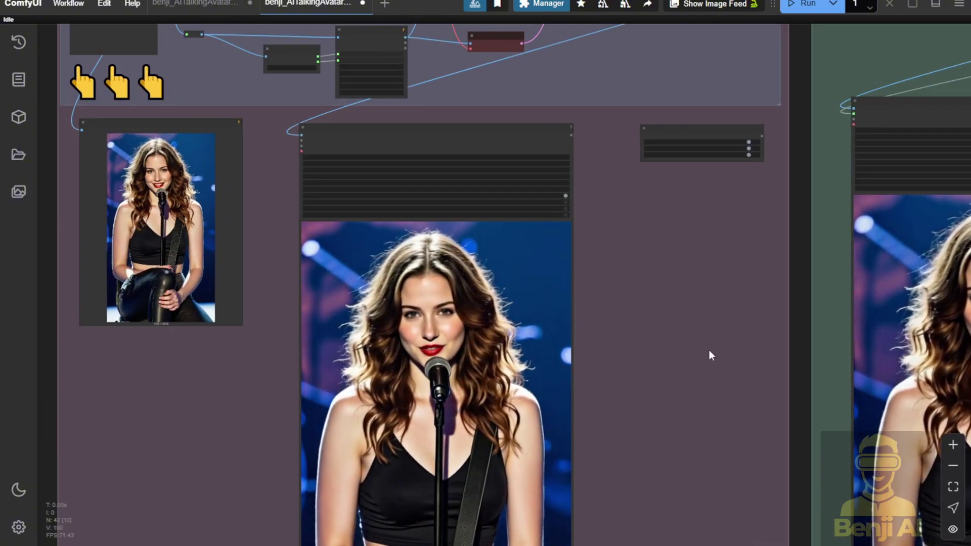
{"action": "scroll", "coordinate": [709, 350], "scroll_direction": "down", "scroll_amount": 2}
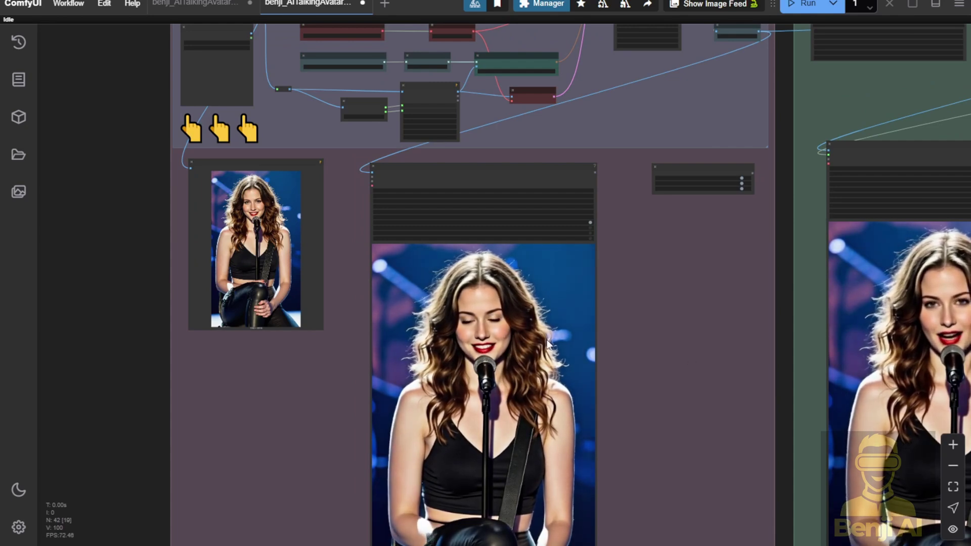
{"action": "scroll", "coordinate": [708, 332], "scroll_direction": "down", "scroll_amount": 3}
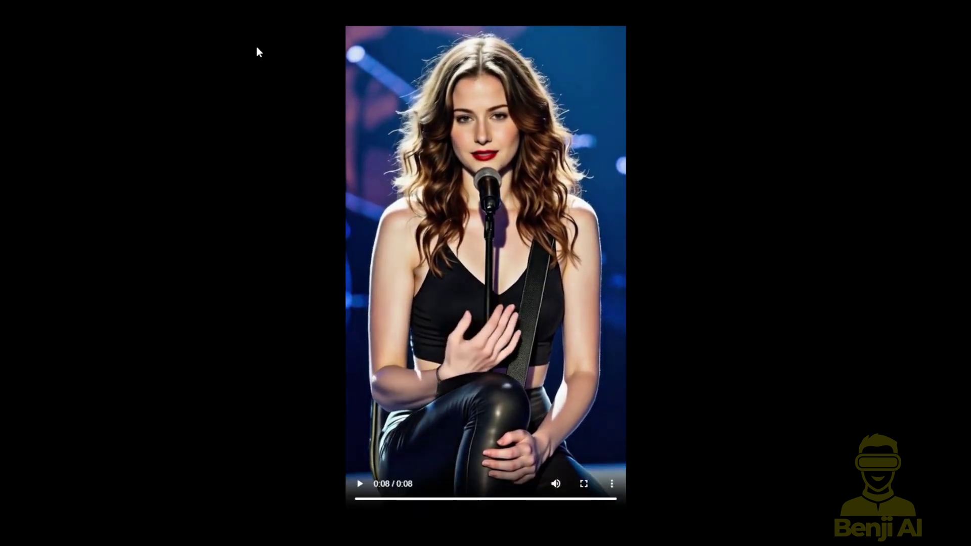
{"action": "left_click", "coordinate": [432, 498]}
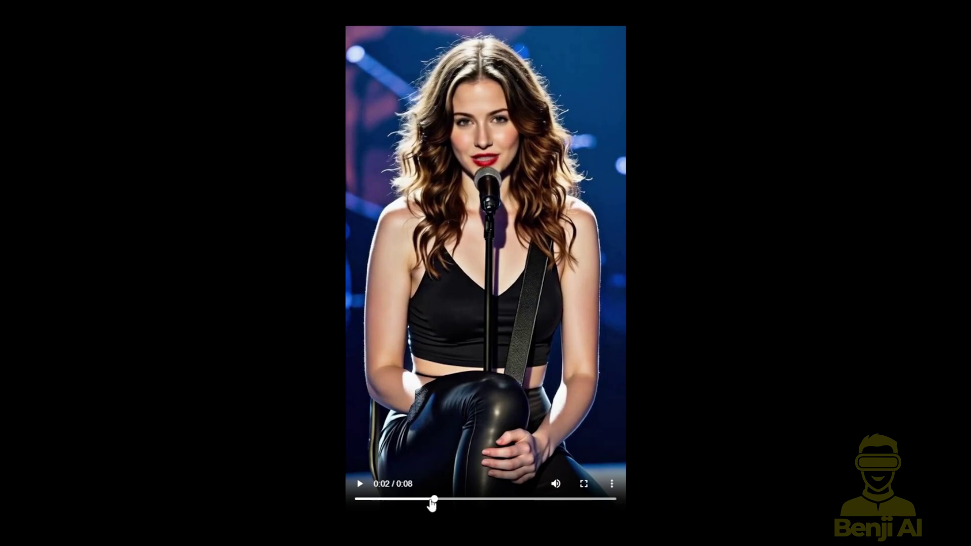
{"action": "left_click_drag", "start_coordinate": [433, 503], "coordinate": [526, 502]}
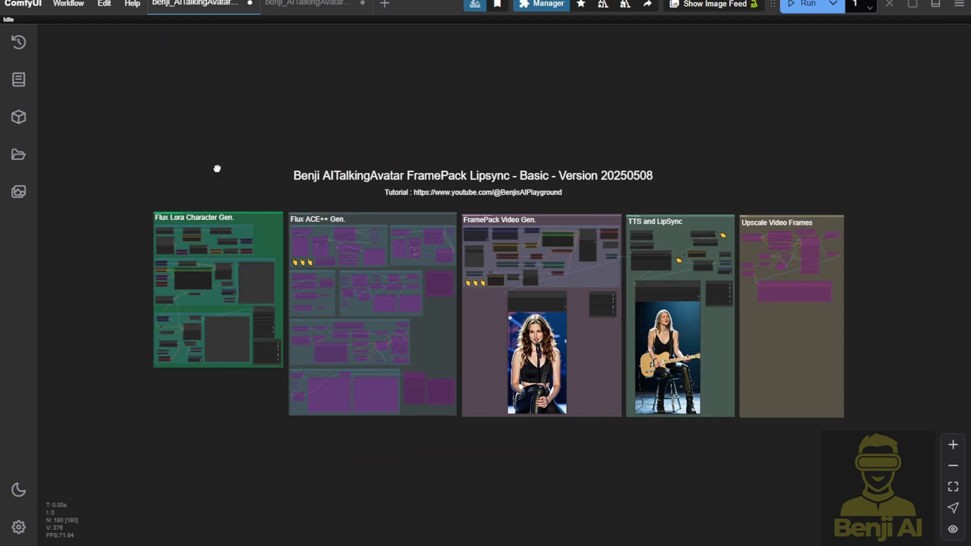
- Switch to the other talking avatar workflow and examine the three LoRA loaders in the Flux Lora Character - Model Loader group
{"action": "scroll", "coordinate": [234, 70], "scroll_direction": "up", "scroll_amount": 5}
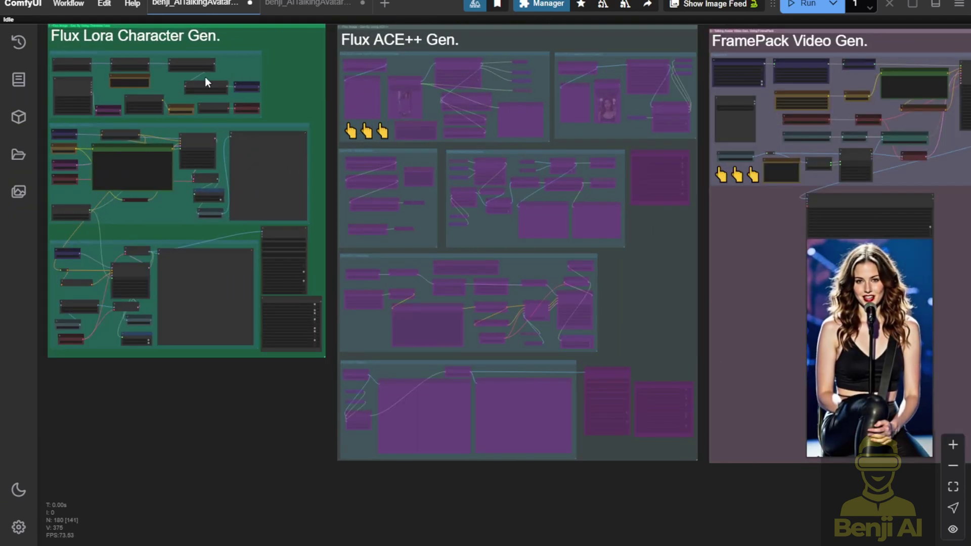
{"action": "scroll", "coordinate": [282, 76], "scroll_direction": "up", "scroll_amount": 4}
{"action": "scroll", "coordinate": [247, 118], "scroll_direction": "up", "scroll_amount": 10}
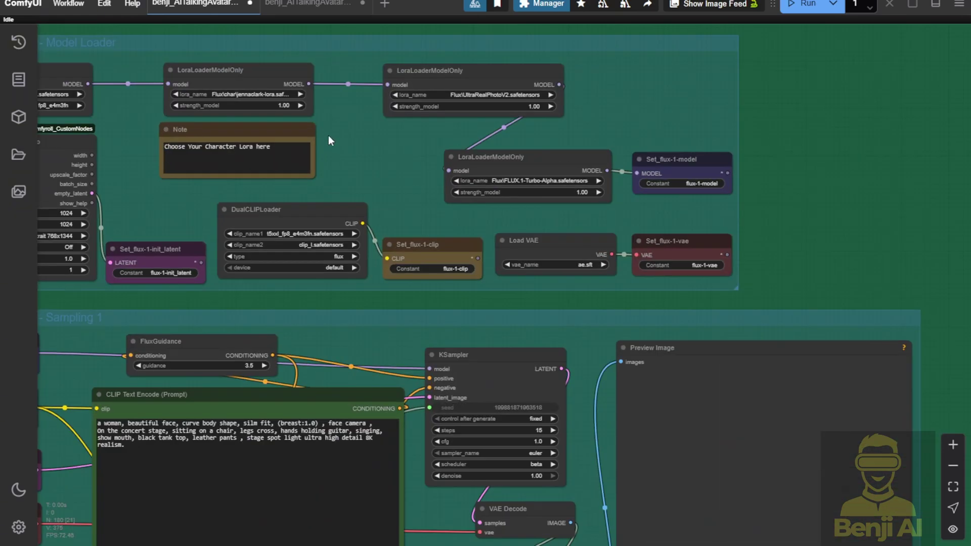
{"action": "scroll", "coordinate": [324, 134], "scroll_direction": "up", "scroll_amount": 4}
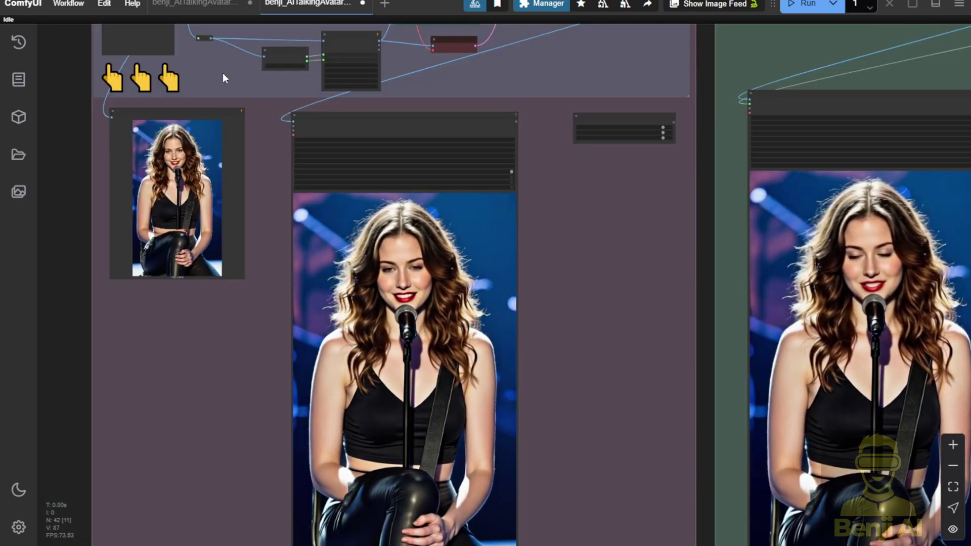
{"action": "left_click", "coordinate": [189, 6]}
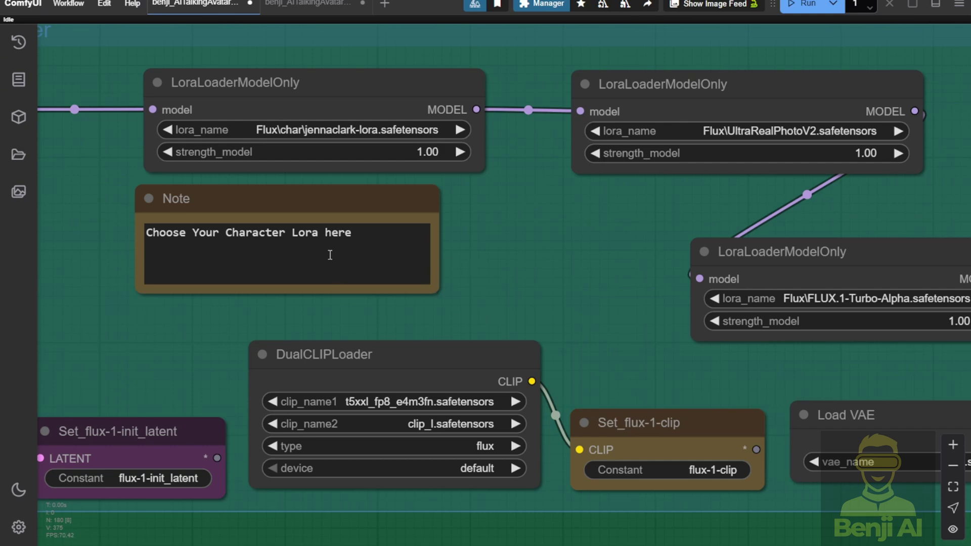
{"action": "left_click", "coordinate": [362, 205]}
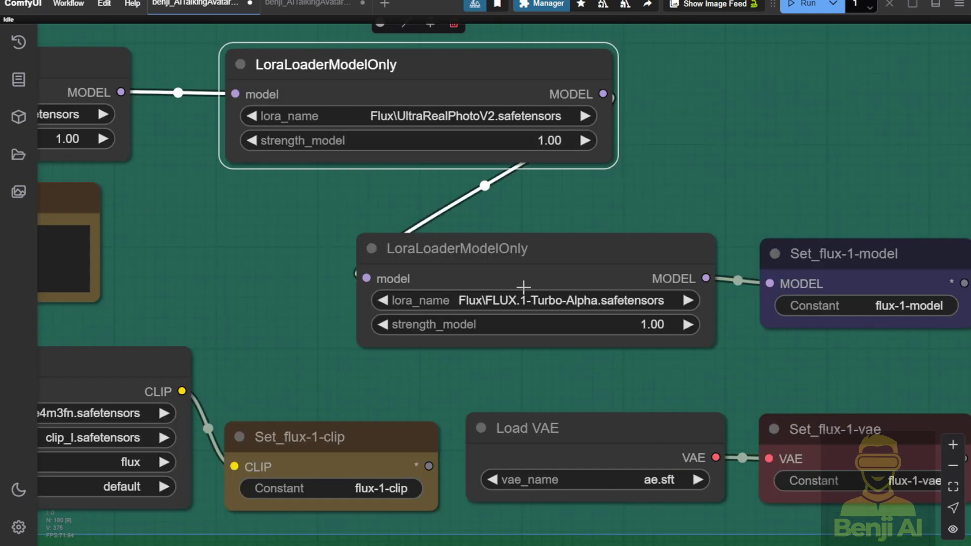
{"action": "scroll", "coordinate": [553, 273], "scroll_direction": "up", "scroll_amount": 4}
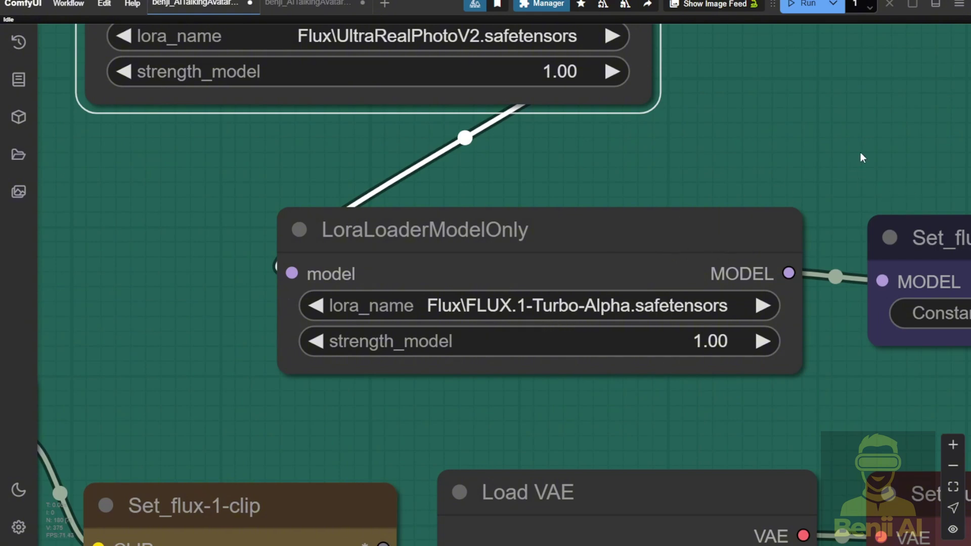
{"action": "scroll", "coordinate": [861, 155], "scroll_direction": "down", "scroll_amount": 4}
{"action": "scroll", "coordinate": [861, 155], "scroll_direction": "down", "scroll_amount": 4}
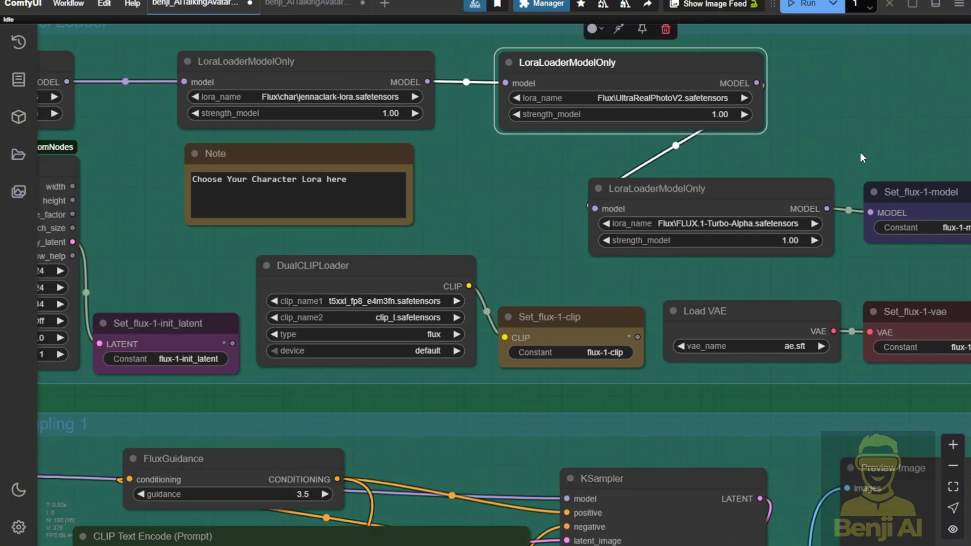
{"action": "scroll", "coordinate": [865, 157], "scroll_direction": "down", "scroll_amount": 2}
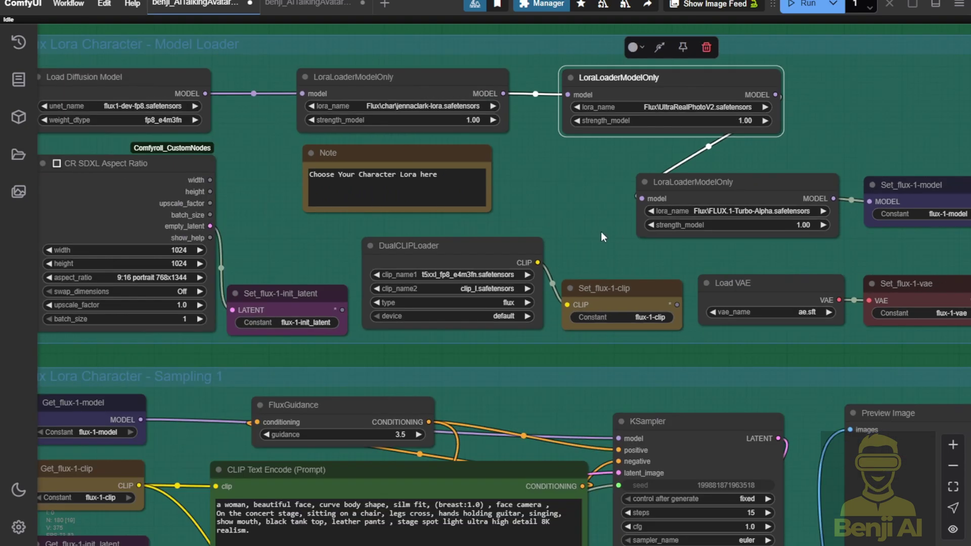
- Examine the prompt, FluxGuidance and KSampler settings in the Flux Lora Character - Sampling 1 group
{"action": "left_click_drag", "start_coordinate": [604, 235], "coordinate": [666, 44]}
{"action": "scroll", "coordinate": [668, 103], "scroll_direction": "down", "scroll_amount": 4}
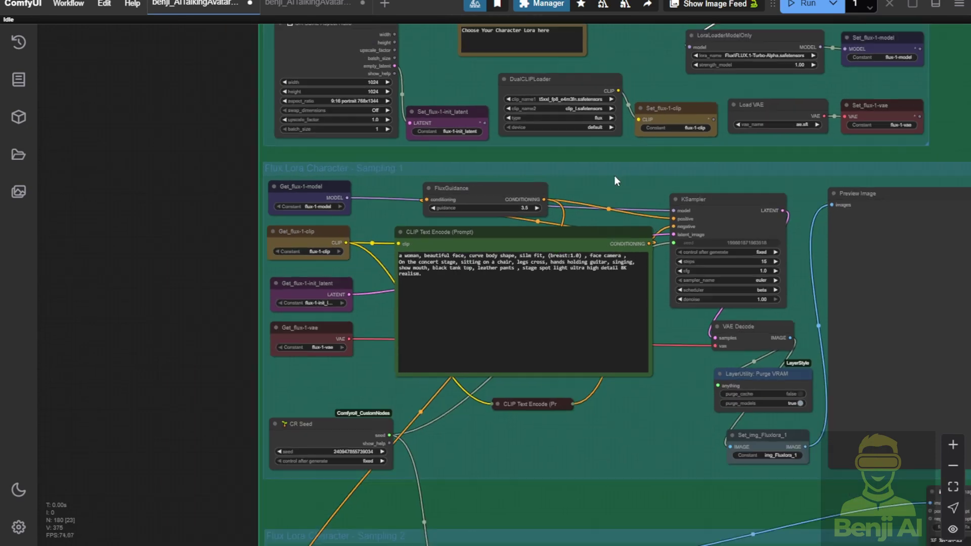
{"action": "left_click_drag", "start_coordinate": [630, 198], "coordinate": [484, 124]}
{"action": "scroll", "coordinate": [256, 164], "scroll_direction": "up", "scroll_amount": 3}
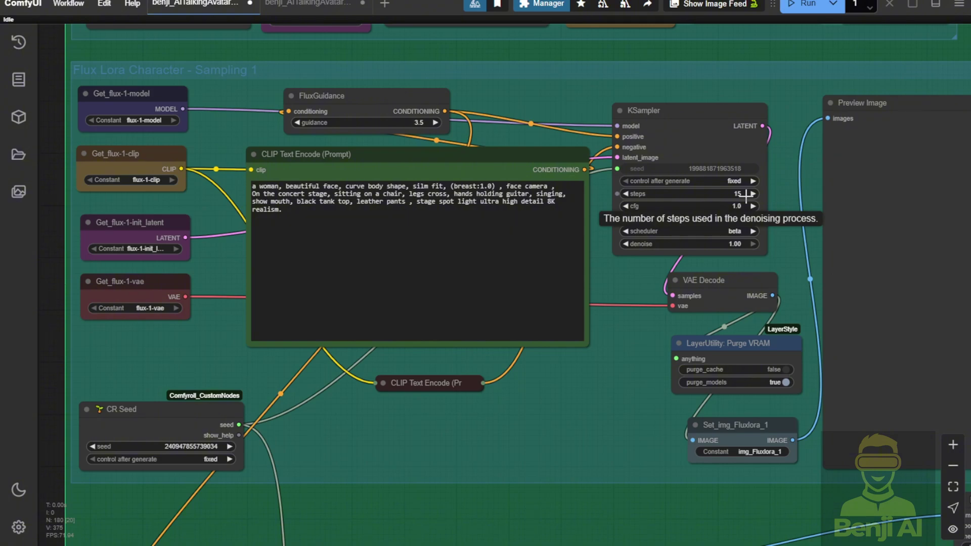
- Nudge the Fast Groups Bypasser node slightly down below the Save Image Extended node in the Flux Lora Character group
{"action": "scroll", "coordinate": [746, 196], "scroll_direction": "down", "scroll_amount": 3}
{"action": "left_click_drag", "start_coordinate": [379, 479], "coordinate": [303, 165]}
{"action": "left_click_drag", "start_coordinate": [468, 369], "coordinate": [173, 347]}
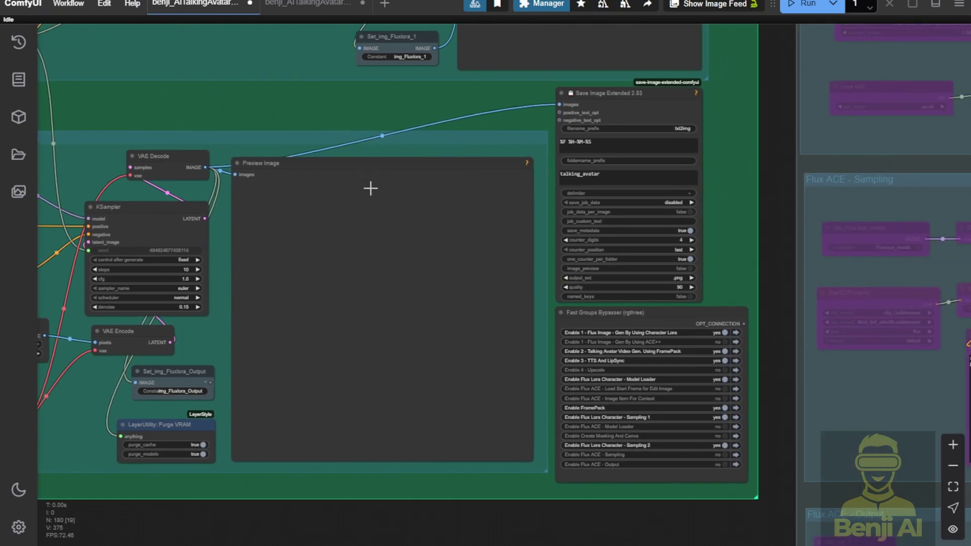
{"action": "left_click_drag", "start_coordinate": [695, 312], "coordinate": [696, 317]}
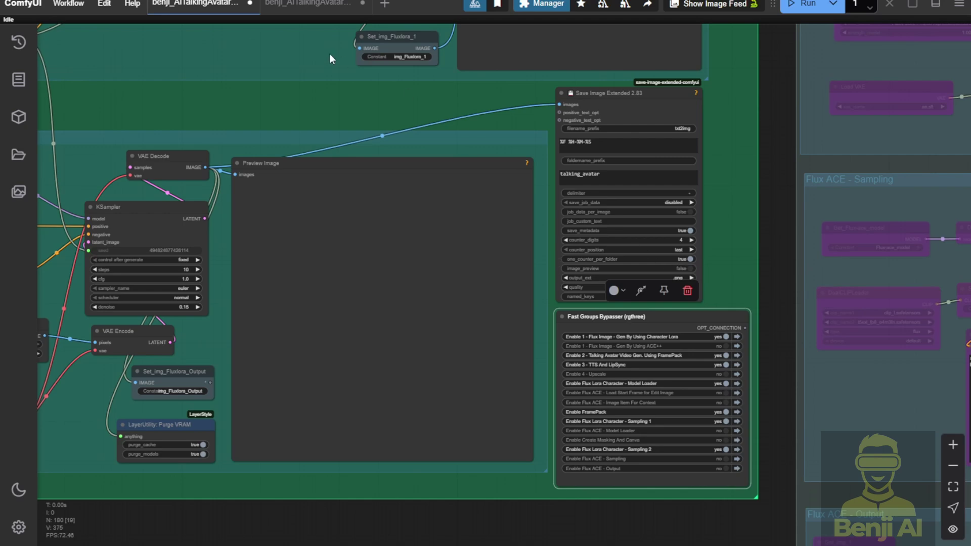
- Check the aspect ratio and dimension settings of the CR SDXL Aspect Ratio node in the Model Loader group
{"action": "left_click_drag", "start_coordinate": [258, 104], "coordinate": [638, 526]}
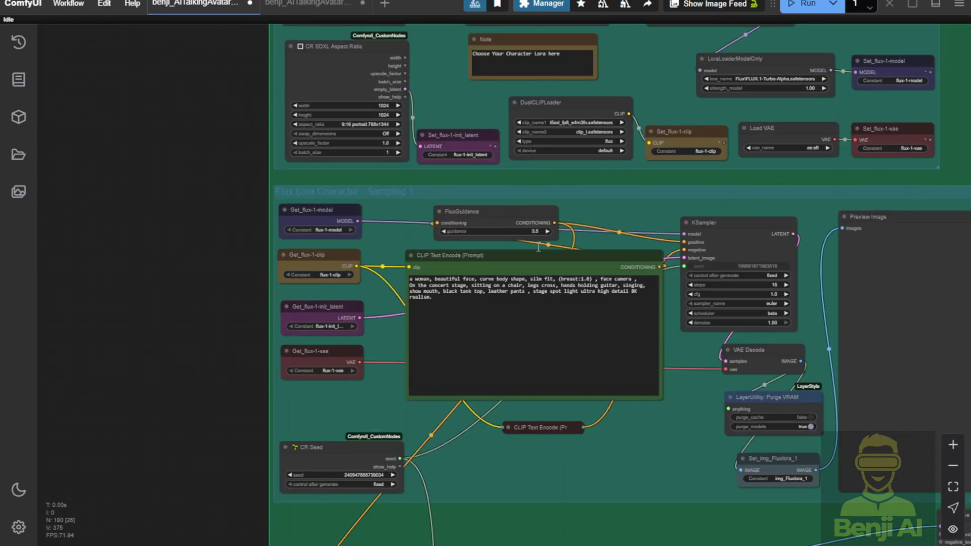
{"action": "scroll", "coordinate": [399, 104], "scroll_direction": "up", "scroll_amount": 10}
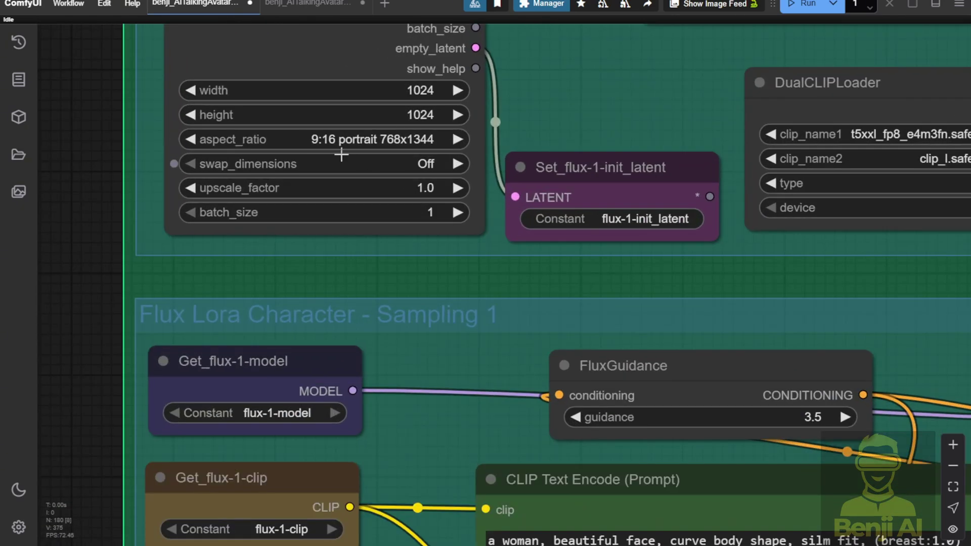
{"action": "scroll", "coordinate": [382, 146], "scroll_direction": "up", "scroll_amount": 2}
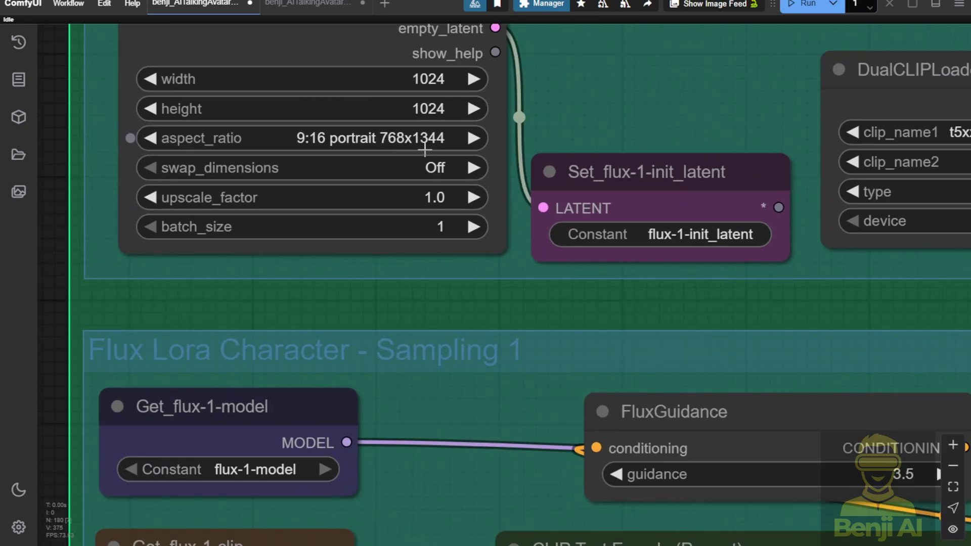
- Examine the Upscale Image By node and its connections to VAE Encode in the Flux Lora Character - Sampling 2 group
{"action": "scroll", "coordinate": [429, 165], "scroll_direction": "down", "scroll_amount": 5}
{"action": "left_click_drag", "start_coordinate": [157, 477], "coordinate": [136, 163]}
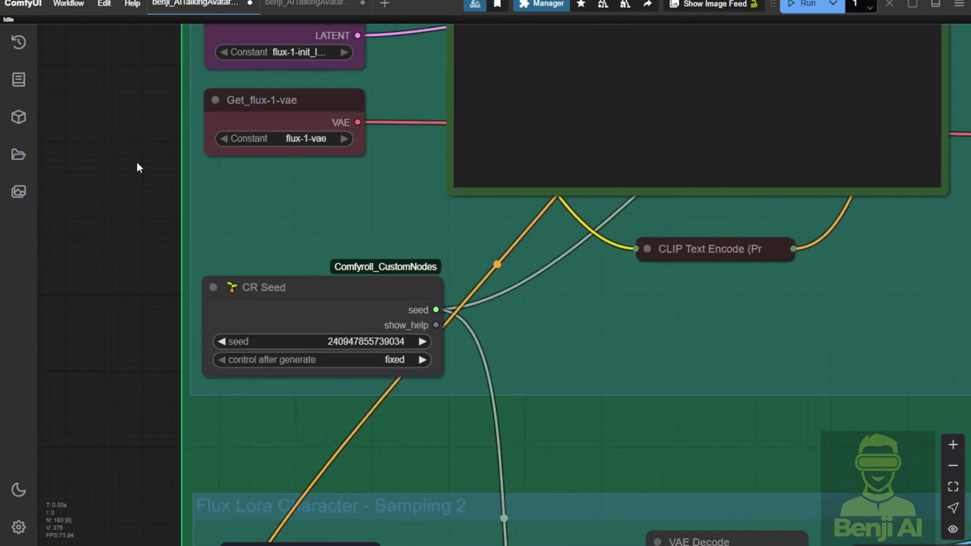
{"action": "scroll", "coordinate": [133, 230], "scroll_direction": "down", "scroll_amount": 4}
{"action": "left_click_drag", "start_coordinate": [135, 445], "coordinate": [173, 53]}
{"action": "scroll", "coordinate": [230, 316], "scroll_direction": "up", "scroll_amount": 4}
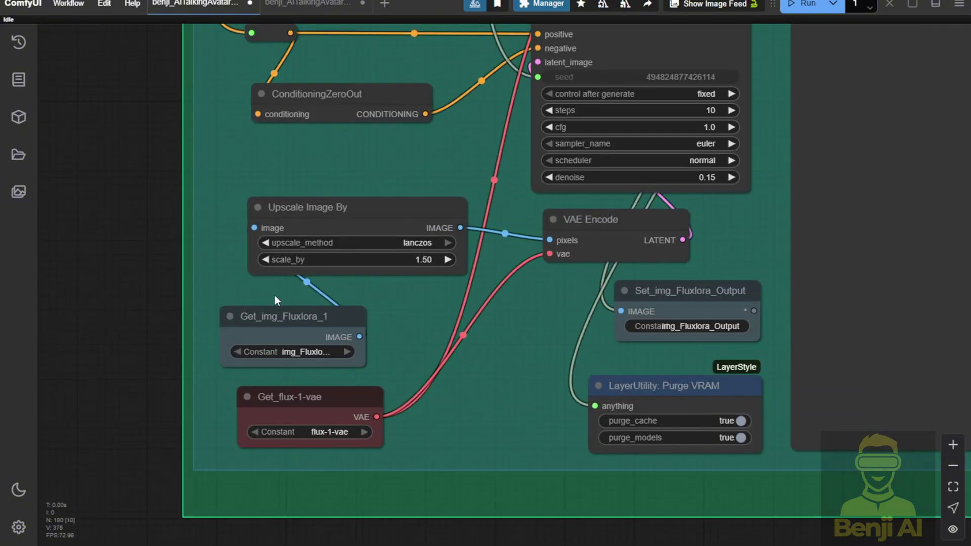
{"action": "left_click", "coordinate": [370, 225]}
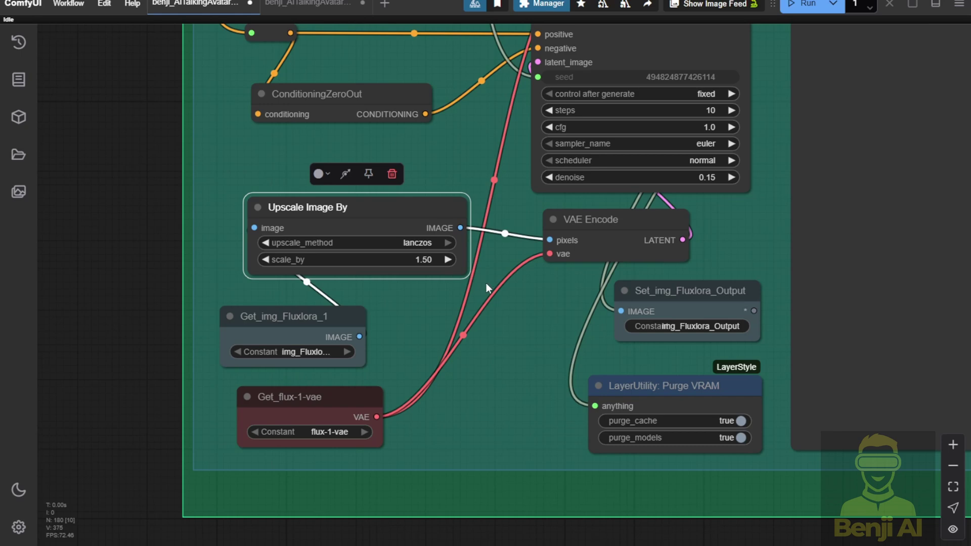
{"action": "scroll", "coordinate": [681, 362], "scroll_direction": "down", "scroll_amount": 2}
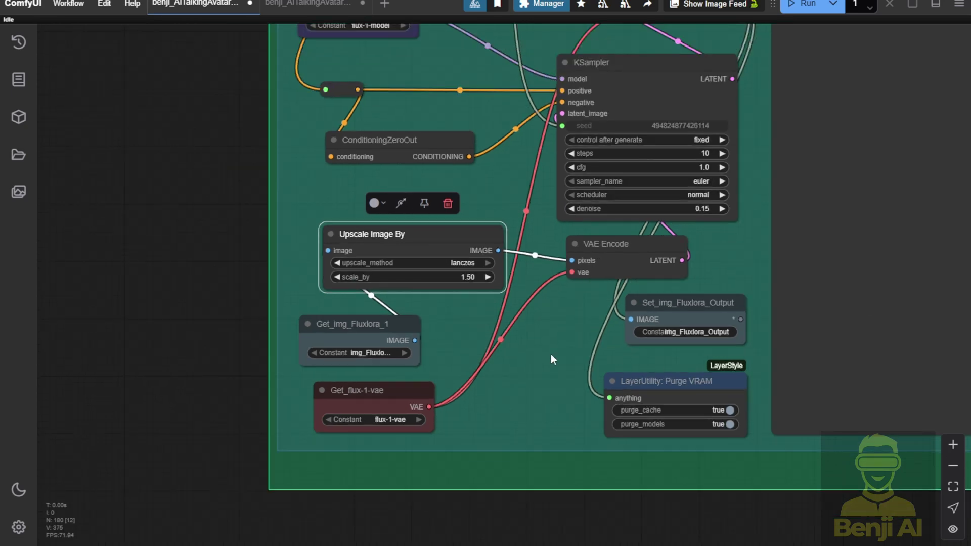
- Review the Fast Groups Bypasser entries for the numbered stages, from Flux image generation through FramePack and TTS And LipSync to Upscale
{"action": "scroll", "coordinate": [553, 360], "scroll_direction": "down", "scroll_amount": 2}
{"action": "left_click_drag", "start_coordinate": [555, 360], "coordinate": [347, 468]}
{"action": "scroll", "coordinate": [609, 158], "scroll_direction": "down", "scroll_amount": 5}
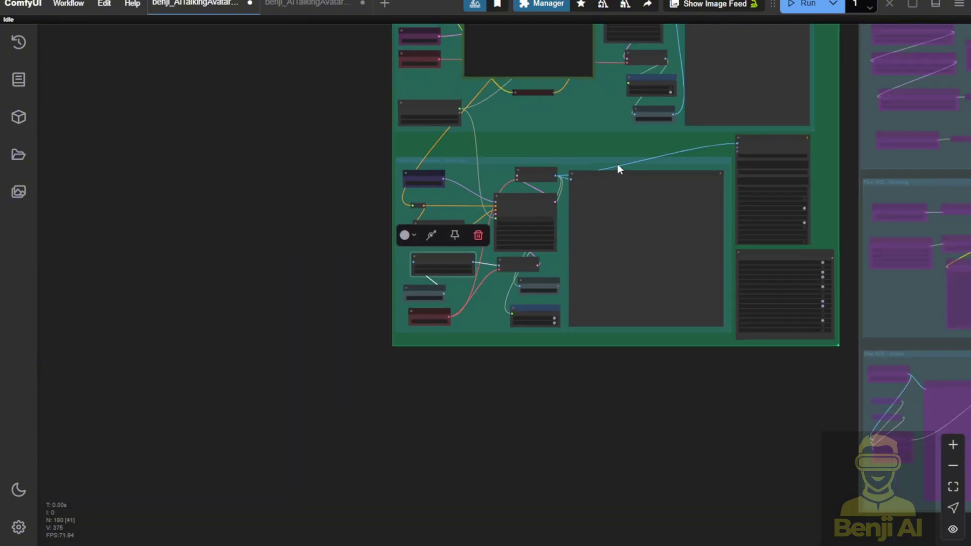
{"action": "left_click_drag", "start_coordinate": [854, 98], "coordinate": [422, 175]}
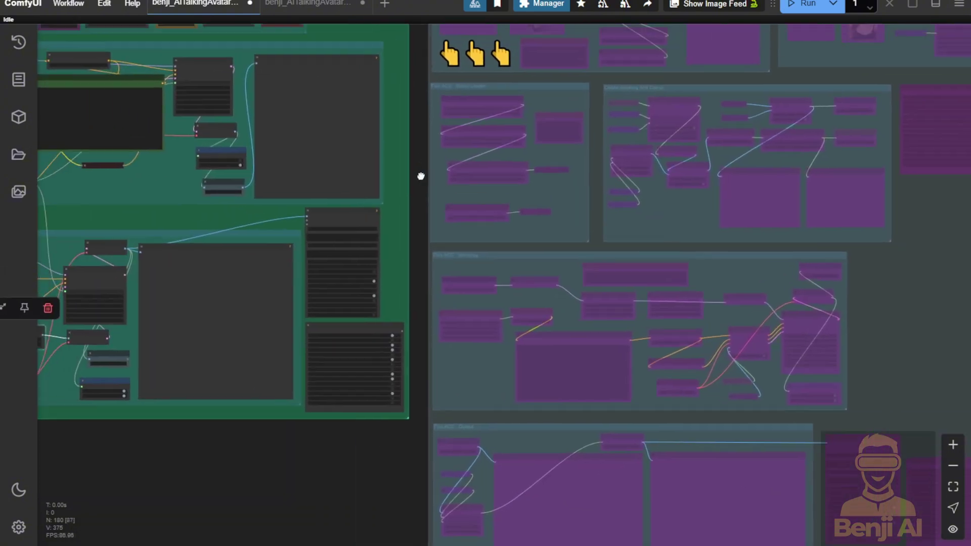
{"action": "scroll", "coordinate": [360, 291], "scroll_direction": "up", "scroll_amount": 1}
{"action": "scroll", "coordinate": [341, 340], "scroll_direction": "up", "scroll_amount": 10}
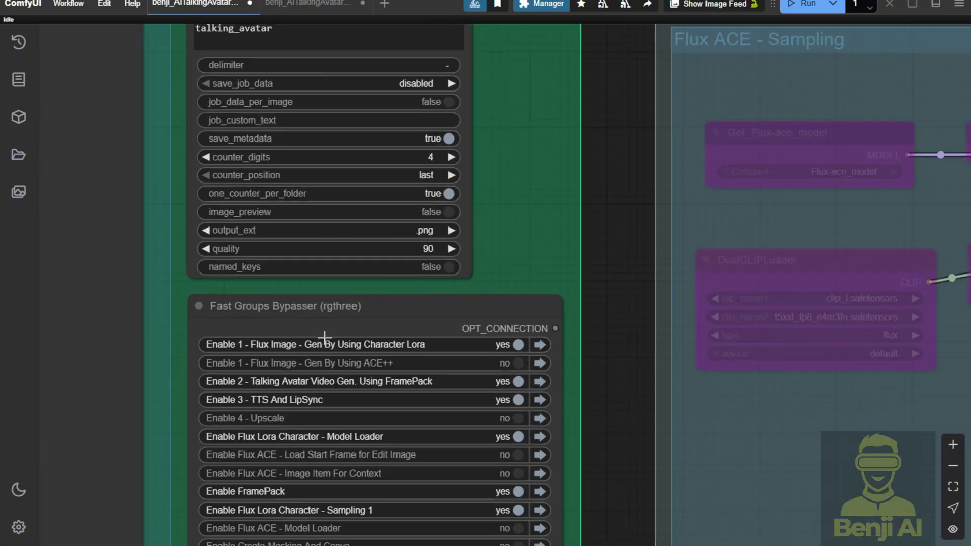
{"action": "left_click_drag", "start_coordinate": [501, 253], "coordinate": [628, 45]}
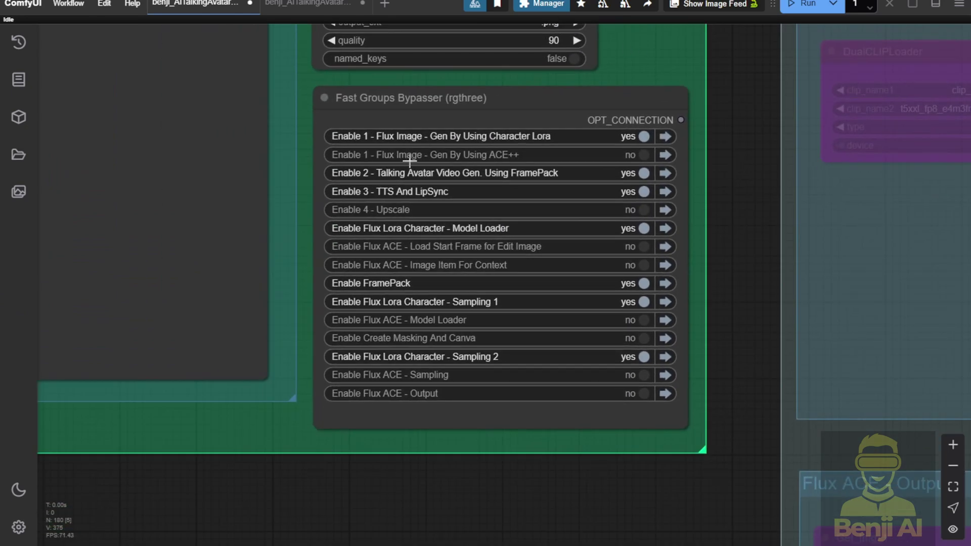
{"action": "scroll", "coordinate": [374, 155], "scroll_direction": "up", "scroll_amount": 3}
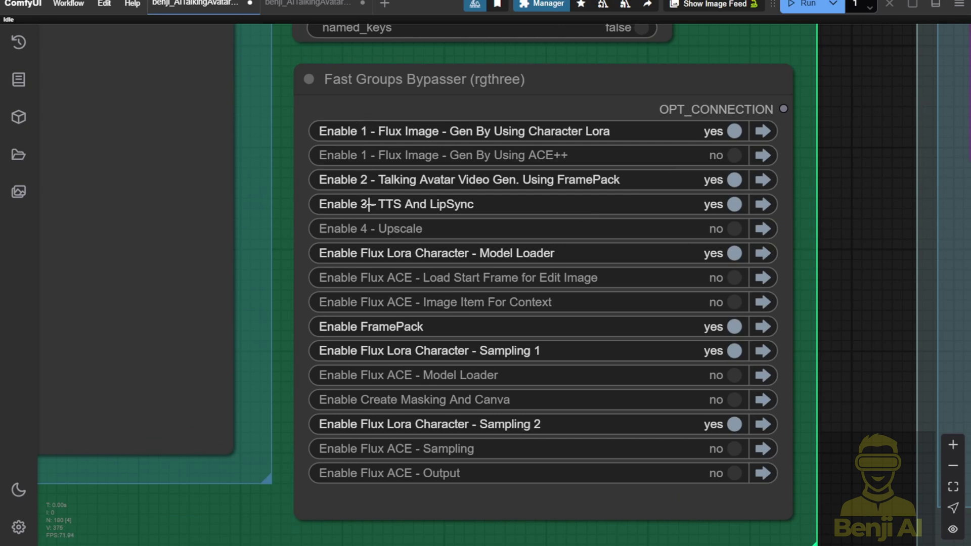
{"action": "scroll", "coordinate": [362, 237], "scroll_direction": "up", "scroll_amount": 4}
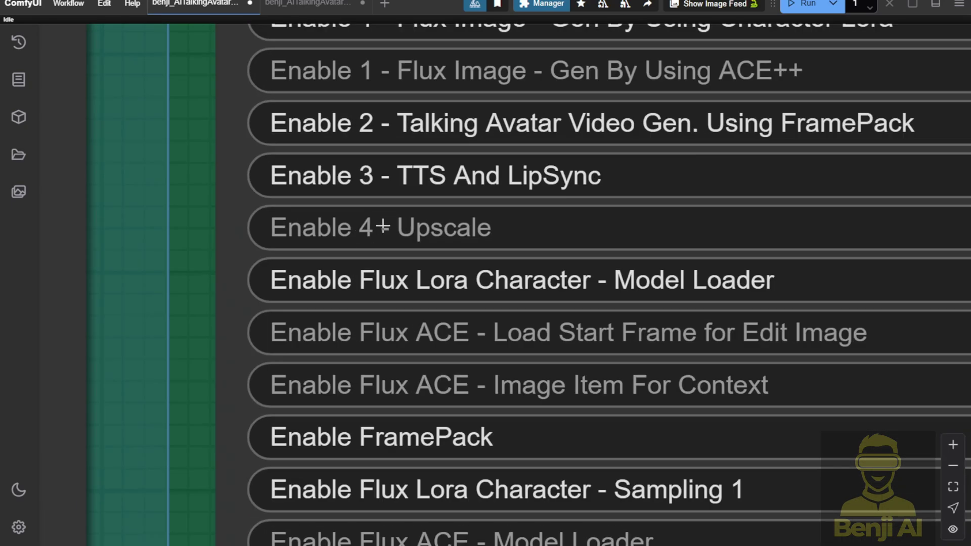
{"action": "scroll", "coordinate": [383, 226], "scroll_direction": "down", "scroll_amount": 5}
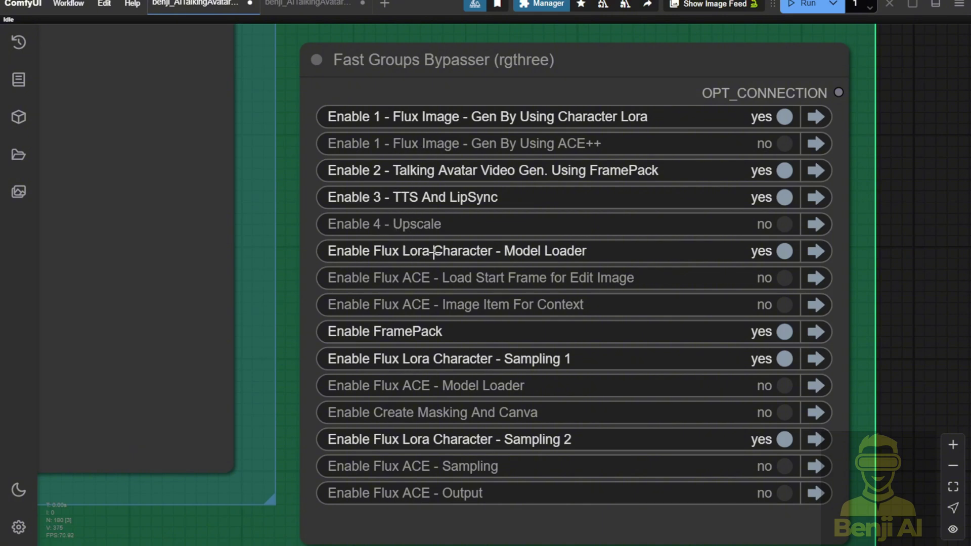
{"action": "scroll", "coordinate": [384, 194], "scroll_direction": "up", "scroll_amount": 4}
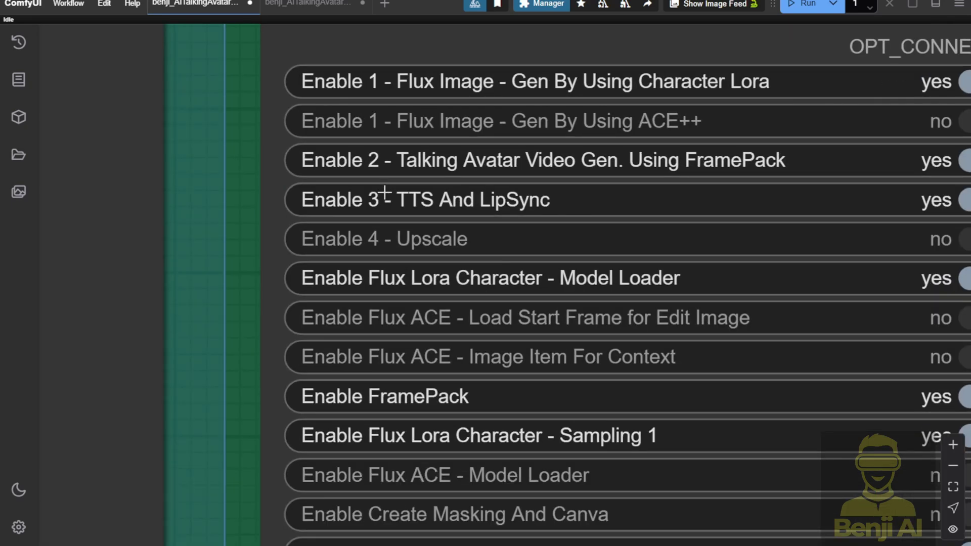
{"action": "scroll", "coordinate": [384, 194], "scroll_direction": "up", "scroll_amount": 1}
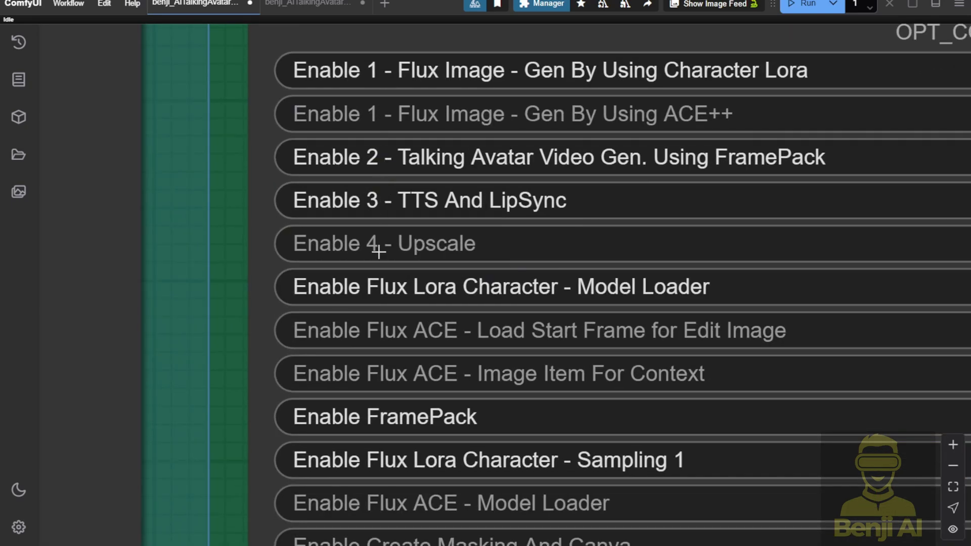
{"action": "scroll", "coordinate": [231, 217], "scroll_direction": "down", "scroll_amount": 3}
- Disable the FramePack talking avatar and TTS And LipSync groups in the Fast Groups Bypasser, and jump to the Character Lora group
{"action": "left_click_drag", "start_coordinate": [230, 219], "coordinate": [178, 310]}
{"action": "scroll", "coordinate": [340, 182], "scroll_direction": "up", "scroll_amount": 3}
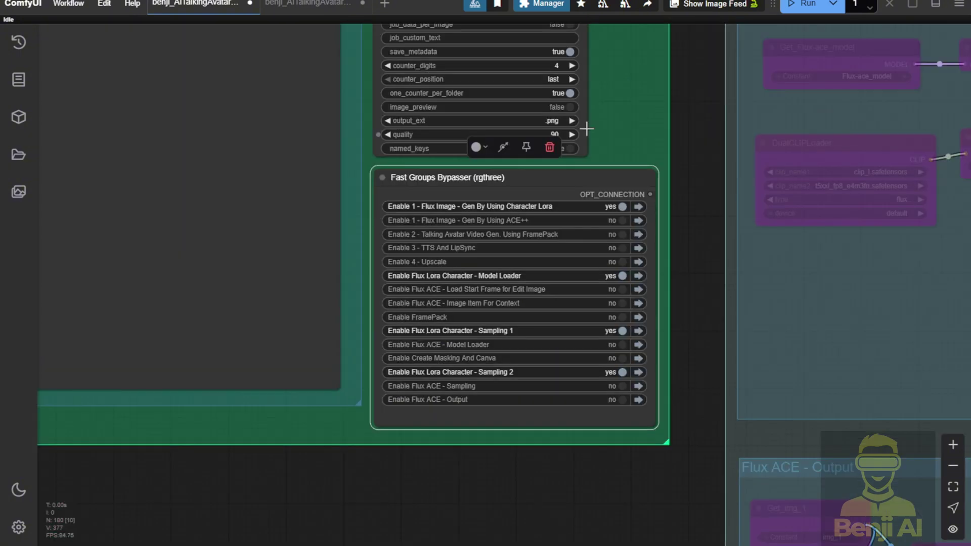
{"action": "left_click", "coordinate": [638, 206]}
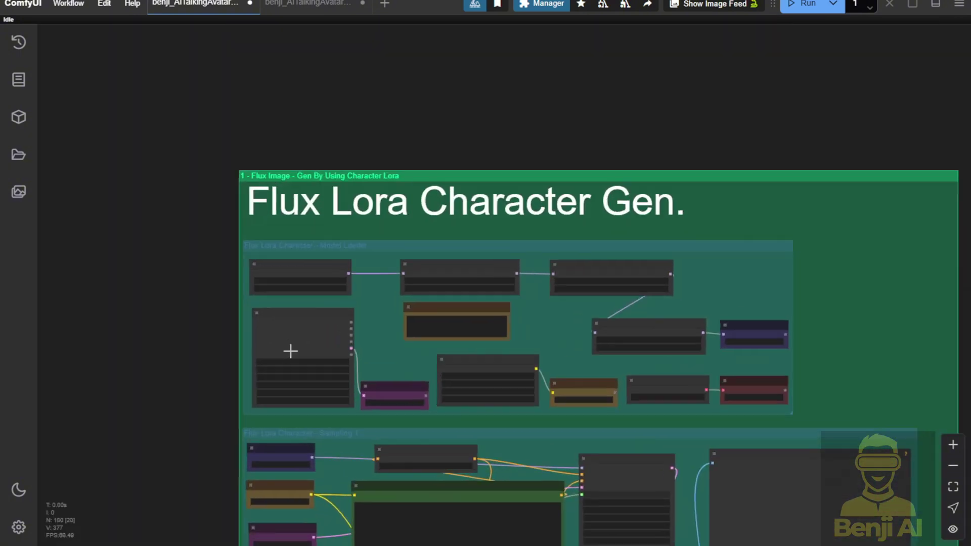
- Examine the Sampling 1 prompt, the Sampling 2 preview image and the save settings in the Flux Lora Character groups
{"action": "scroll", "coordinate": [291, 351], "scroll_direction": "up", "scroll_amount": 6}
{"action": "left_click_drag", "start_coordinate": [121, 473], "coordinate": [54, 118]}
{"action": "scroll", "coordinate": [317, 216], "scroll_direction": "up", "scroll_amount": 4}
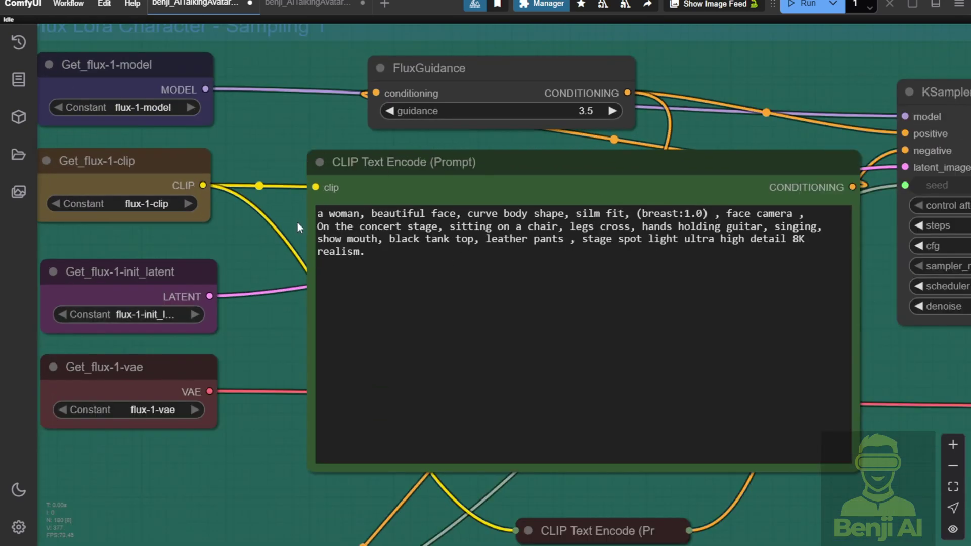
{"action": "scroll", "coordinate": [558, 261], "scroll_direction": "down", "scroll_amount": 2}
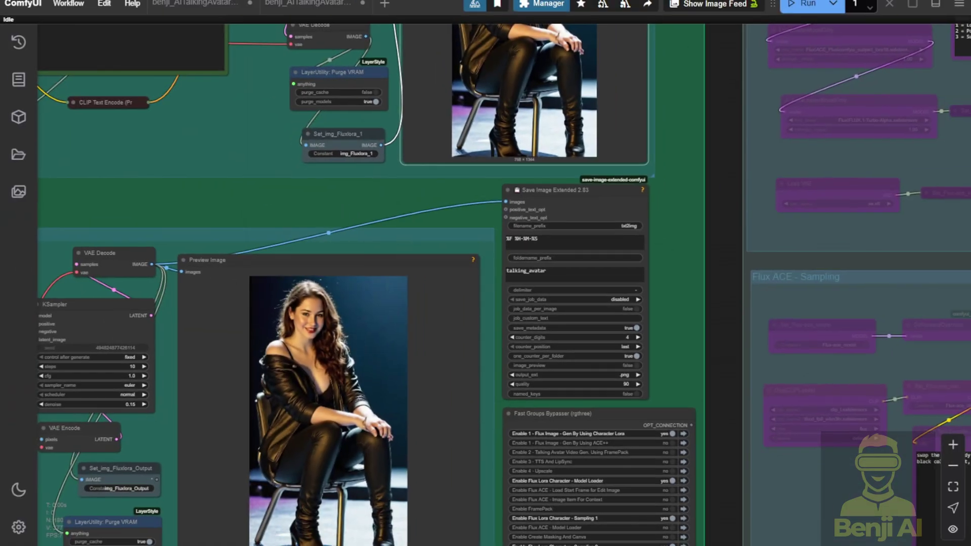
{"action": "left_click_drag", "start_coordinate": [341, 217], "coordinate": [572, 84]}
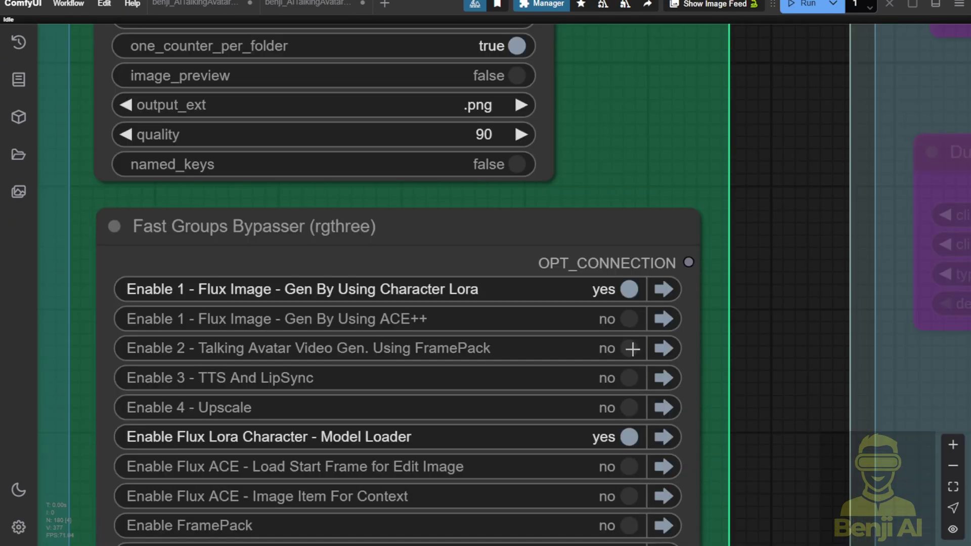
- Enable the FramePack talking avatar, TTS And LipSync, and Upscale groups in the Fast Groups Bypasser
{"action": "left_click", "coordinate": [632, 349]}
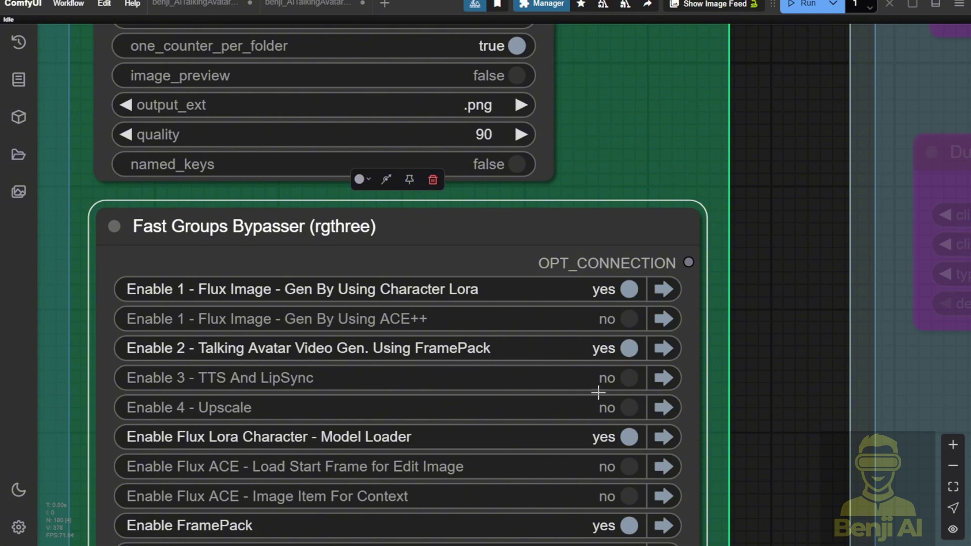
{"action": "left_click", "coordinate": [627, 379]}
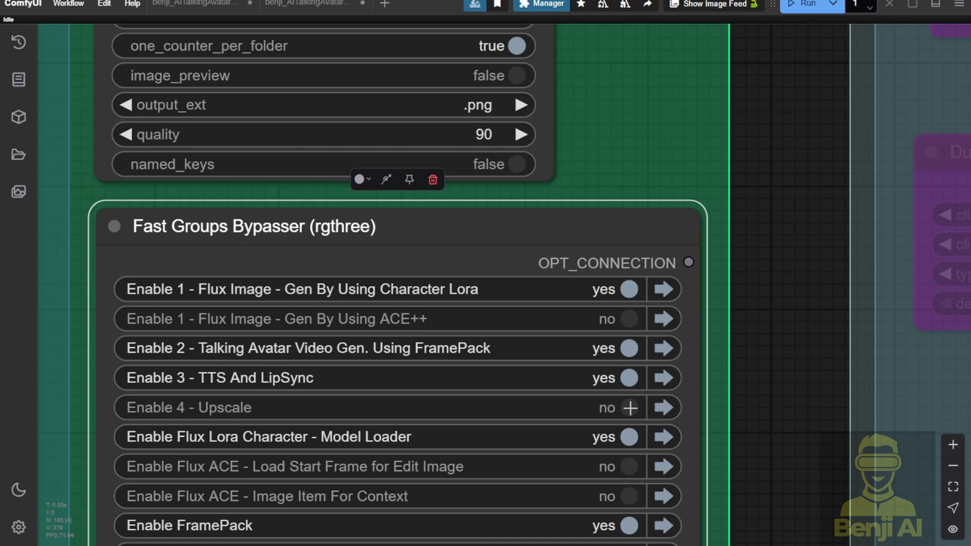
{"action": "left_click", "coordinate": [629, 408]}
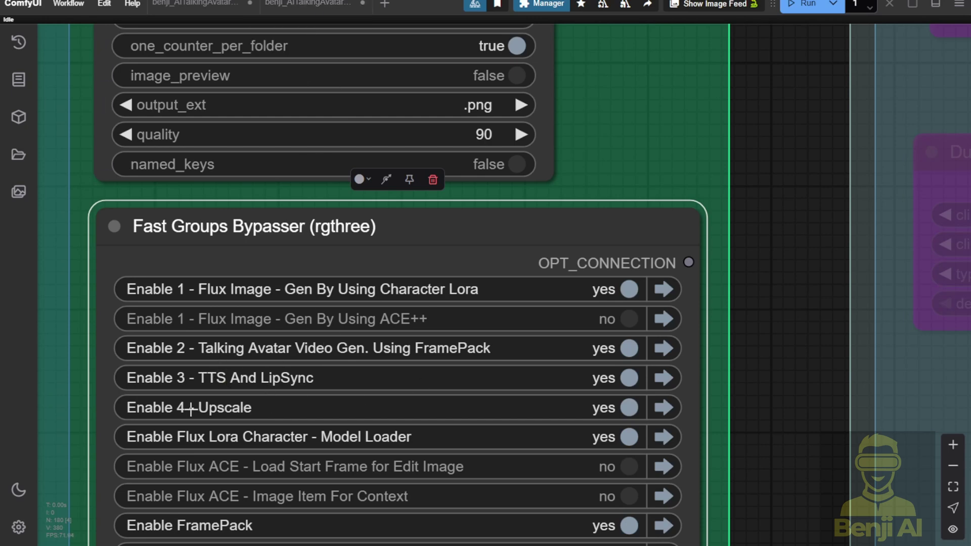
- Jump to the TTS and LipSync group and examine the speech text and audio sources around the F5-TTS Audio from inputs node
{"action": "left_click", "coordinate": [664, 377]}
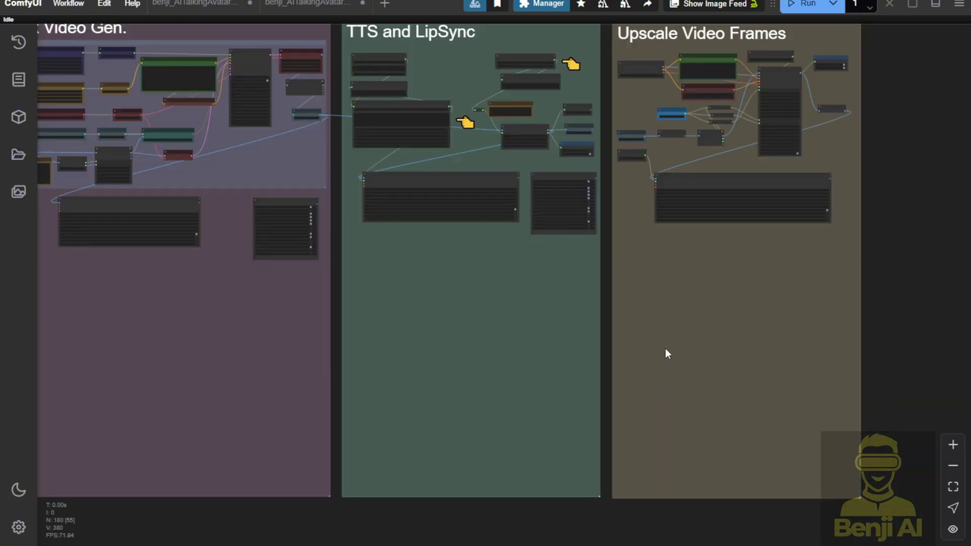
{"action": "scroll", "coordinate": [427, 62], "scroll_direction": "up", "scroll_amount": 12}
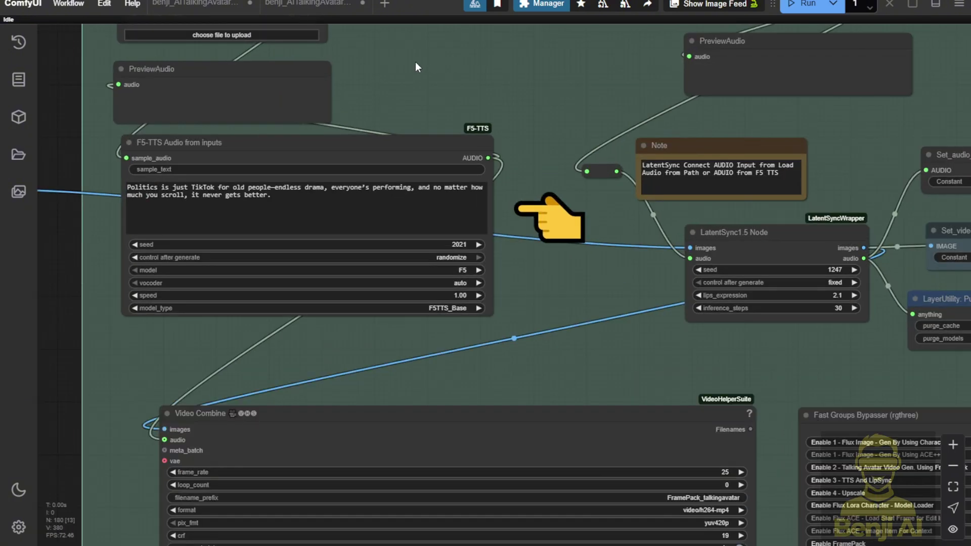
{"action": "left_click_drag", "start_coordinate": [415, 63], "coordinate": [491, 155]}
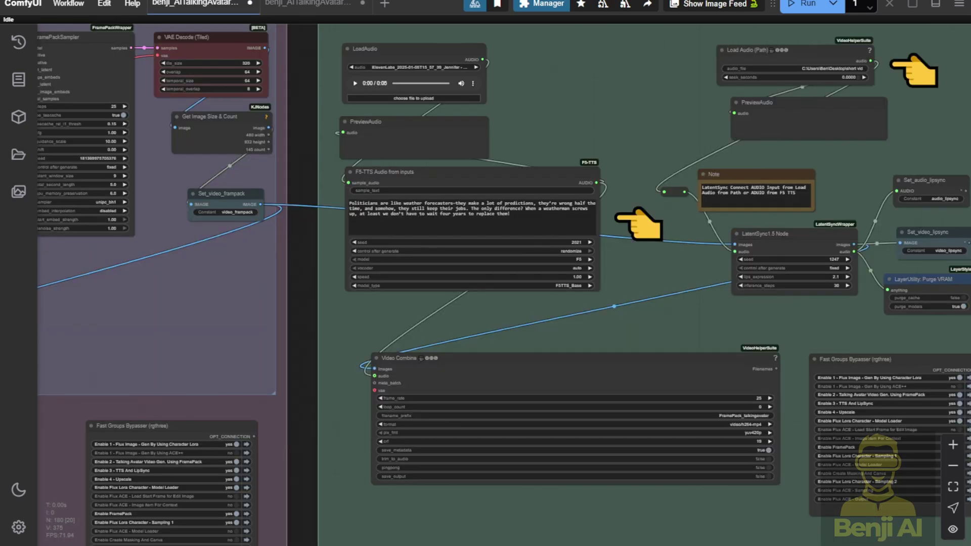
{"action": "scroll", "coordinate": [438, 214], "scroll_direction": "up", "scroll_amount": 7}
{"action": "left_click", "coordinate": [438, 214]}
{"action": "left_click_drag", "start_coordinate": [626, 113], "coordinate": [499, 144]}
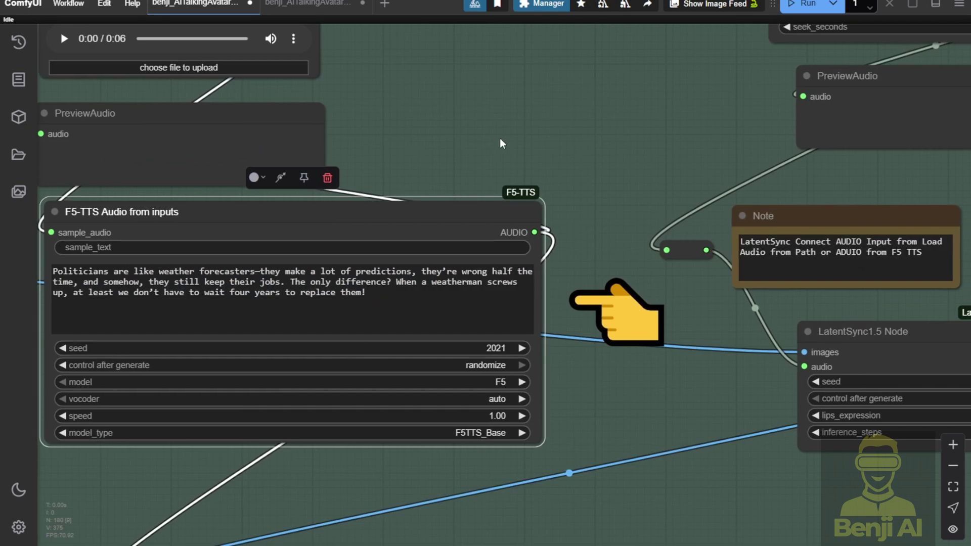
{"action": "left_click", "coordinate": [605, 106]}
{"action": "scroll", "coordinate": [602, 117], "scroll_direction": "down", "scroll_amount": 2}
{"action": "left_click_drag", "start_coordinate": [600, 125], "coordinate": [502, 197]}
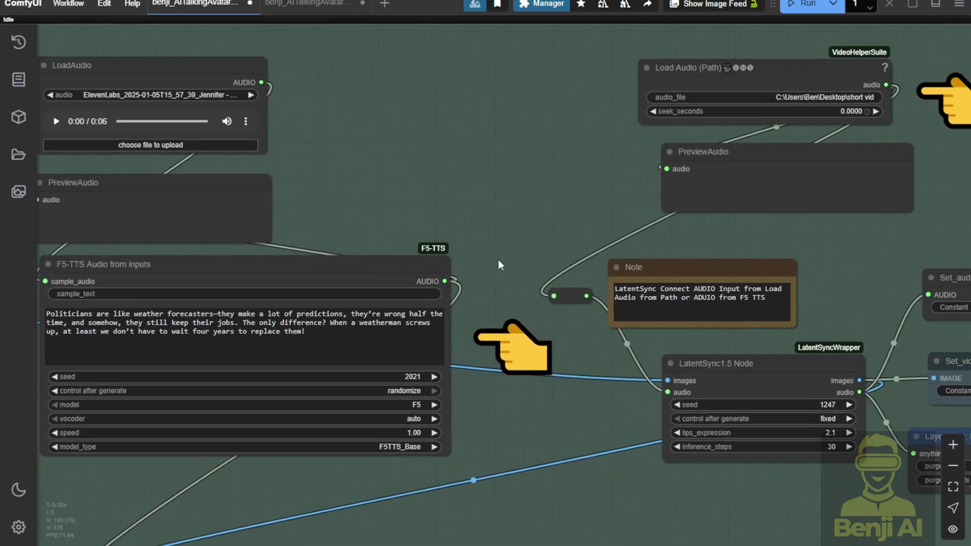
{"action": "left_click_drag", "start_coordinate": [460, 273], "coordinate": [528, 195]}
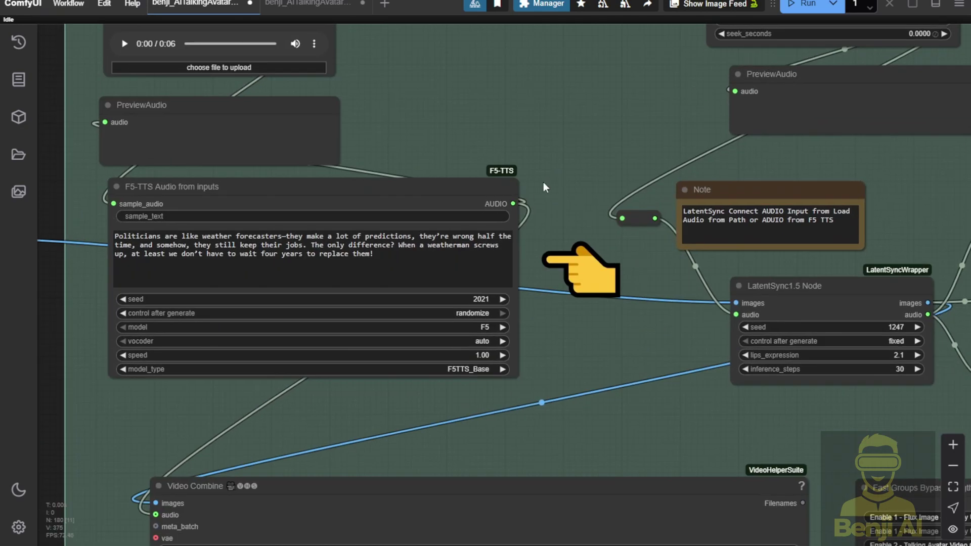
- Inspect the LatentSync1.5 Node and the reroute that supplies its audio input
{"action": "left_click_drag", "start_coordinate": [557, 166], "coordinate": [319, 110]}
{"action": "left_click", "coordinate": [550, 242]}
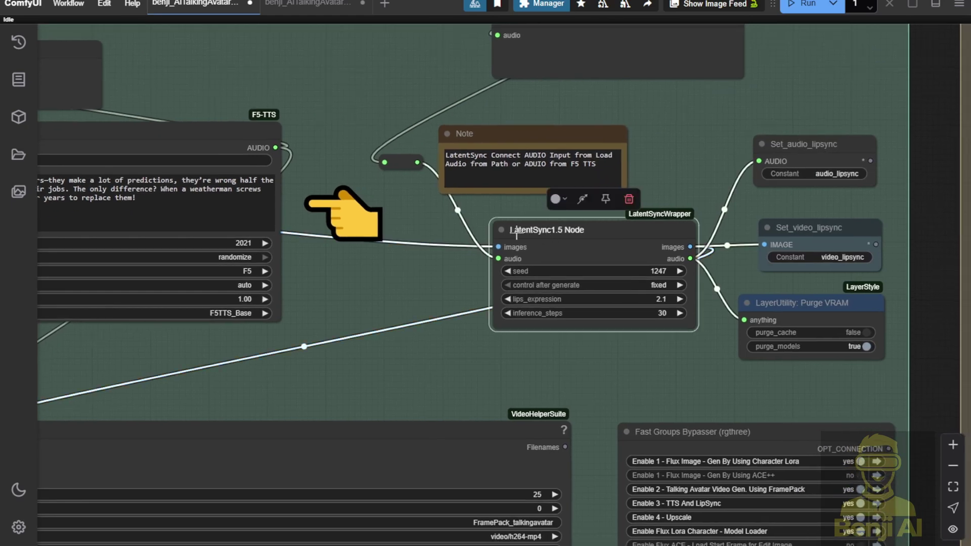
{"action": "scroll", "coordinate": [453, 134], "scroll_direction": "up", "scroll_amount": 3}
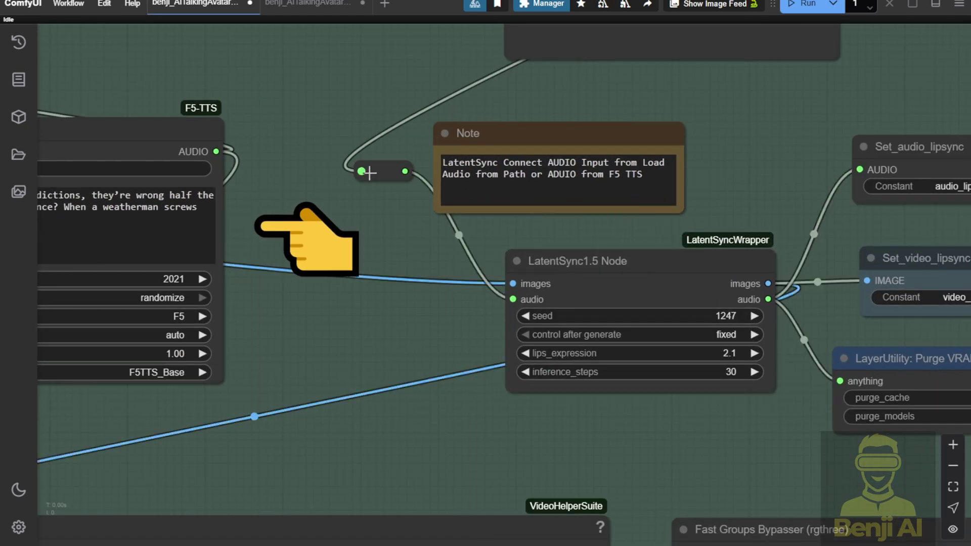
{"action": "left_click", "coordinate": [369, 171]}
- Move the PreviewAudio node away from the LoadAudio link and connect the F5-TTS audio output to the reroute feeding LatentSync1.5
{"action": "left_click_drag", "start_coordinate": [242, 60], "coordinate": [726, 140]}
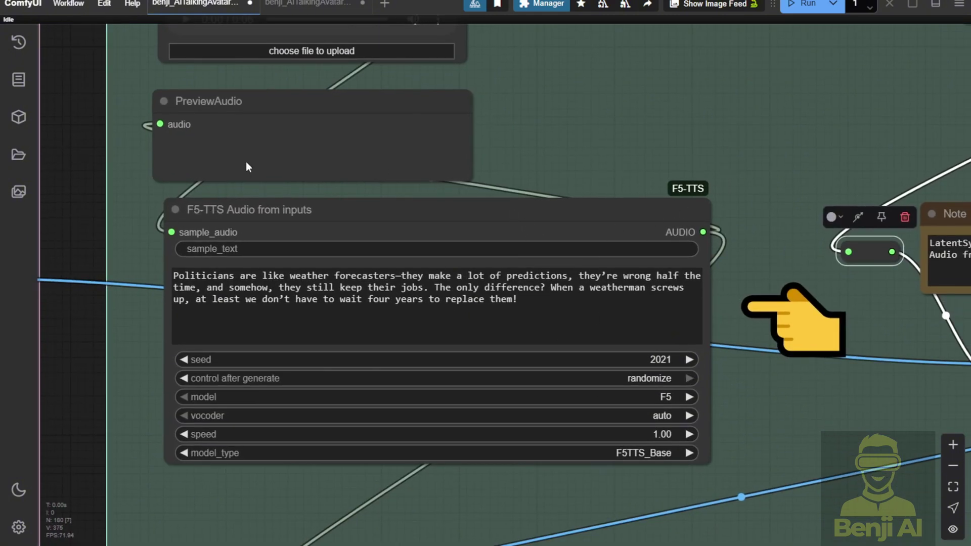
{"action": "left_click_drag", "start_coordinate": [399, 106], "coordinate": [644, 89]}
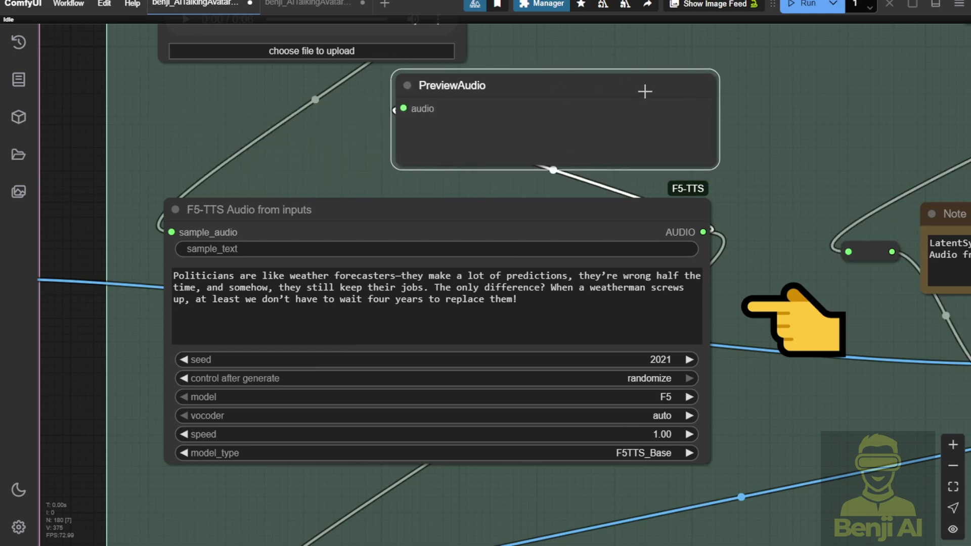
{"action": "left_click_drag", "start_coordinate": [780, 118], "coordinate": [311, 75]}
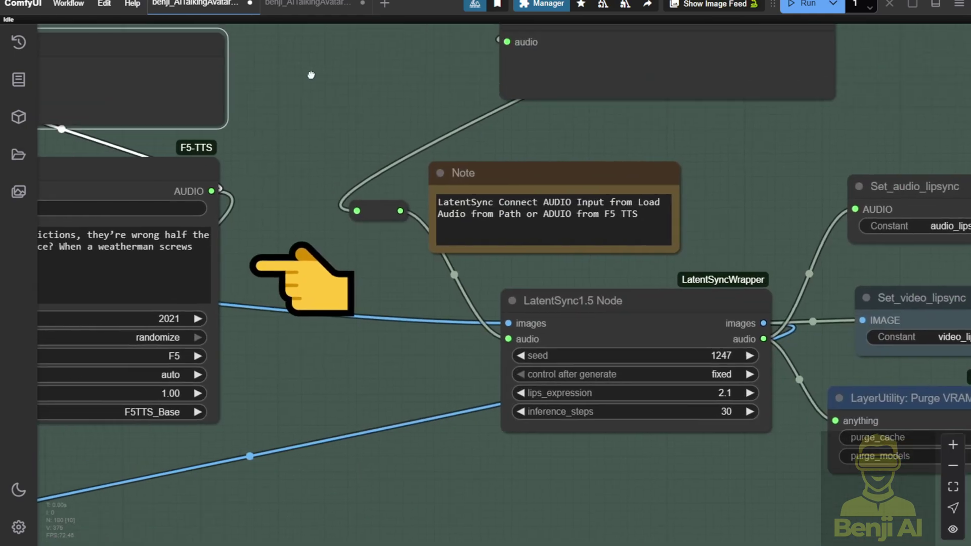
{"action": "left_click_drag", "start_coordinate": [272, 180], "coordinate": [402, 179]}
{"action": "left_click_drag", "start_coordinate": [484, 202], "coordinate": [486, 207]}
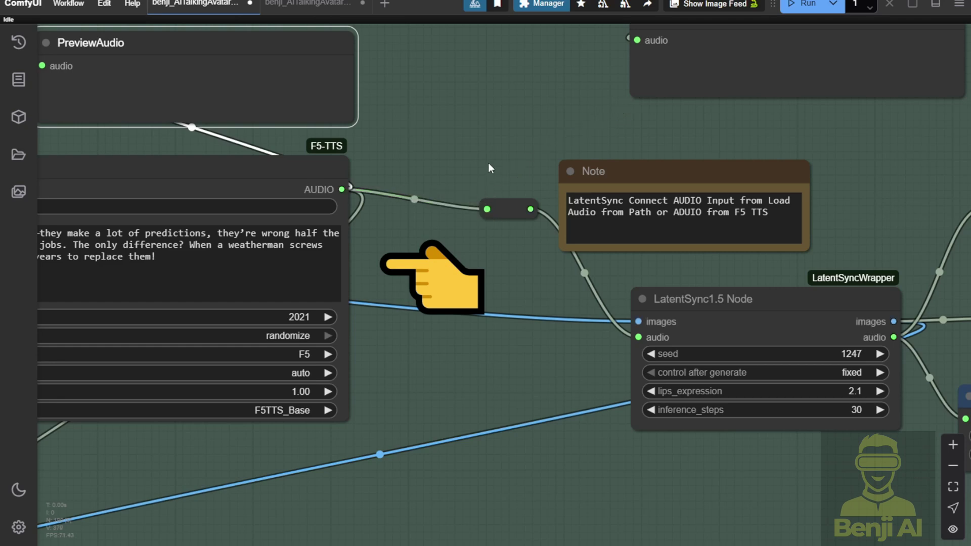
- Shift the Load Audio (Path) node slightly and connect its audio output to the reroute feeding LatentSync1.5
{"action": "left_click_drag", "start_coordinate": [544, 107], "coordinate": [298, 293]}
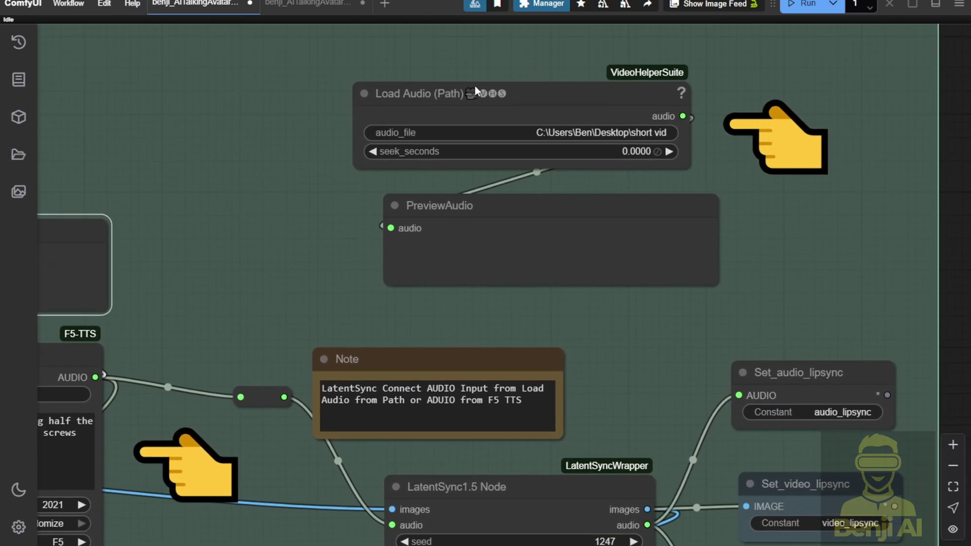
{"action": "left_click_drag", "start_coordinate": [410, 104], "coordinate": [373, 104]}
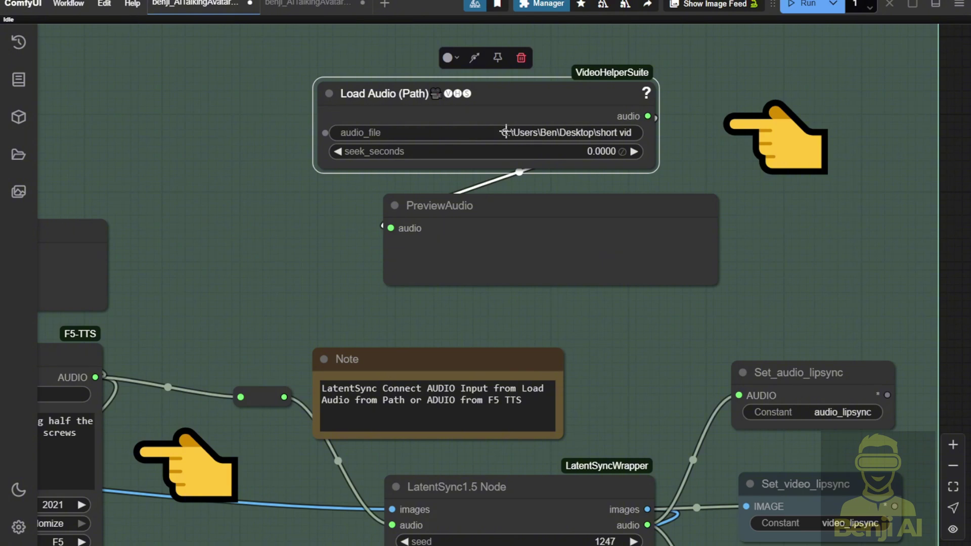
{"action": "left_click_drag", "start_coordinate": [647, 116], "coordinate": [674, 124]}
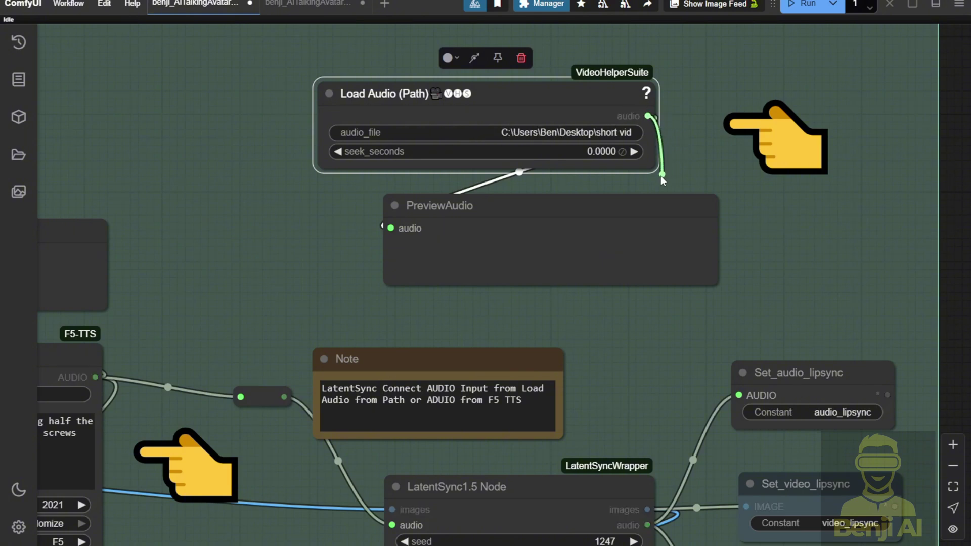
{"action": "left_click_drag", "start_coordinate": [660, 175], "coordinate": [243, 396]}
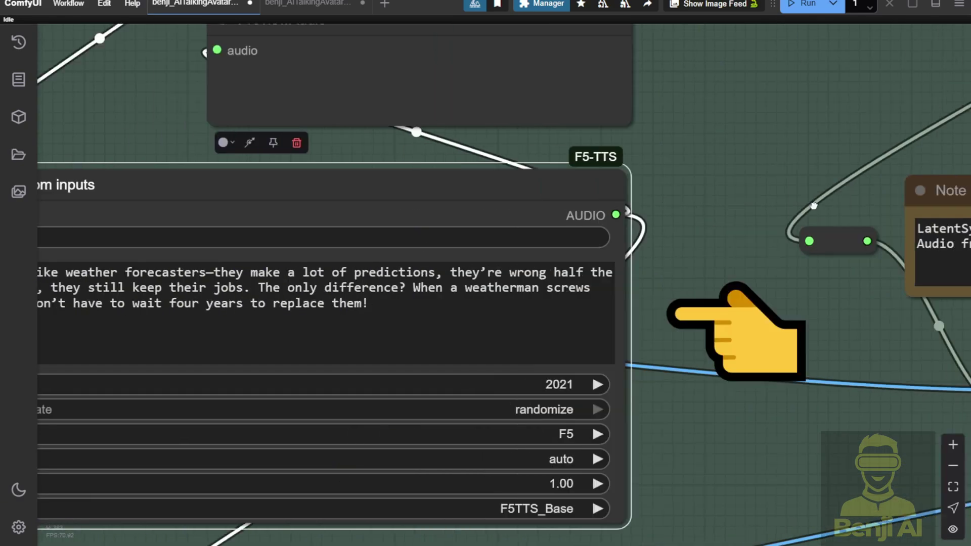
- Switch the LatentSync reroute input back to the audio output of the F5-TTS node
{"action": "left_click_drag", "start_coordinate": [693, 209], "coordinate": [652, 175]}
{"action": "left_click_drag", "start_coordinate": [585, 184], "coordinate": [770, 208]}
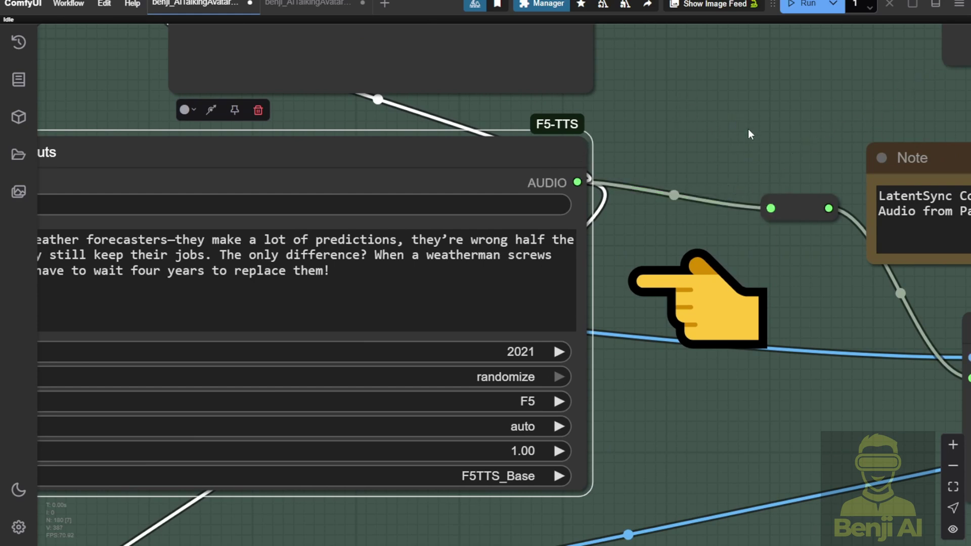
{"action": "scroll", "coordinate": [749, 132], "scroll_direction": "down", "scroll_amount": 7}
{"action": "left_click_drag", "start_coordinate": [759, 108], "coordinate": [432, 209]}
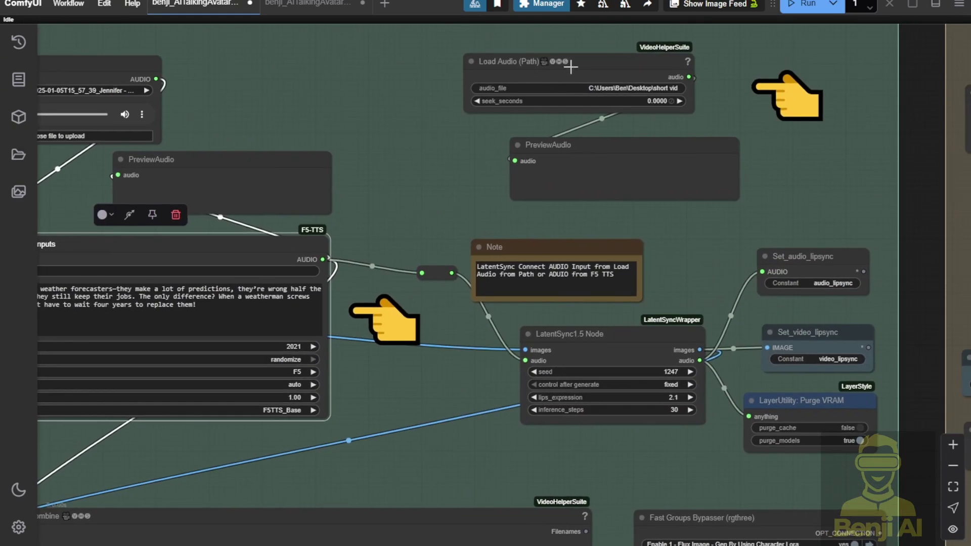
{"action": "right_click", "coordinate": [570, 67]}
{"action": "left_click", "coordinate": [469, 137]}
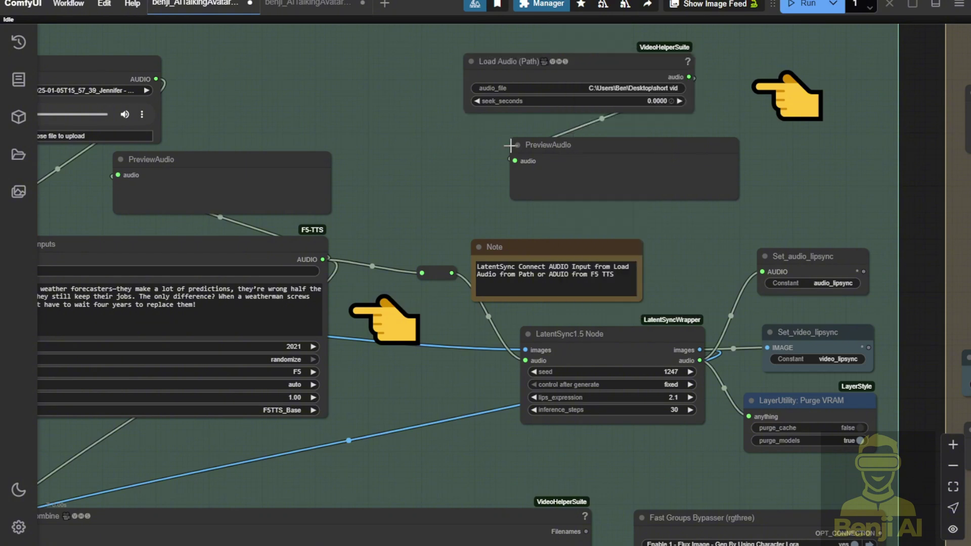
{"action": "right_click", "coordinate": [571, 63]}
{"action": "left_click", "coordinate": [582, 45]}
- Set total_second_length to 10 in the FramePackSampler node of the FramePack group
{"action": "left_click_drag", "start_coordinate": [435, 191], "coordinate": [644, 39]}
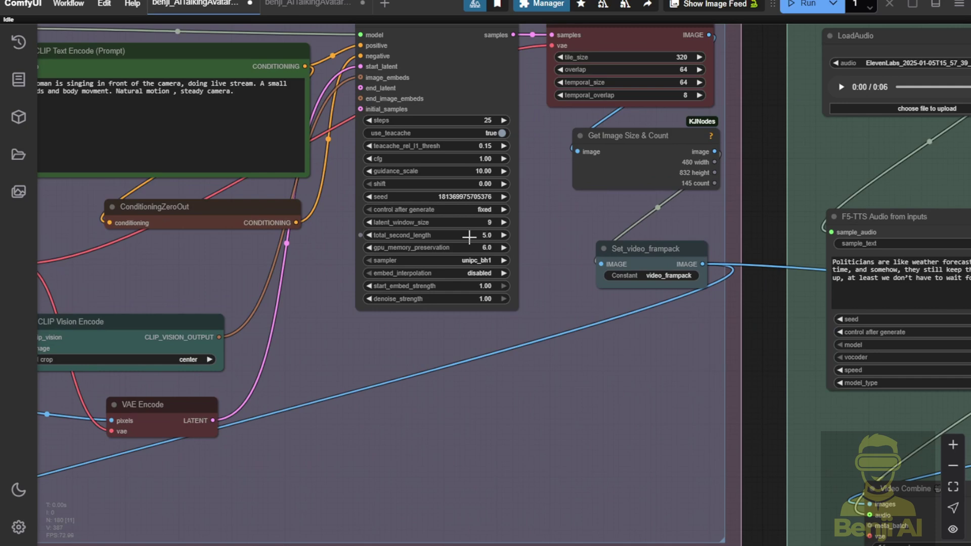
{"action": "left_click", "coordinate": [469, 236]}
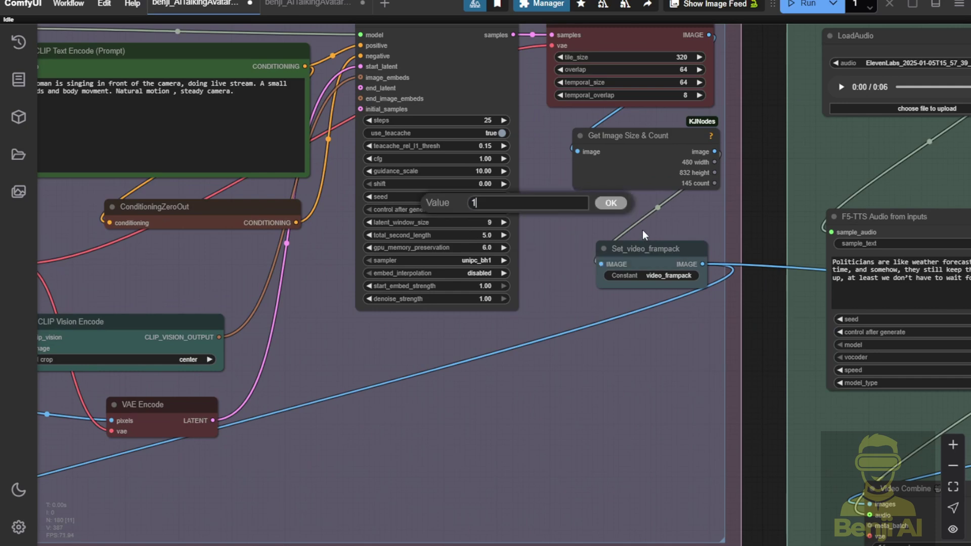
{"action": "key", "text": "Return"}
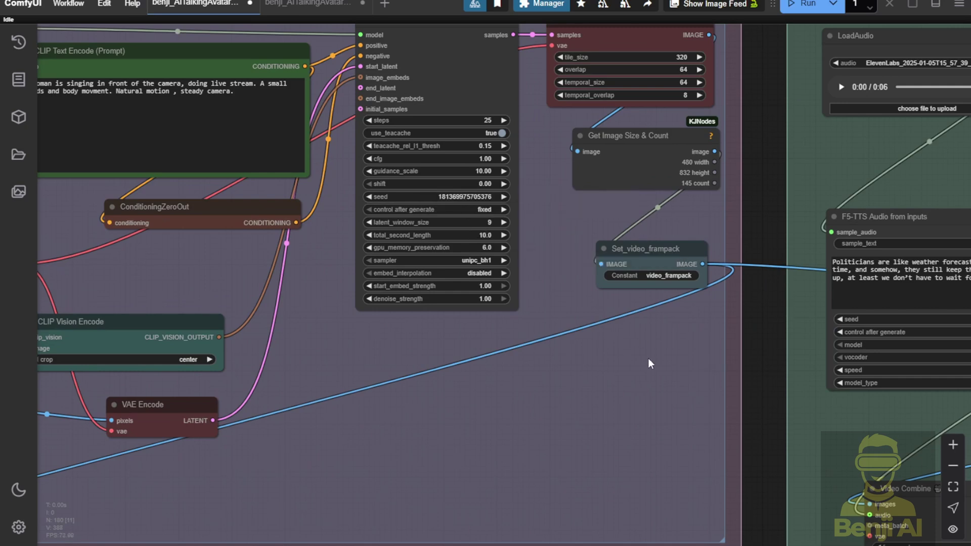
- Review the FramePackSampler length and window settings and the layout of the FramePack Video Gen. group
{"action": "scroll", "coordinate": [470, 268], "scroll_direction": "up", "scroll_amount": 7}
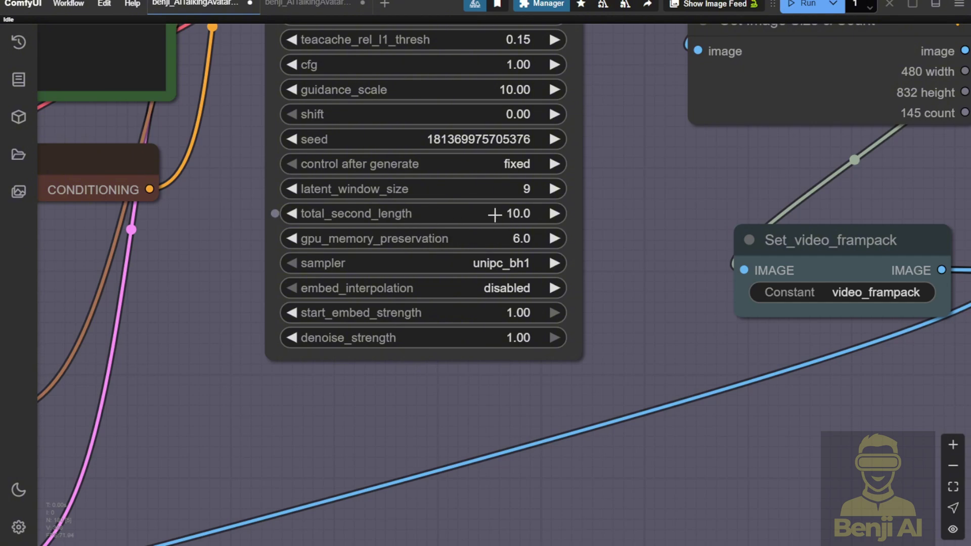
{"action": "scroll", "coordinate": [494, 214], "scroll_direction": "down", "scroll_amount": 5}
{"action": "scroll", "coordinate": [494, 216], "scroll_direction": "down", "scroll_amount": 4}
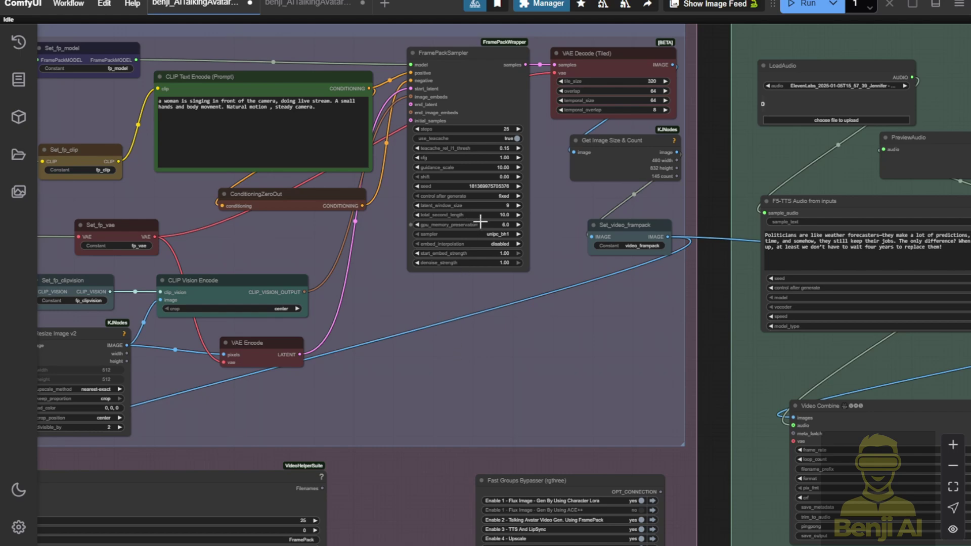
{"action": "scroll", "coordinate": [483, 218], "scroll_direction": "up", "scroll_amount": 6}
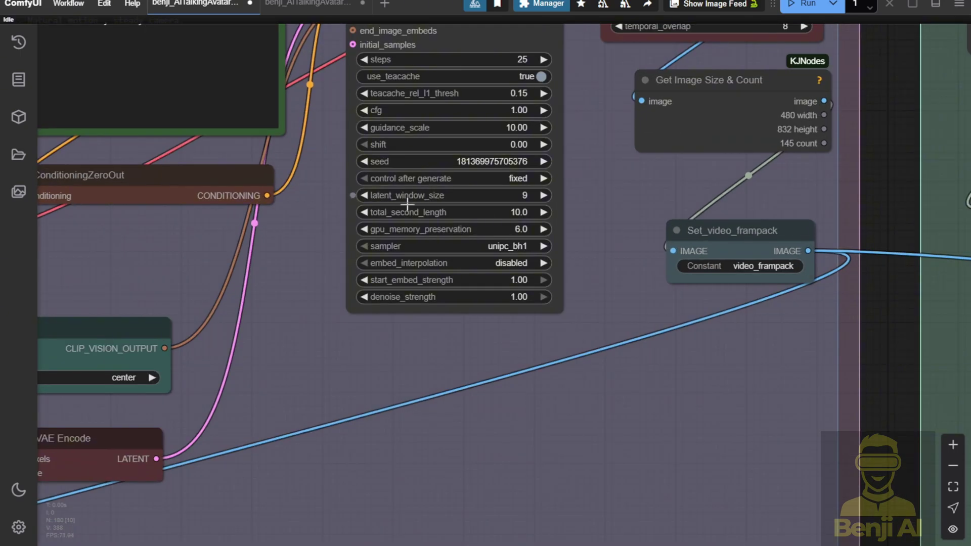
{"action": "scroll", "coordinate": [798, 215], "scroll_direction": "down", "scroll_amount": 9}
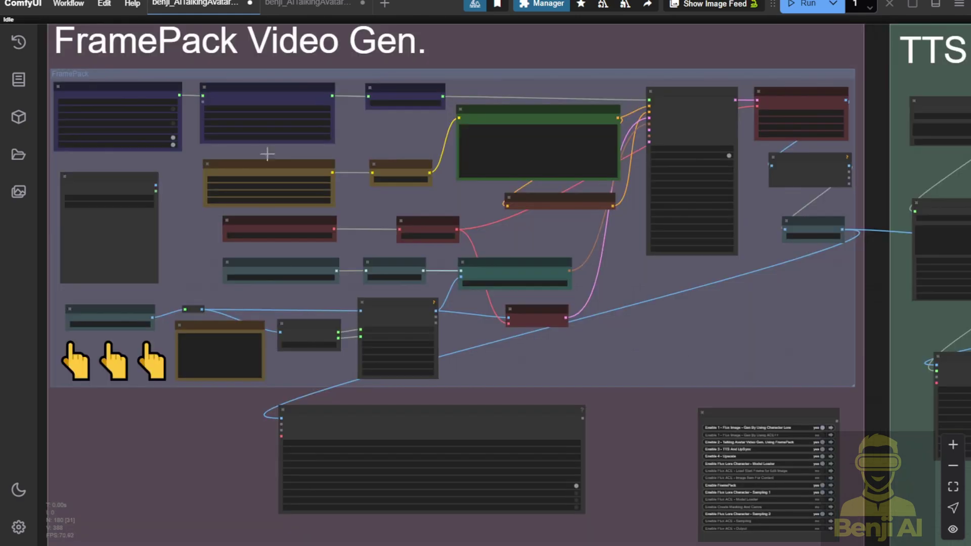
- Copy the whole prompt from the CLIP Text Encode node in the second open workflow and return to the first workflow
{"action": "scroll", "coordinate": [448, 157], "scroll_direction": "up", "scroll_amount": 3}
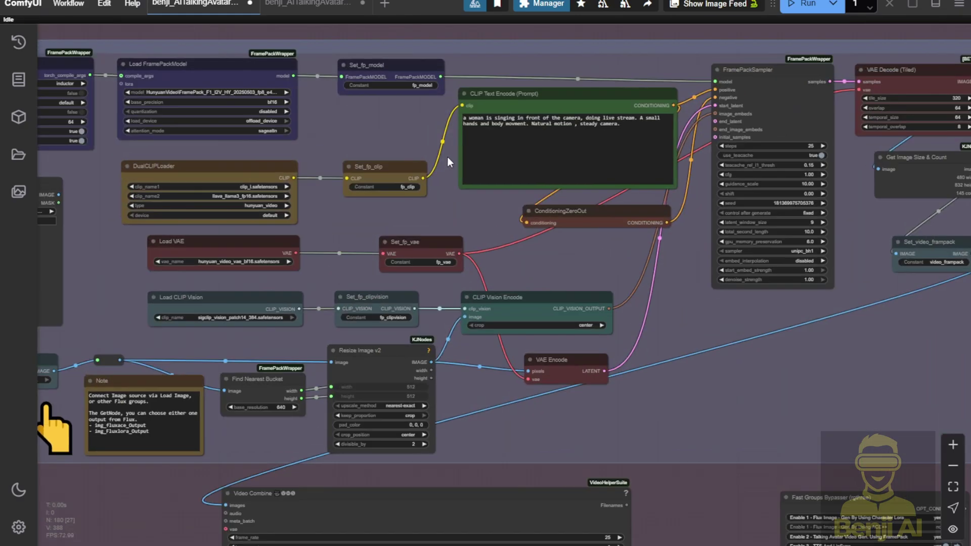
{"action": "left_click_drag", "start_coordinate": [463, 236], "coordinate": [425, 341]}
{"action": "scroll", "coordinate": [480, 241], "scroll_direction": "up", "scroll_amount": 3}
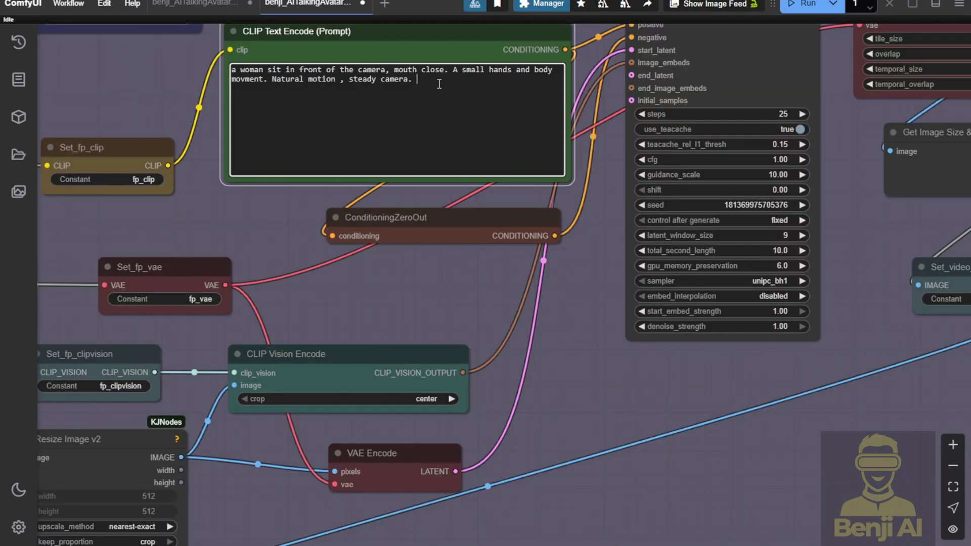
{"action": "triple_click", "coordinate": [424, 80]}
{"action": "key", "text": "ctrl+c"}
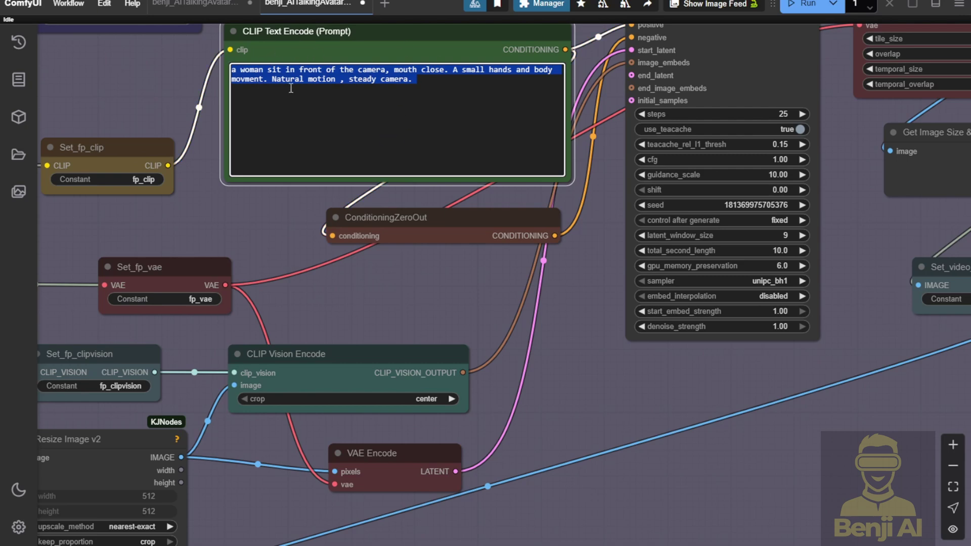
{"action": "left_click", "coordinate": [204, 8]}
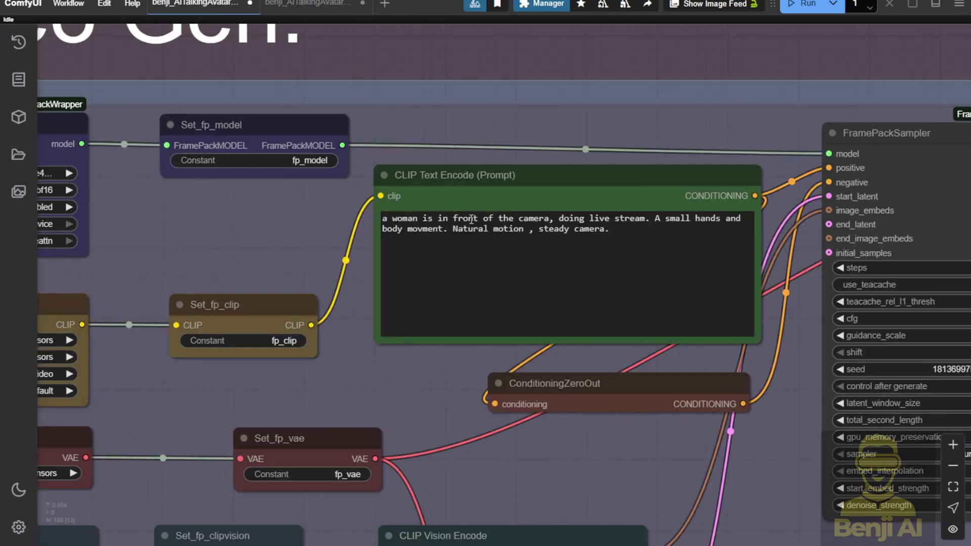
- Replace the FramePack prompt with "a woman sit in front of the camera, mouth close. A small hands and body movment. Natural motion , steady camera."
{"action": "left_click", "coordinate": [471, 218]}
{"action": "key", "text": "ctrl+a"}
{"action": "key", "text": "ctrl+v"}
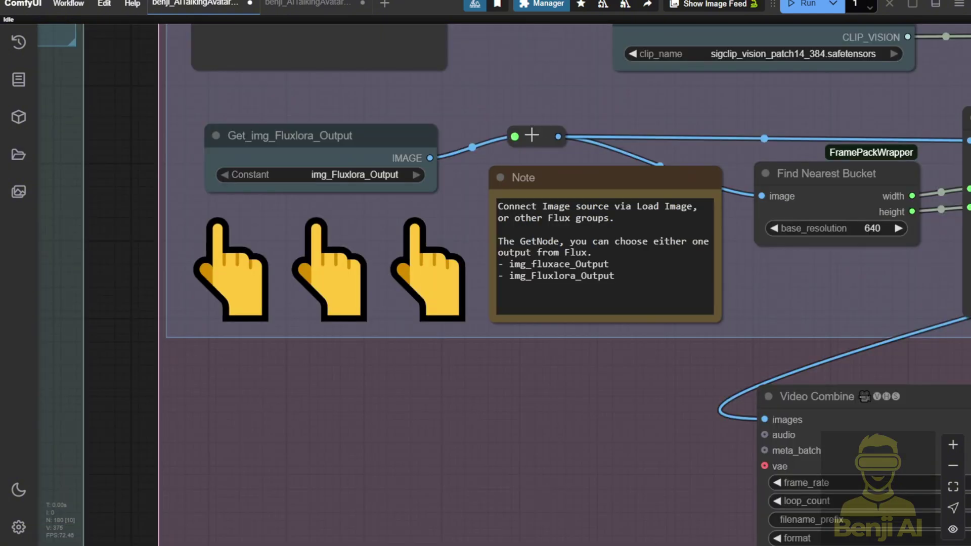
- Examine the Note beside the FramePack image reroute, highlighting the Fluxlora output name among the selectable image sources
{"action": "left_click", "coordinate": [531, 135]}
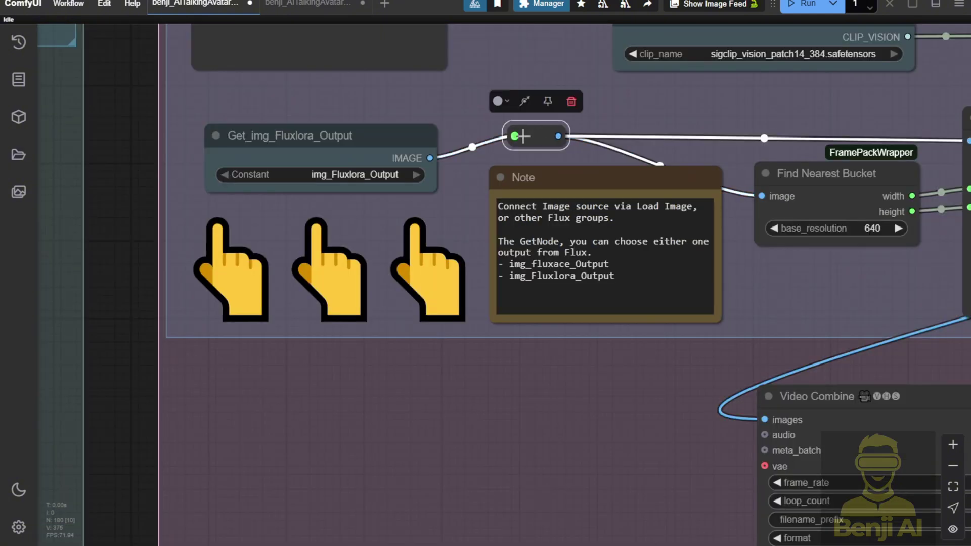
{"action": "scroll", "coordinate": [338, 180], "scroll_direction": "up", "scroll_amount": 3}
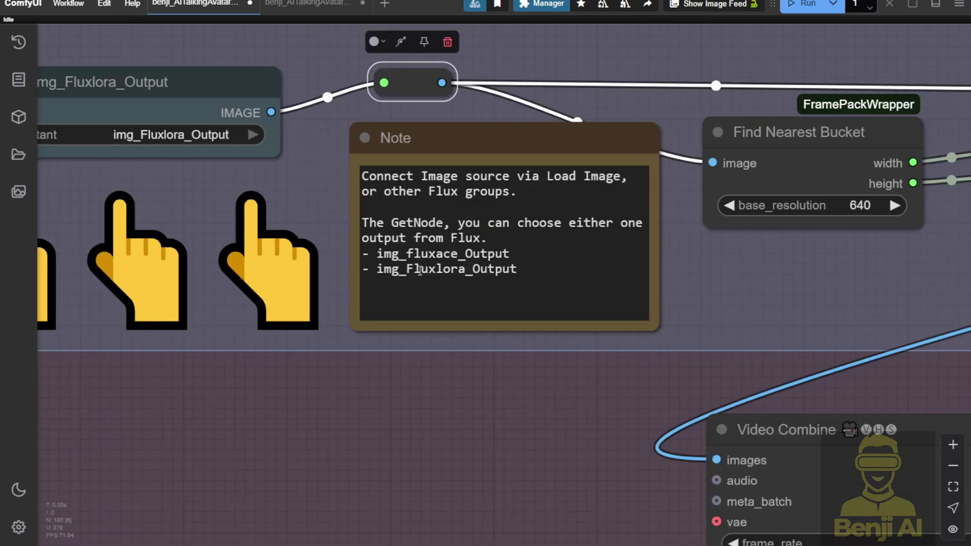
{"action": "left_click_drag", "start_coordinate": [420, 272], "coordinate": [467, 269]}
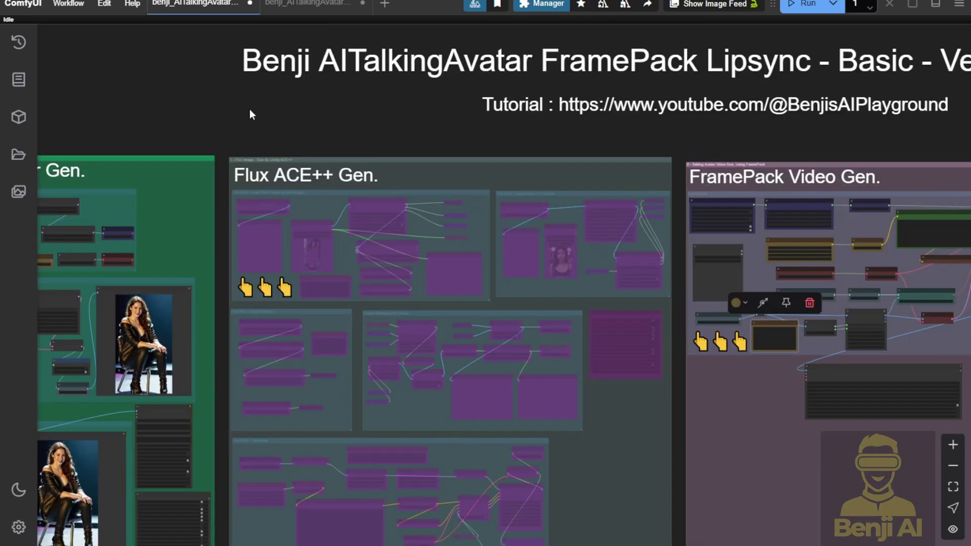
- Enable the Flux Image - Gen By Using ACE++ group and examine its start frame, segmentation, masking and new face nodes
{"action": "left_click_drag", "start_coordinate": [242, 138], "coordinate": [457, 15]}
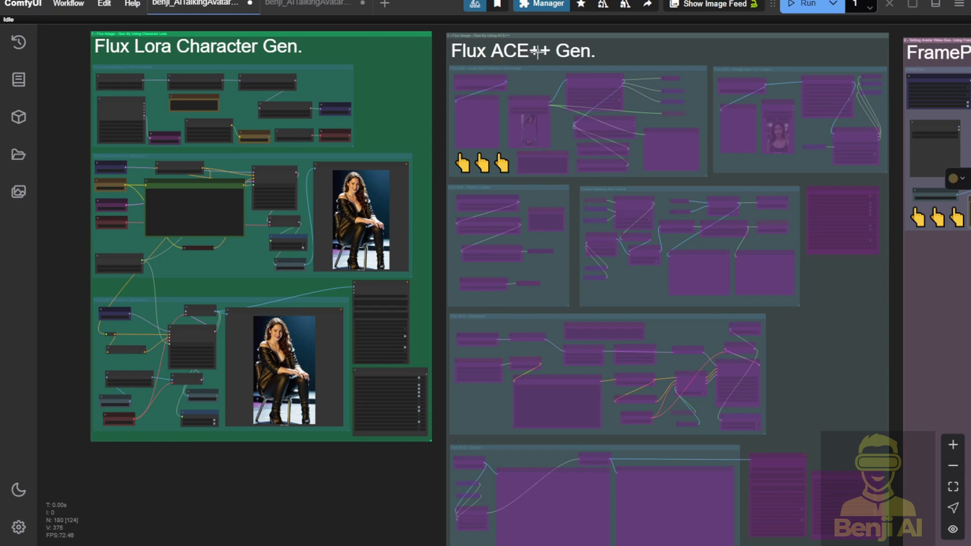
{"action": "scroll", "coordinate": [572, 134], "scroll_direction": "up", "scroll_amount": 6}
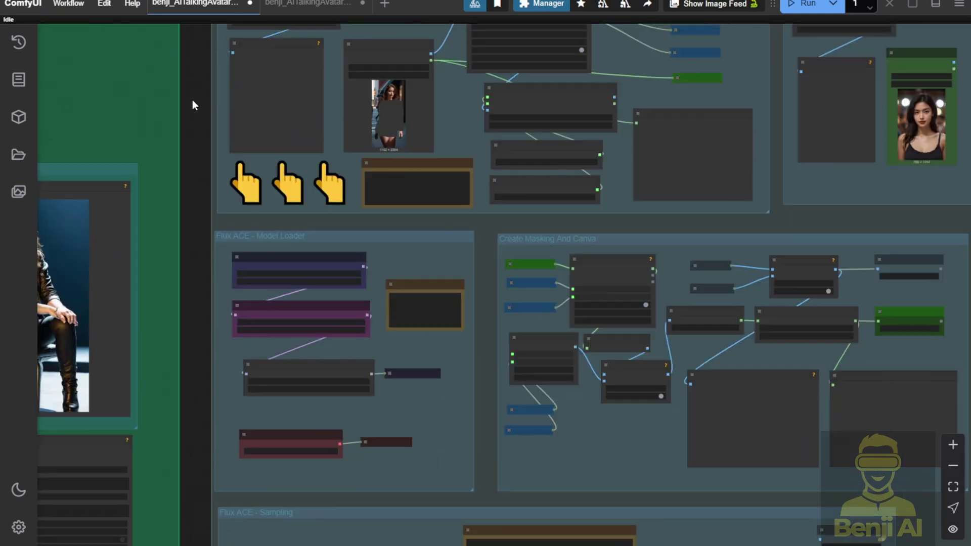
{"action": "left_click_drag", "start_coordinate": [193, 102], "coordinate": [186, 167]}
{"action": "scroll", "coordinate": [392, 132], "scroll_direction": "up", "scroll_amount": 7}
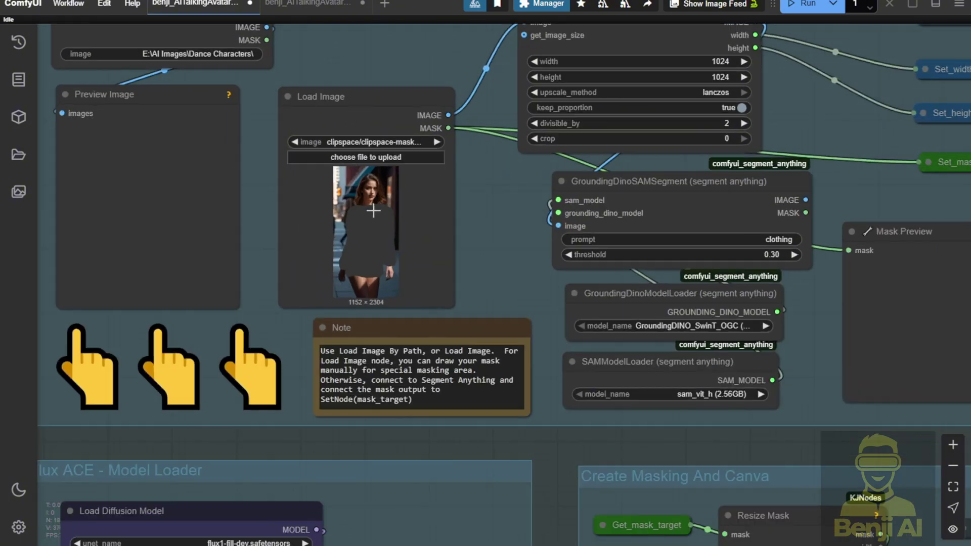
{"action": "scroll", "coordinate": [354, 258], "scroll_direction": "down", "scroll_amount": 2}
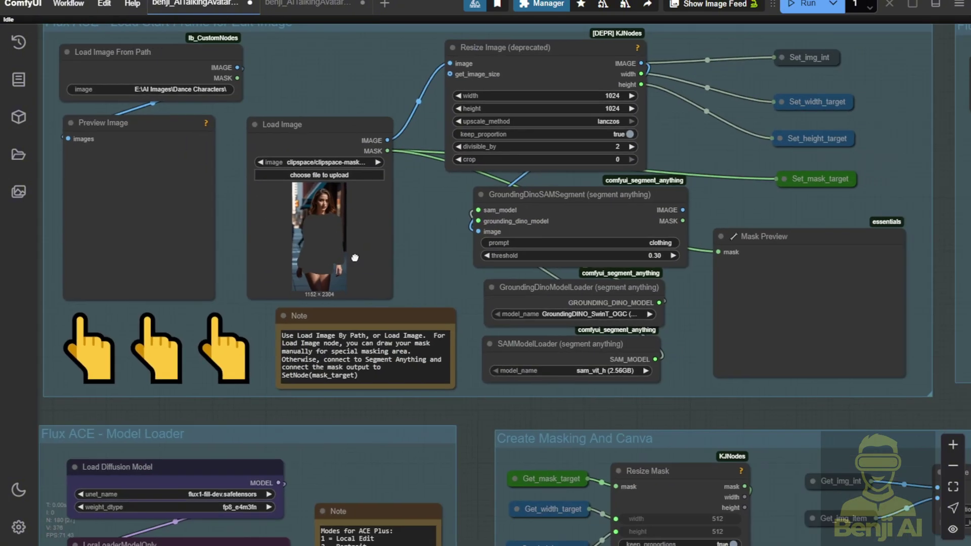
{"action": "left_click_drag", "start_coordinate": [354, 258], "coordinate": [54, 148]}
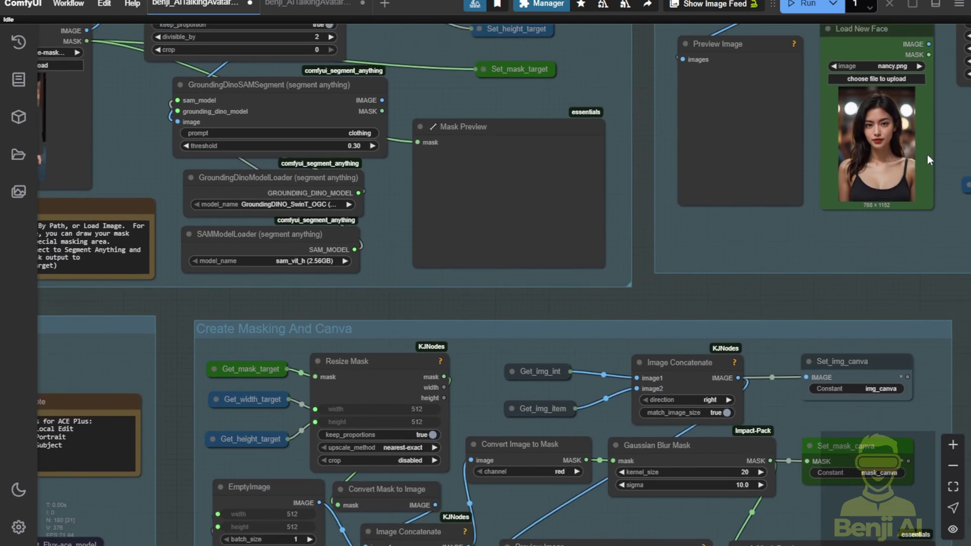
{"action": "scroll", "coordinate": [837, 232], "scroll_direction": "down", "scroll_amount": 4}
{"action": "left_click_drag", "start_coordinate": [830, 247], "coordinate": [718, 269]}
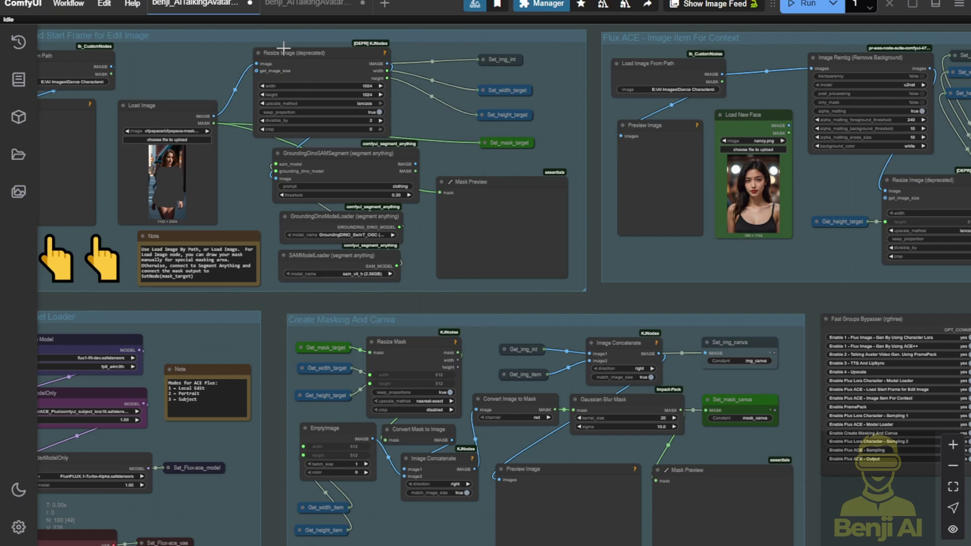
- Examine the ACE Plus modes in the Flux ACE - Model Loader note, highlighting Local Edit, Portrait and Subject
{"action": "scroll", "coordinate": [281, 390], "scroll_direction": "up", "scroll_amount": 4}
{"action": "left_click_drag", "start_coordinate": [282, 390], "coordinate": [703, 251]}
{"action": "scroll", "coordinate": [627, 227], "scroll_direction": "up", "scroll_amount": 3}
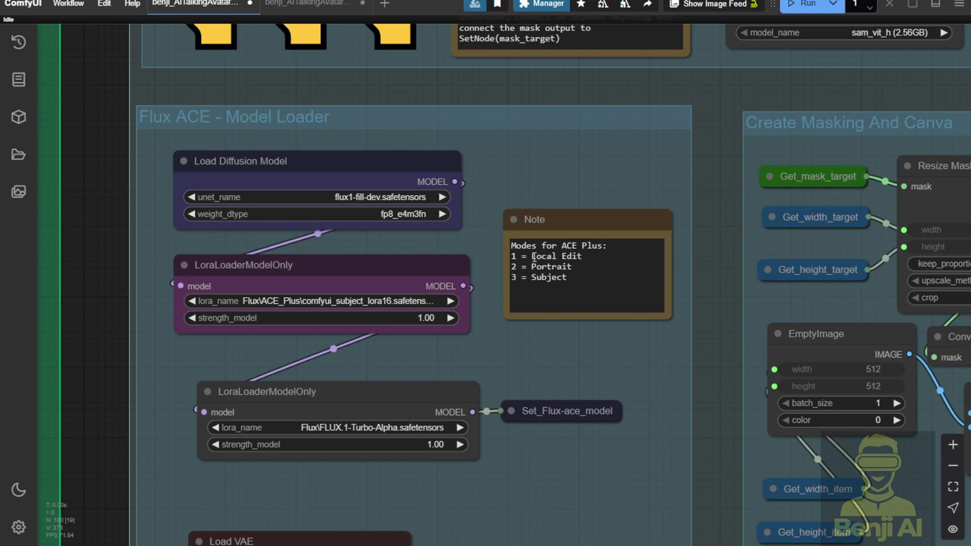
{"action": "left_click_drag", "start_coordinate": [533, 257], "coordinate": [594, 278]}
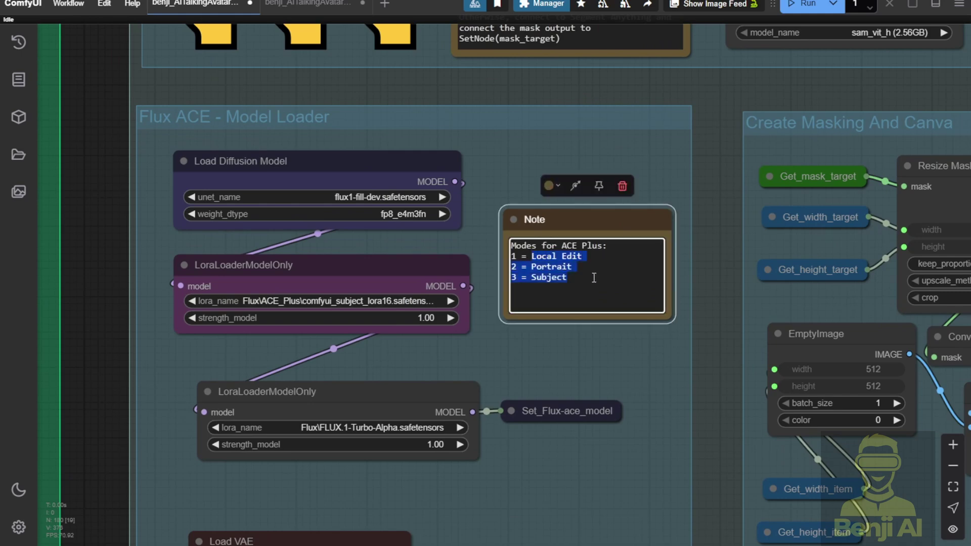
{"action": "left_click", "coordinate": [551, 286]}
{"action": "double_click", "coordinate": [548, 268]}
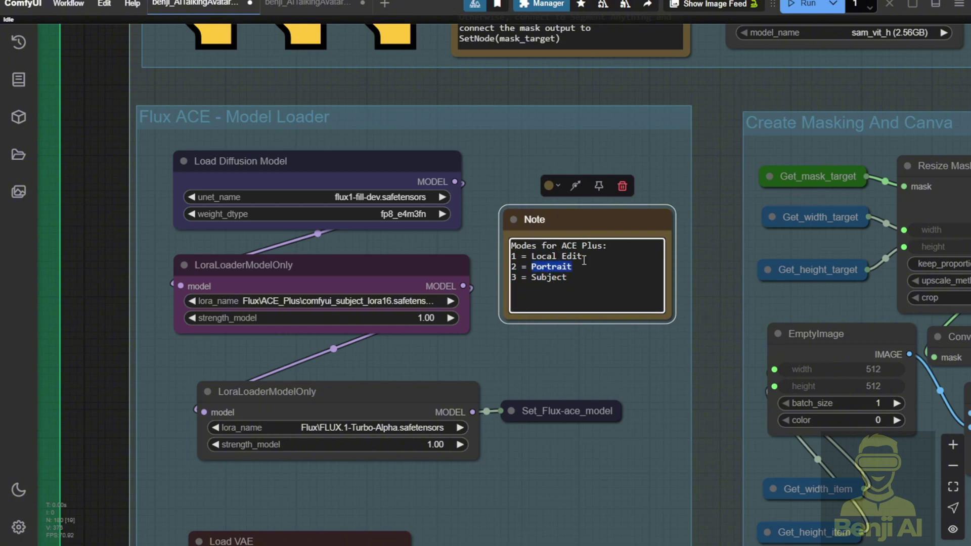
{"action": "left_click", "coordinate": [580, 272]}
{"action": "double_click", "coordinate": [539, 268]}
{"action": "double_click", "coordinate": [549, 278]}
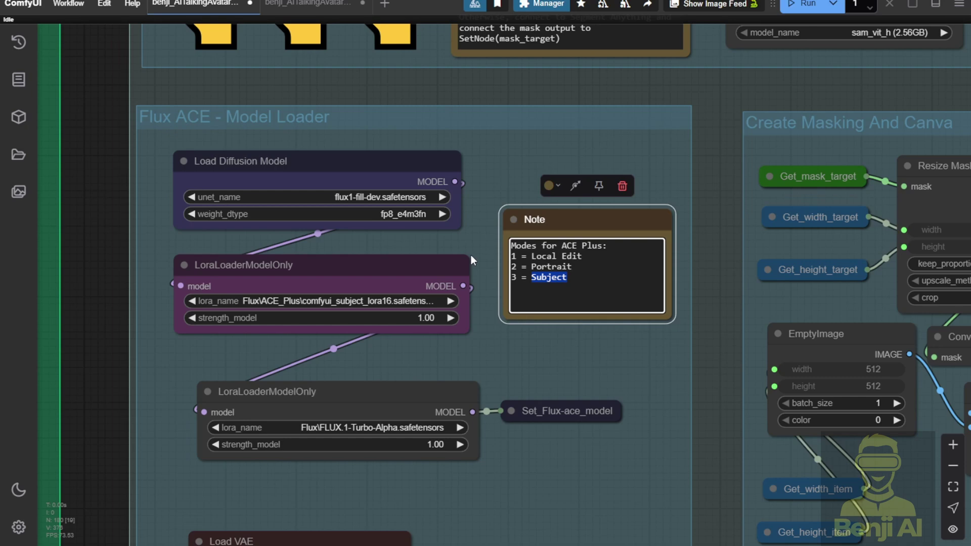
- Nudge the FramePack Video Gen. group slightly to line it up between the Flux ACE++ Gen. and TTS and LipSync groups
{"action": "scroll", "coordinate": [600, 353], "scroll_direction": "down", "scroll_amount": 15}
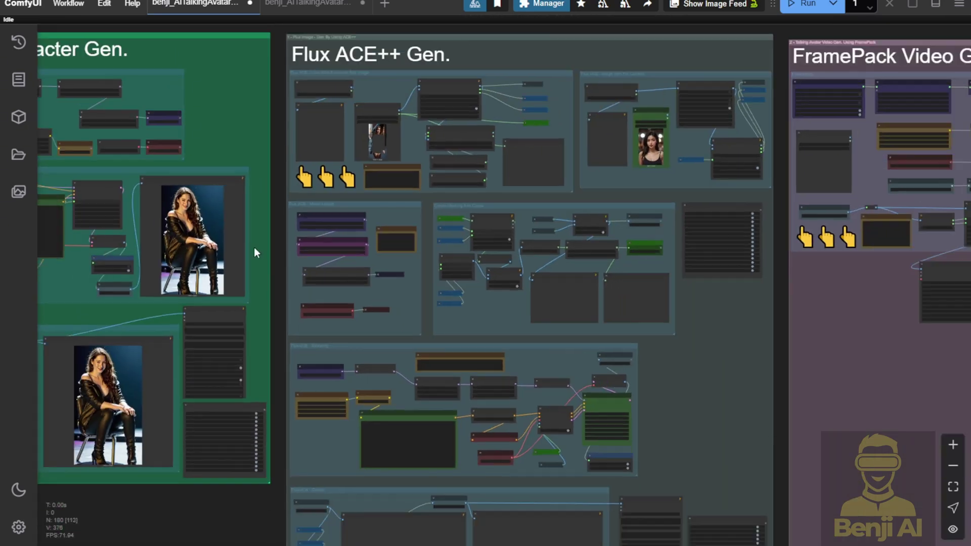
{"action": "scroll", "coordinate": [254, 247], "scroll_direction": "down", "scroll_amount": 2}
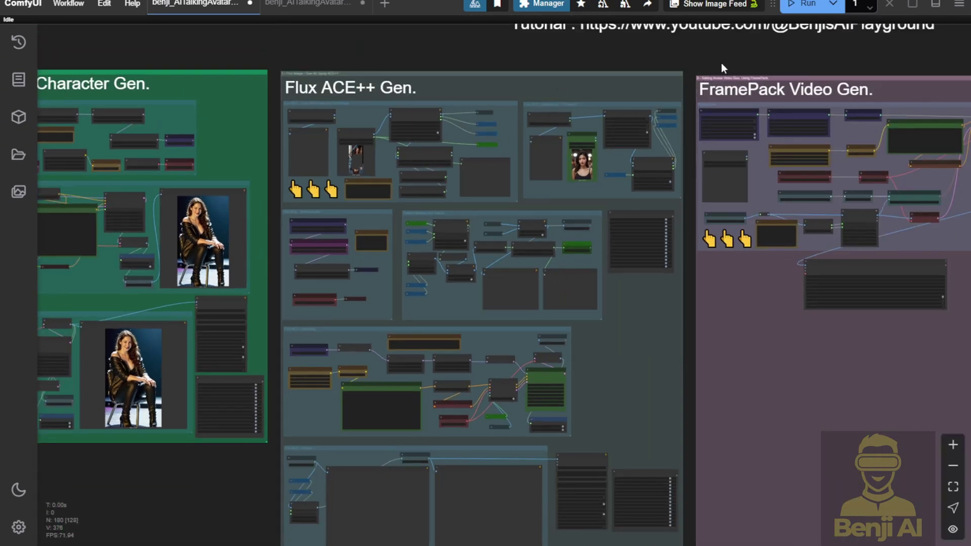
{"action": "left_click_drag", "start_coordinate": [713, 77], "coordinate": [711, 74]}
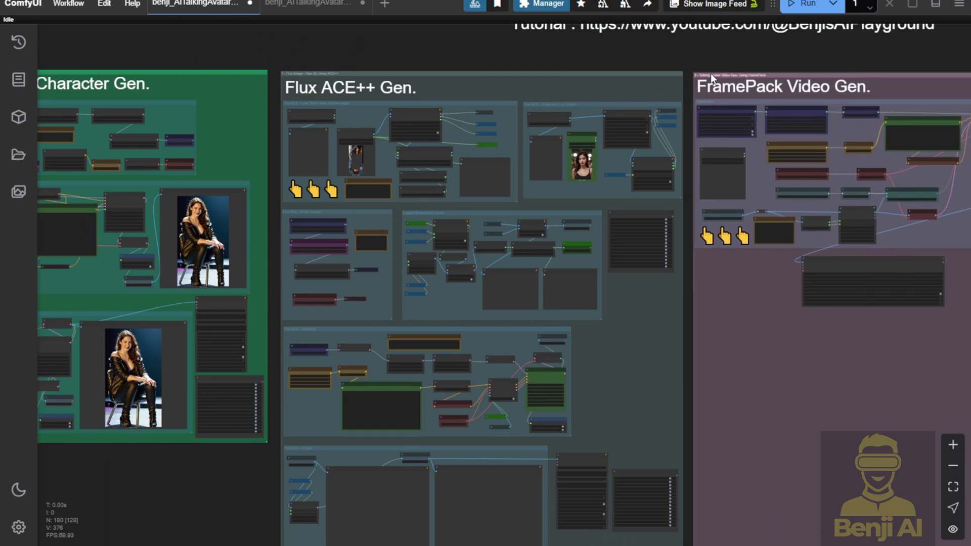
{"action": "scroll", "coordinate": [582, 177], "scroll_direction": "down", "scroll_amount": 1}
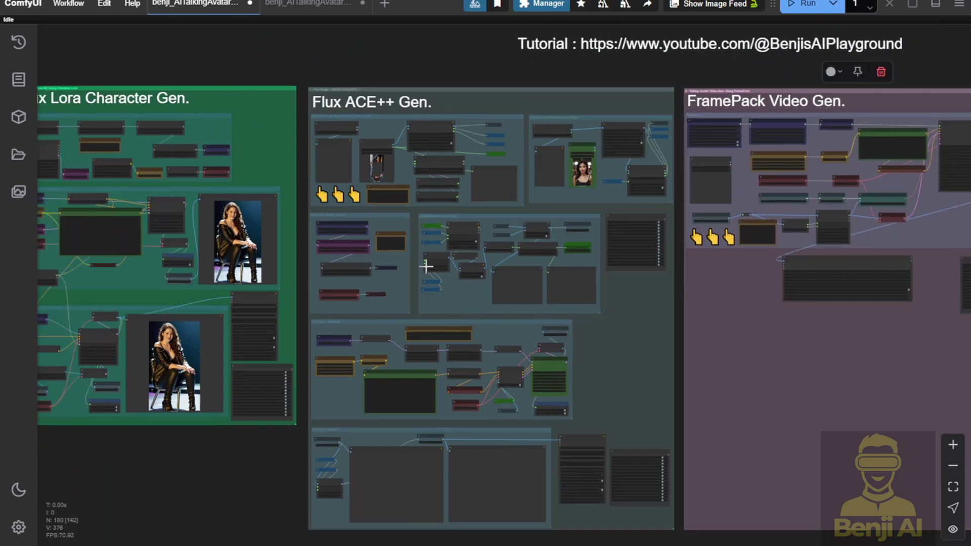
{"action": "scroll", "coordinate": [558, 362], "scroll_direction": "down", "scroll_amount": 2}
{"action": "left_click_drag", "start_coordinate": [601, 394], "coordinate": [481, 387]}
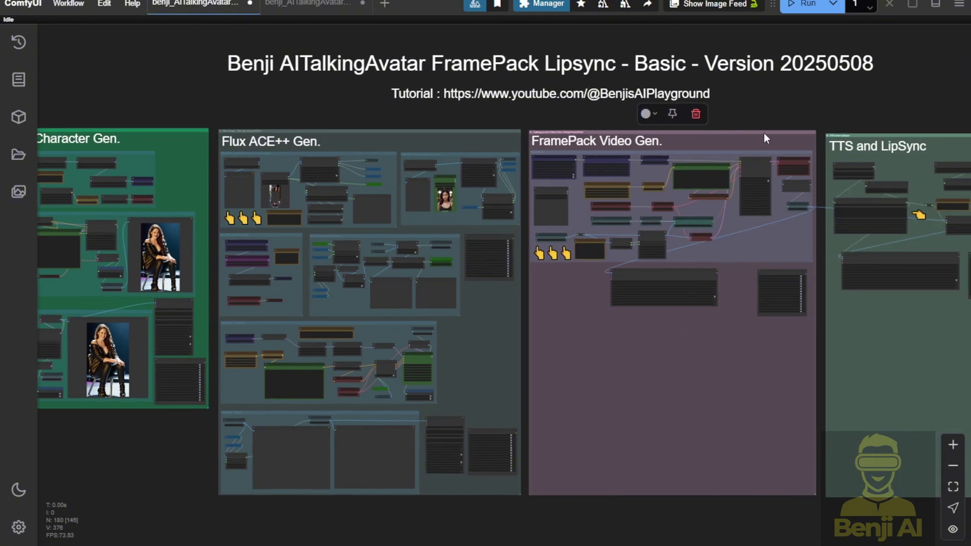
{"action": "left_click_drag", "start_coordinate": [764, 133], "coordinate": [766, 132]}
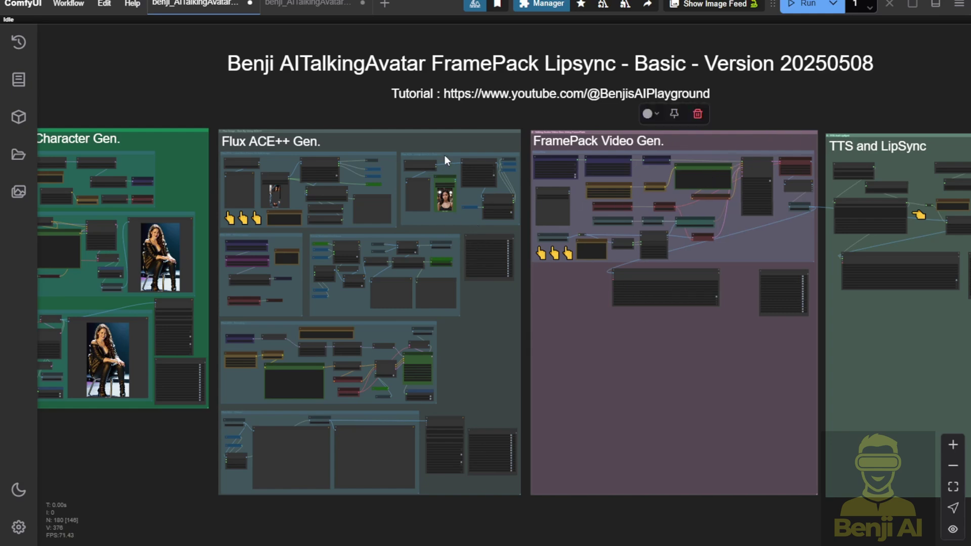
- Disable the Flux Image - Gen By Using ACE++ group in the Fast Groups Bypasser beside the masking nodes
{"action": "scroll", "coordinate": [249, 147], "scroll_direction": "up", "scroll_amount": 7}
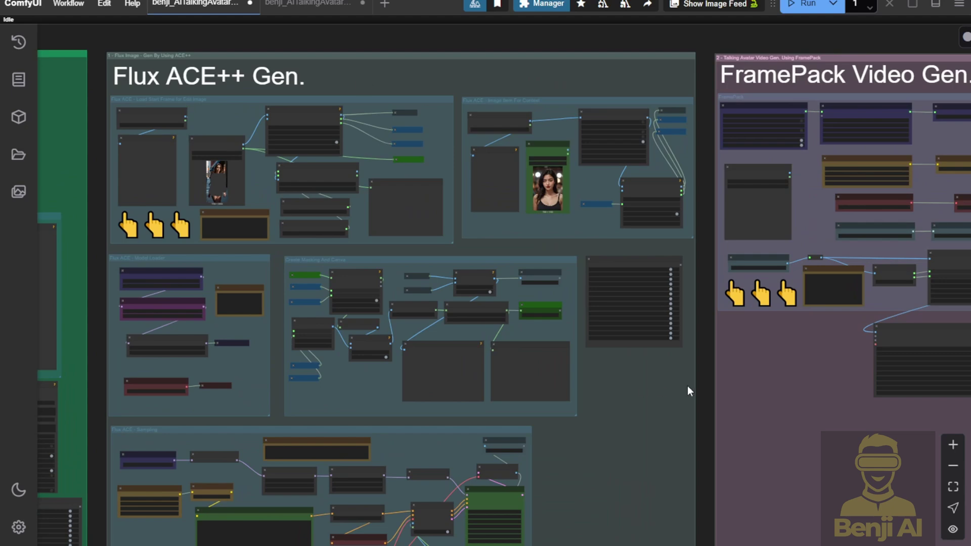
{"action": "scroll", "coordinate": [675, 328], "scroll_direction": "up", "scroll_amount": 10}
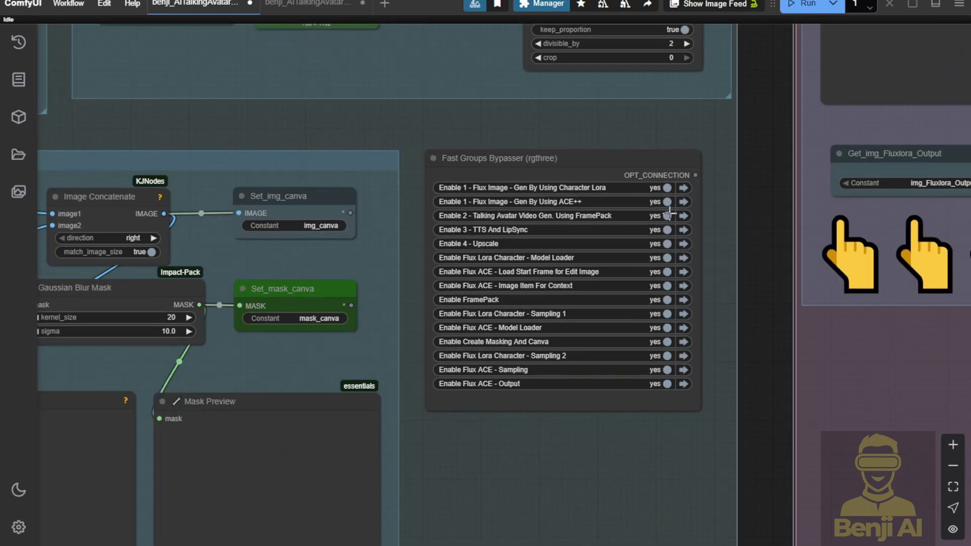
{"action": "left_click", "coordinate": [668, 202]}
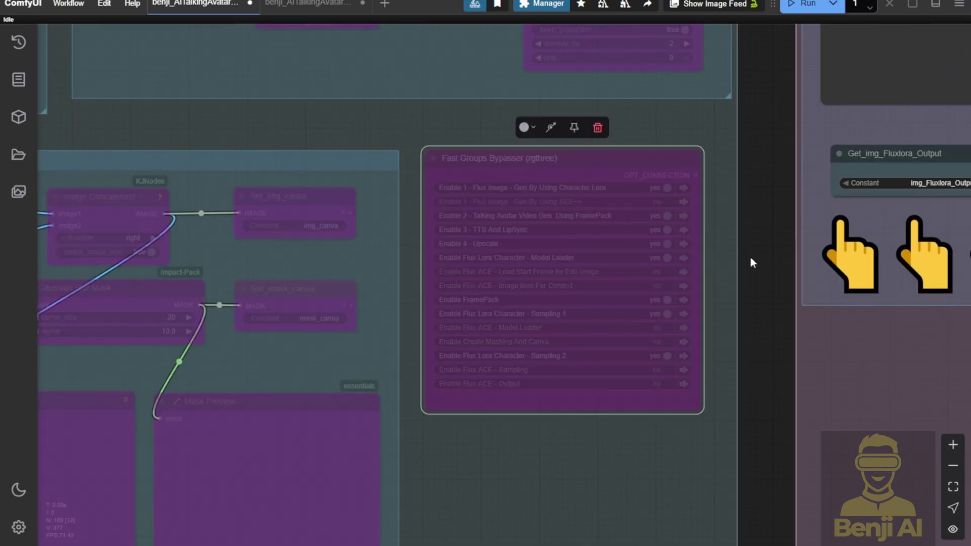
- Check the FramePack image source node set to img_Fluxlora_Output and run the workflow
{"action": "scroll", "coordinate": [751, 255], "scroll_direction": "down", "scroll_amount": 4}
{"action": "left_click_drag", "start_coordinate": [751, 253], "coordinate": [128, 217]}
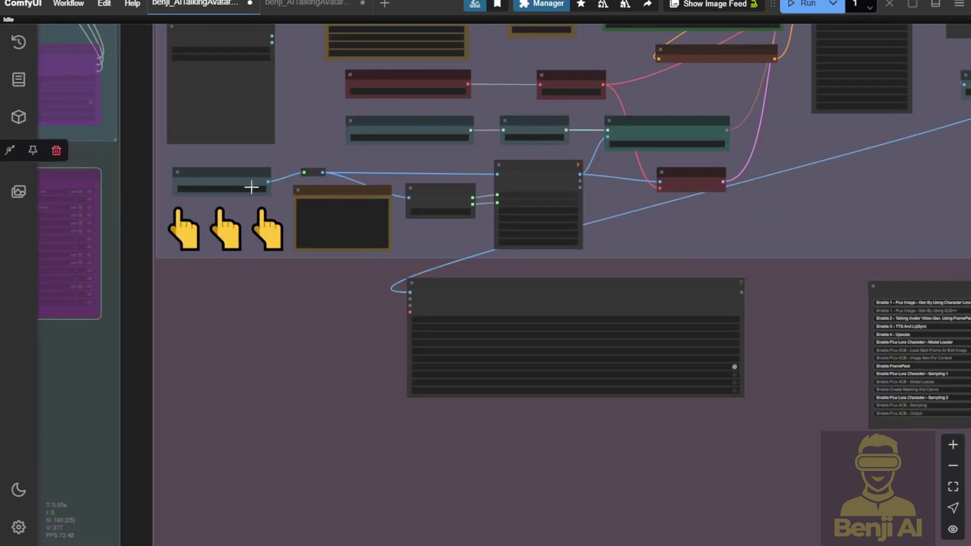
{"action": "scroll", "coordinate": [251, 188], "scroll_direction": "up", "scroll_amount": 7}
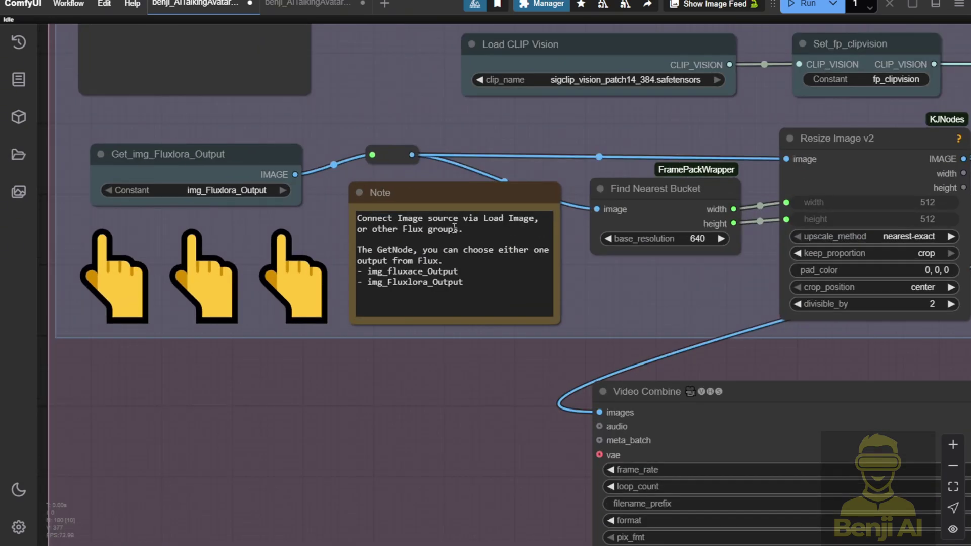
{"action": "left_click", "coordinate": [809, 6]}
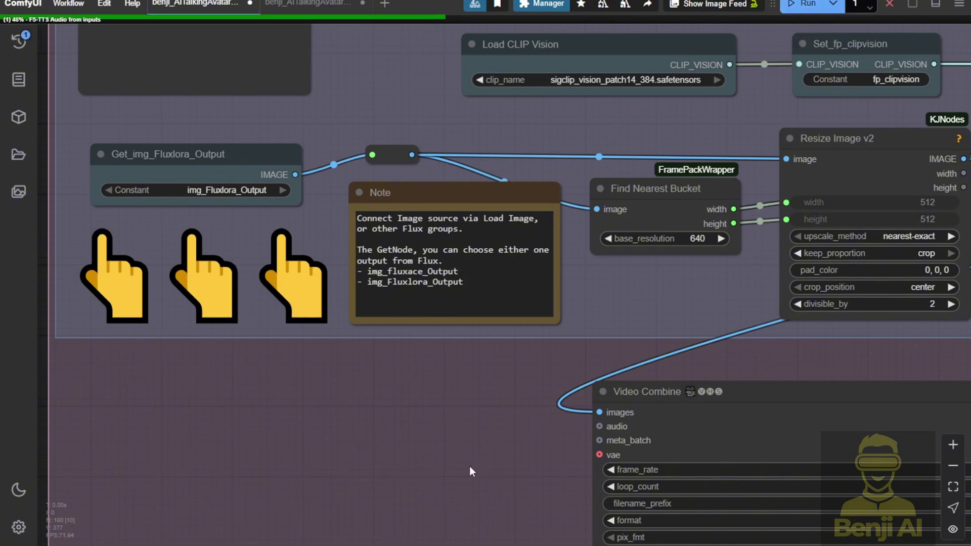
- Follow the running workflow through the FramePack, TTS and LipSync, and Upscale groups, examining the F5-TTS audio nodes
{"action": "scroll", "coordinate": [469, 466], "scroll_direction": "down", "scroll_amount": 5}
{"action": "left_click_drag", "start_coordinate": [464, 460], "coordinate": [125, 426]}
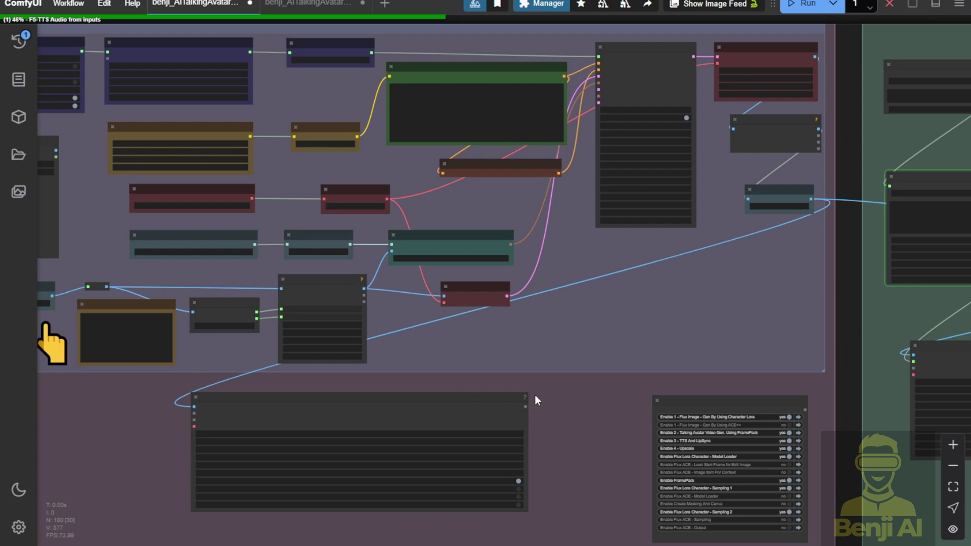
{"action": "scroll", "coordinate": [537, 398], "scroll_direction": "down", "scroll_amount": 3}
{"action": "left_click_drag", "start_coordinate": [577, 424], "coordinate": [88, 351]}
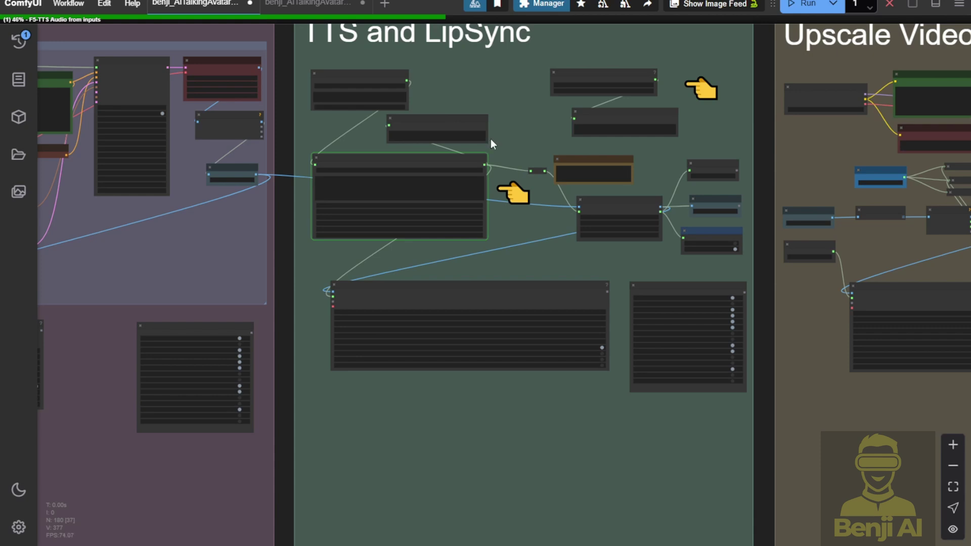
{"action": "left_click_drag", "start_coordinate": [793, 299], "coordinate": [406, 337]}
{"action": "scroll", "coordinate": [457, 64], "scroll_direction": "up", "scroll_amount": 3}
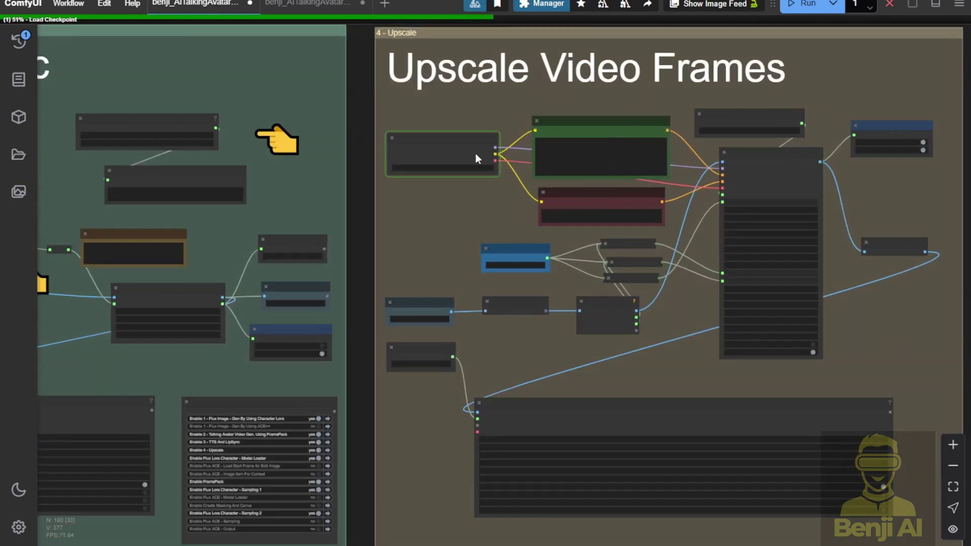
{"action": "scroll", "coordinate": [451, 248], "scroll_direction": "down", "scroll_amount": 3}
{"action": "left_click_drag", "start_coordinate": [436, 248], "coordinate": [826, 219]}
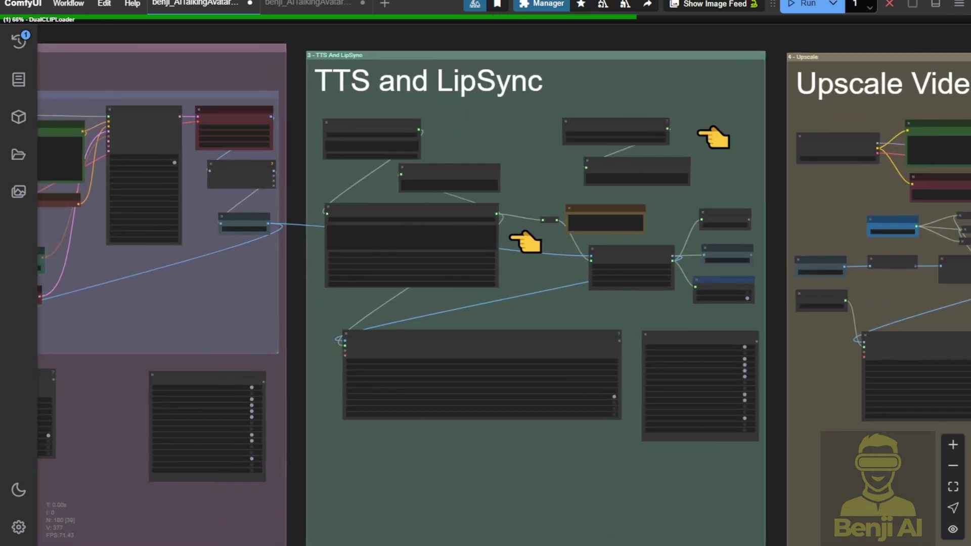
{"action": "scroll", "coordinate": [386, 146], "scroll_direction": "up", "scroll_amount": 8}
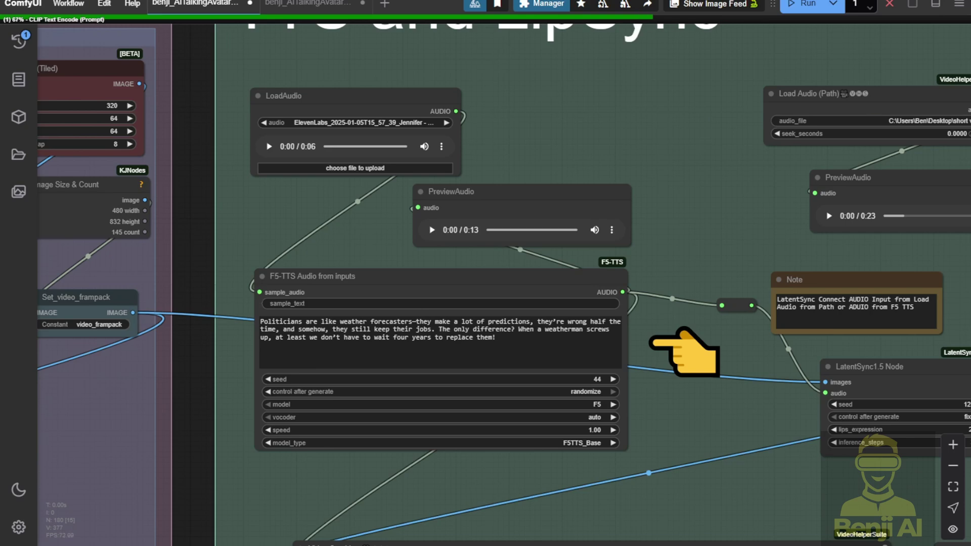
- Compare the FramePack sampler nodes with the speech text in the F5-TTS Audio from inputs node
{"action": "left_click_drag", "start_coordinate": [194, 243], "coordinate": [767, 189]}
{"action": "scroll", "coordinate": [422, 259], "scroll_direction": "down", "scroll_amount": 5}
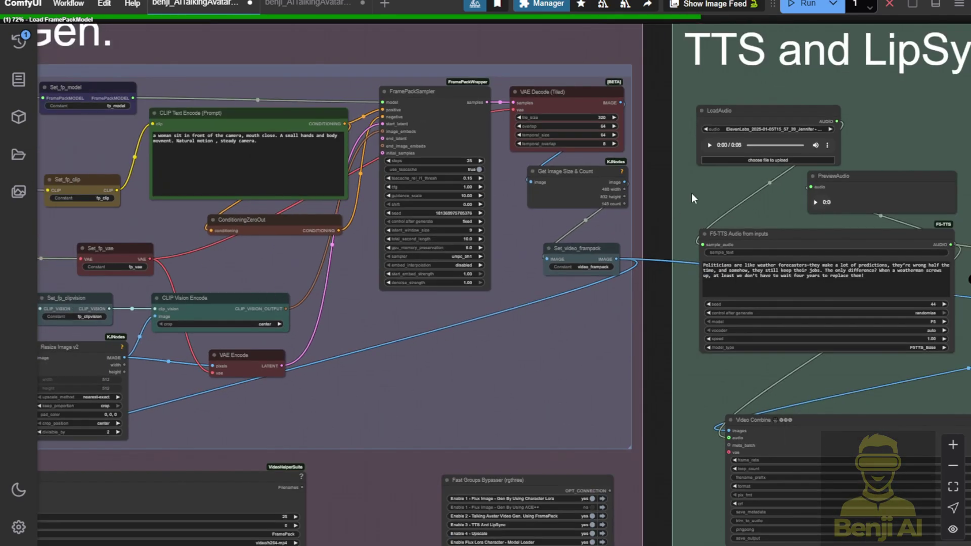
{"action": "scroll", "coordinate": [707, 184], "scroll_direction": "up", "scroll_amount": 5}
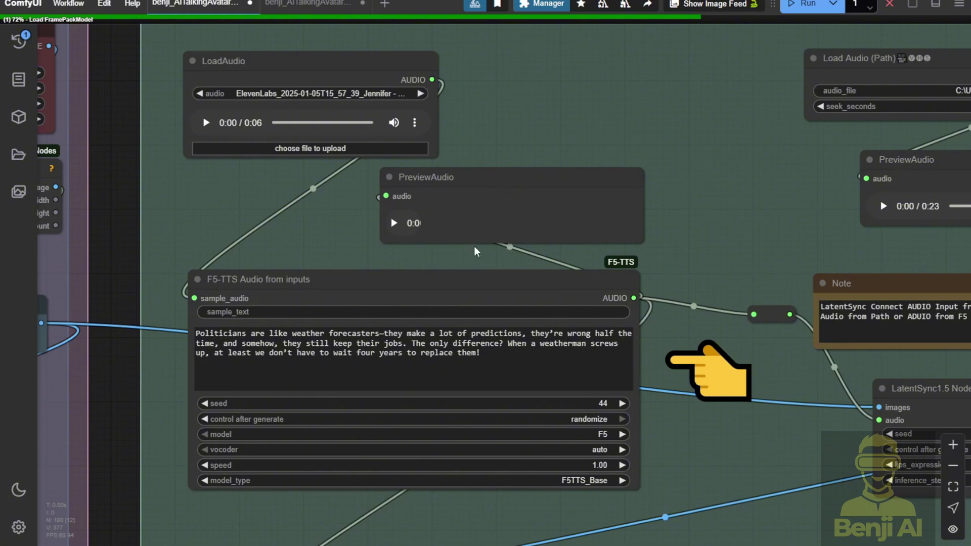
{"action": "left_click_drag", "start_coordinate": [526, 359], "coordinate": [177, 334]}
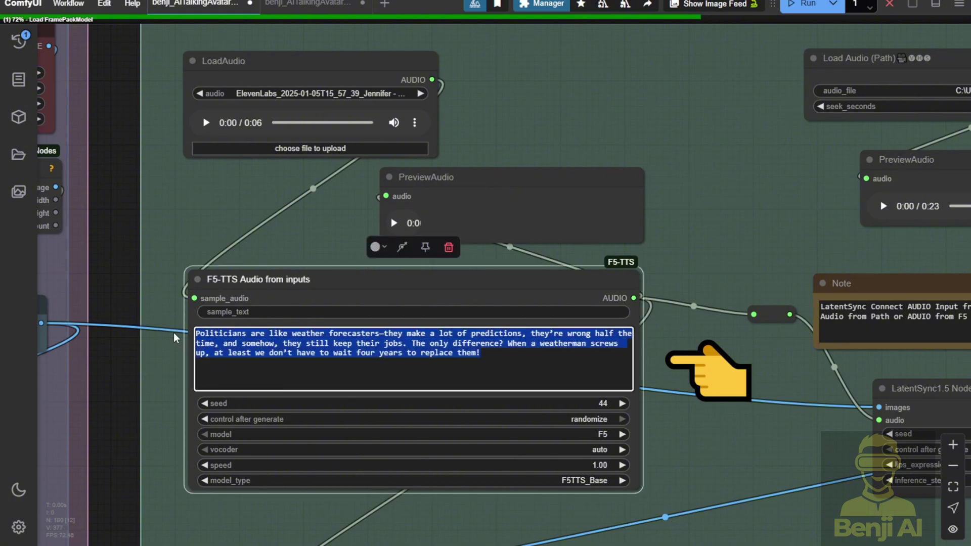
{"action": "left_click", "coordinate": [324, 193]}
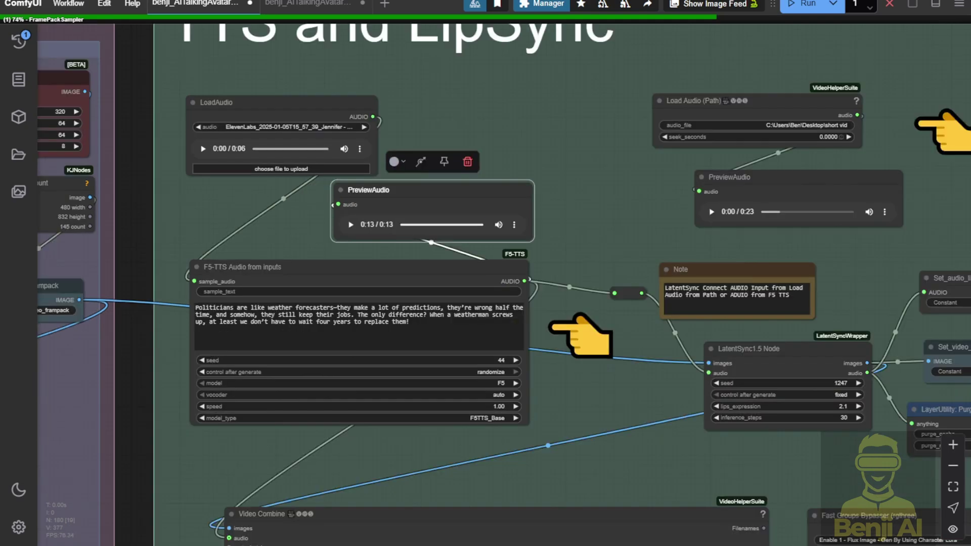
- Check the total_second_length setting on the FramePackSampler node and cancel the running workflow
{"action": "left_click_drag", "start_coordinate": [143, 262], "coordinate": [762, 249]}
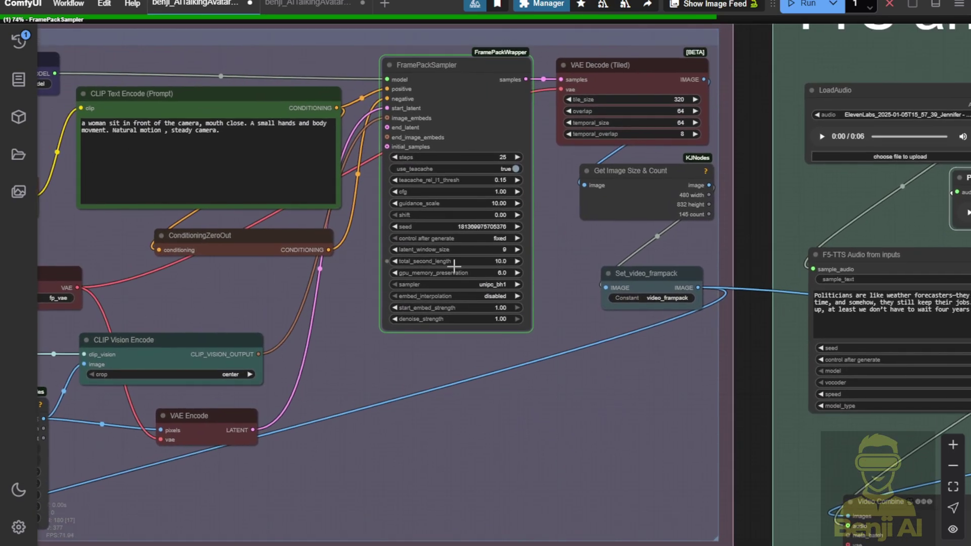
{"action": "scroll", "coordinate": [454, 266], "scroll_direction": "up", "scroll_amount": 4}
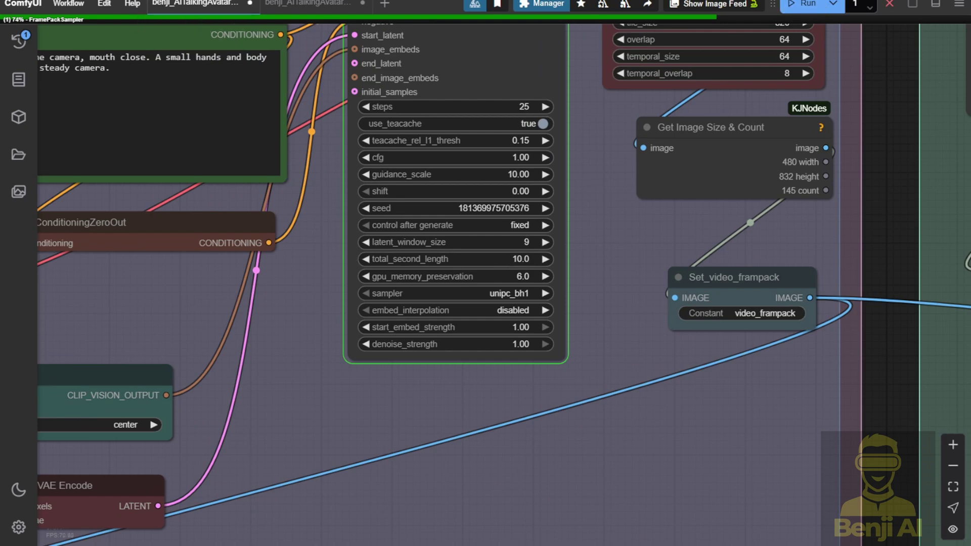
{"action": "left_click", "coordinate": [890, 7]}
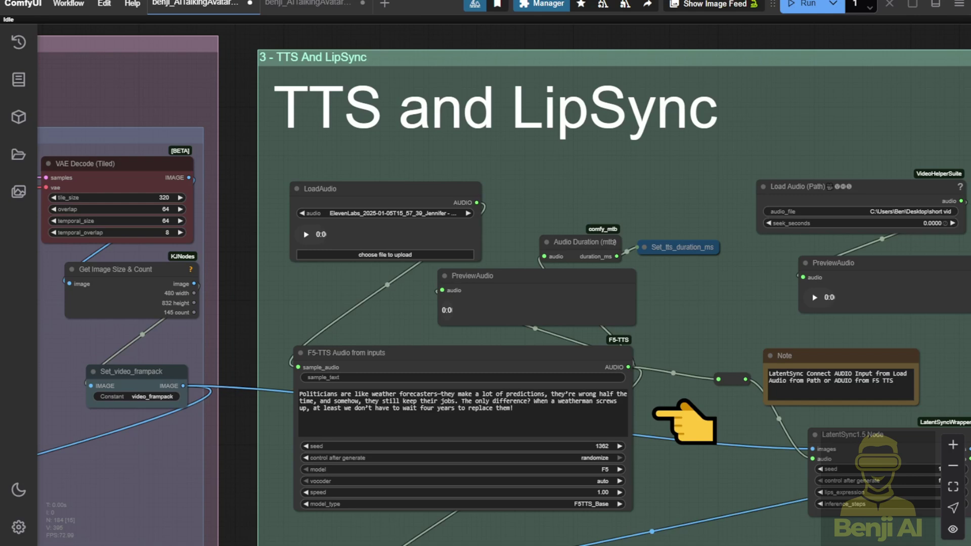
- Widen the Audio Duration (mtb) node and reposition it above PreviewAudio, leaving a gap before the Set_tts_duration_ms node
{"action": "scroll", "coordinate": [633, 244], "scroll_direction": "up", "scroll_amount": 6}
{"action": "left_click", "coordinate": [529, 241]}
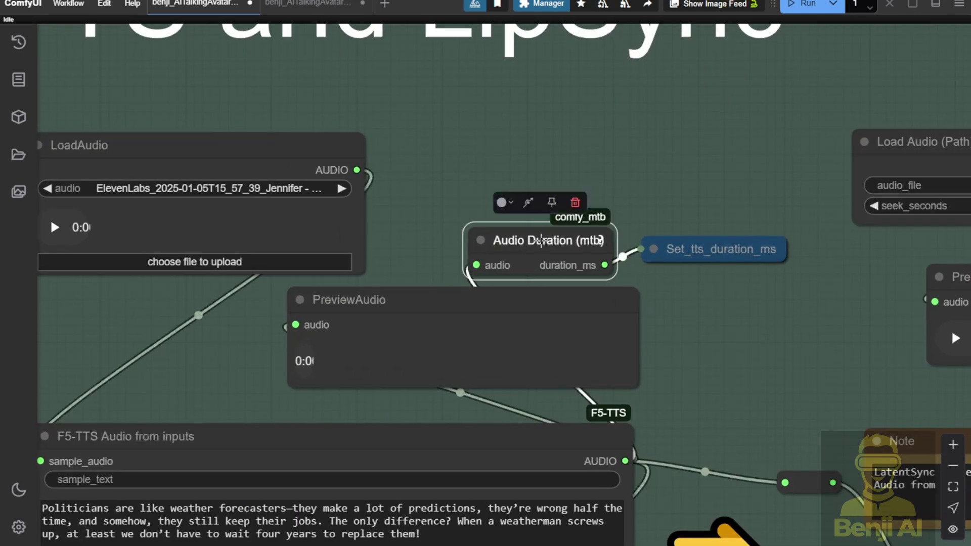
{"action": "left_click_drag", "start_coordinate": [541, 241], "coordinate": [544, 229]}
{"action": "left_click", "coordinate": [721, 256]}
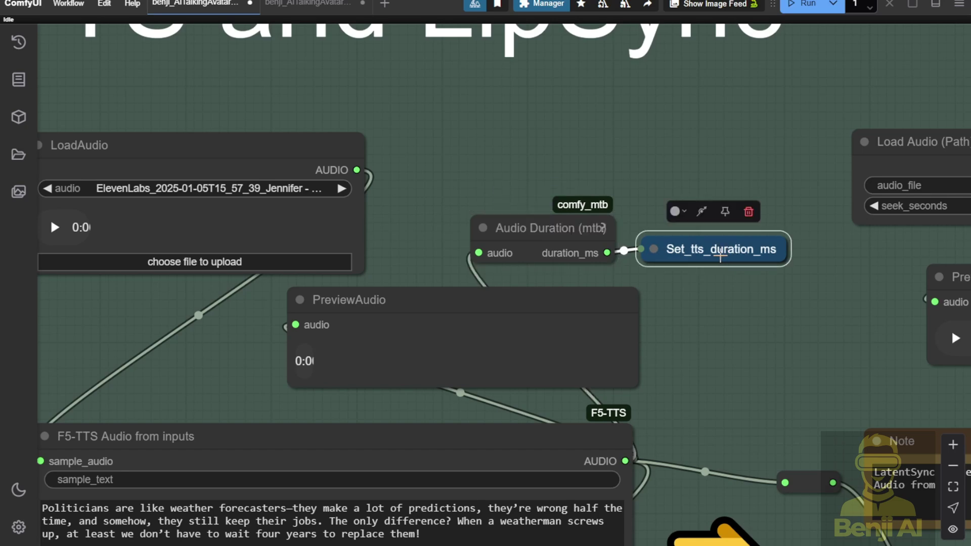
{"action": "left_click_drag", "start_coordinate": [607, 258], "coordinate": [627, 259]}
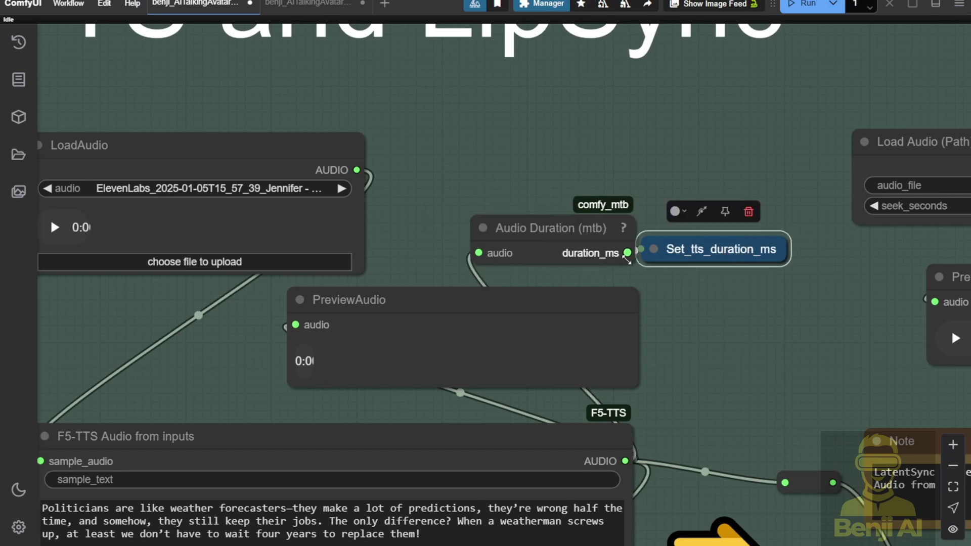
{"action": "left_click_drag", "start_coordinate": [578, 230], "coordinate": [534, 227]}
{"action": "left_click", "coordinate": [675, 257]}
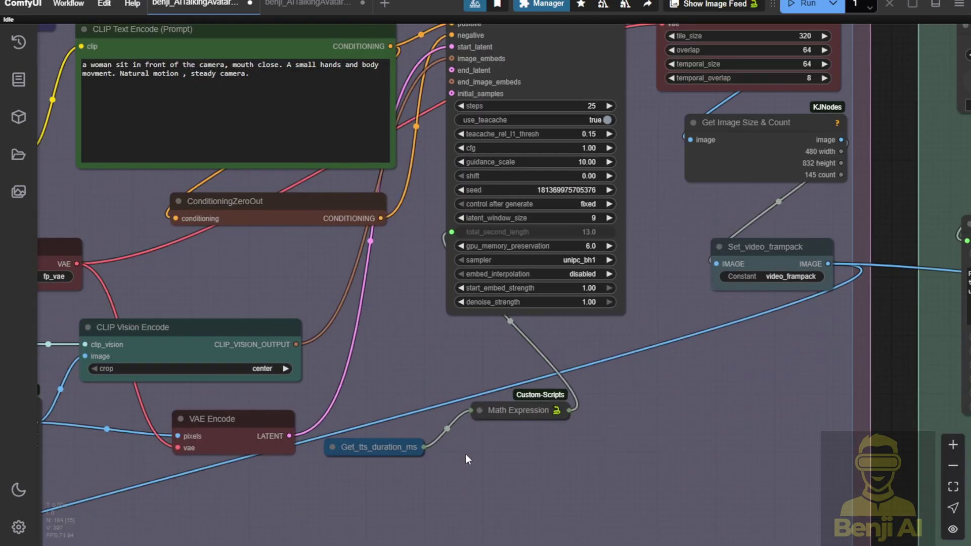
- Expand the Math Expression node and trace how Get_tts_duration_ms feeds round(a/1000) into the FramePackSampler's total_second_length
{"action": "scroll", "coordinate": [466, 454], "scroll_direction": "up", "scroll_amount": 1}
{"action": "left_click", "coordinate": [330, 446]}
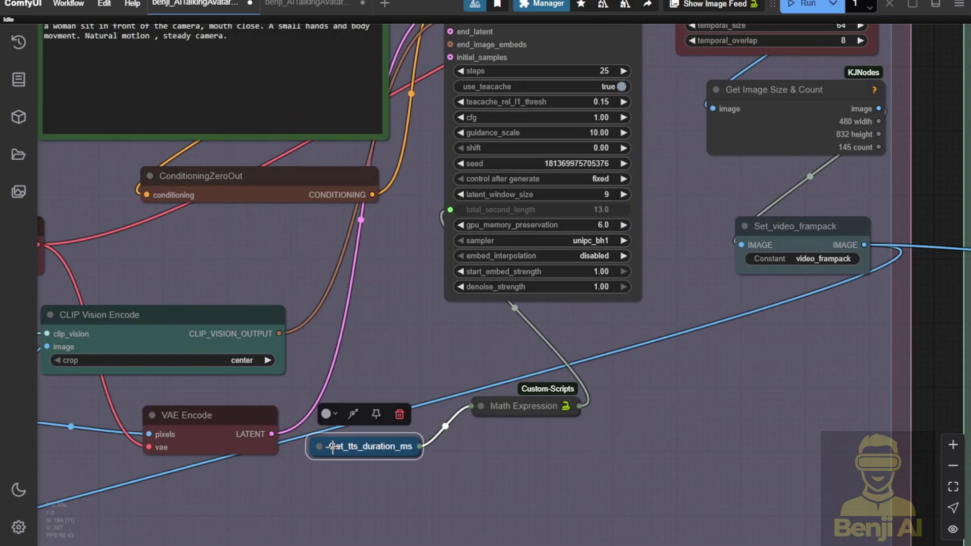
{"action": "left_click", "coordinate": [478, 406]}
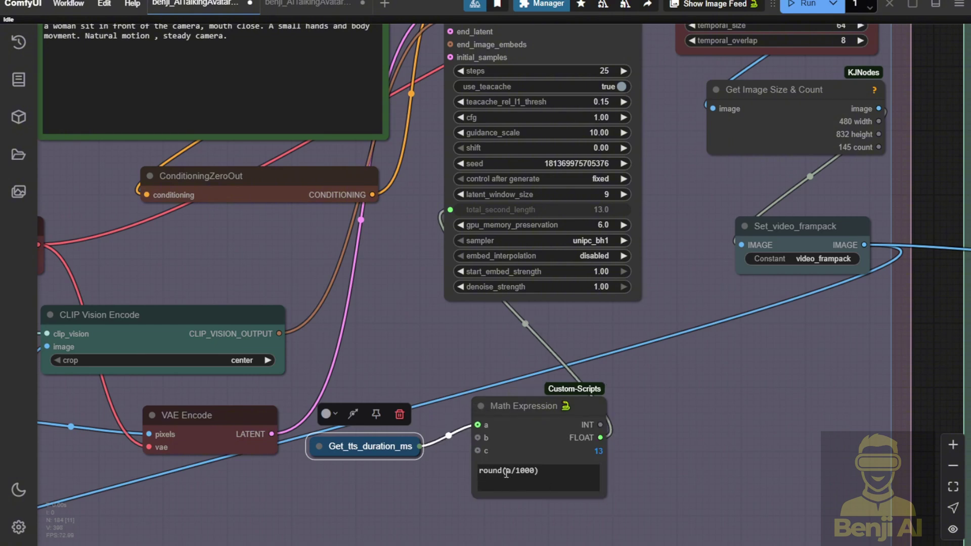
{"action": "scroll", "coordinate": [526, 209], "scroll_direction": "up", "scroll_amount": 8}
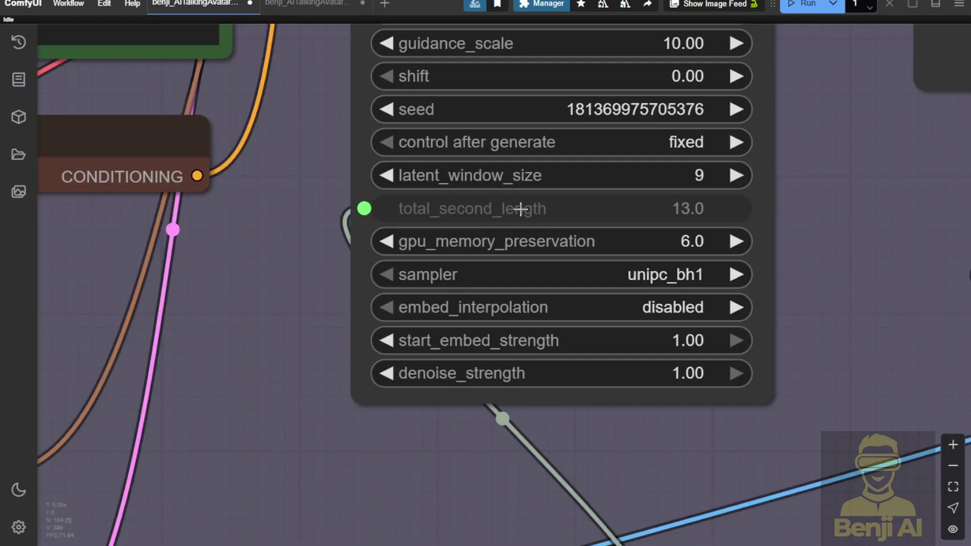
{"action": "scroll", "coordinate": [575, 334], "scroll_direction": "down", "scroll_amount": 8}
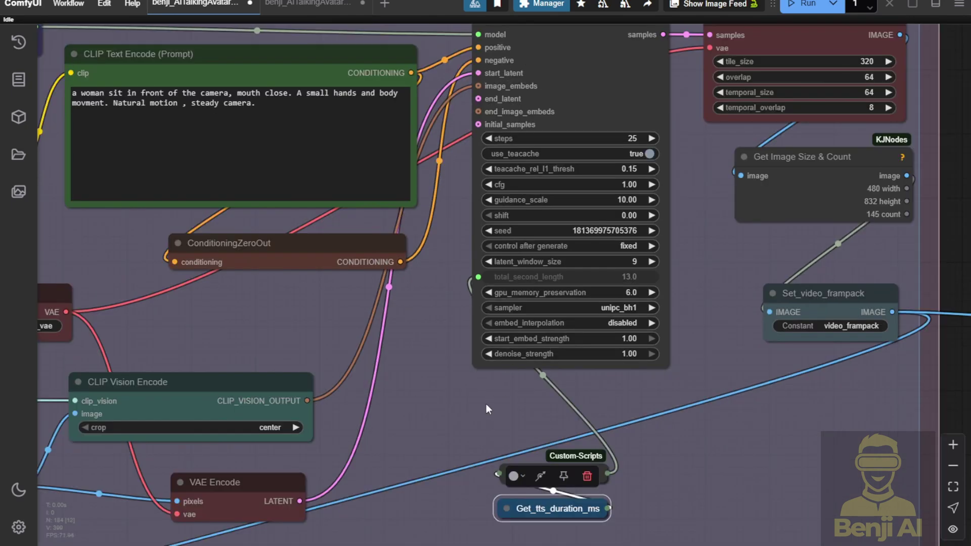
- Tidy the collapsed Math Expression and Get_tts_duration_ms nodes beneath the FramePackSampler by moving both slightly
{"action": "left_click", "coordinate": [586, 400]}
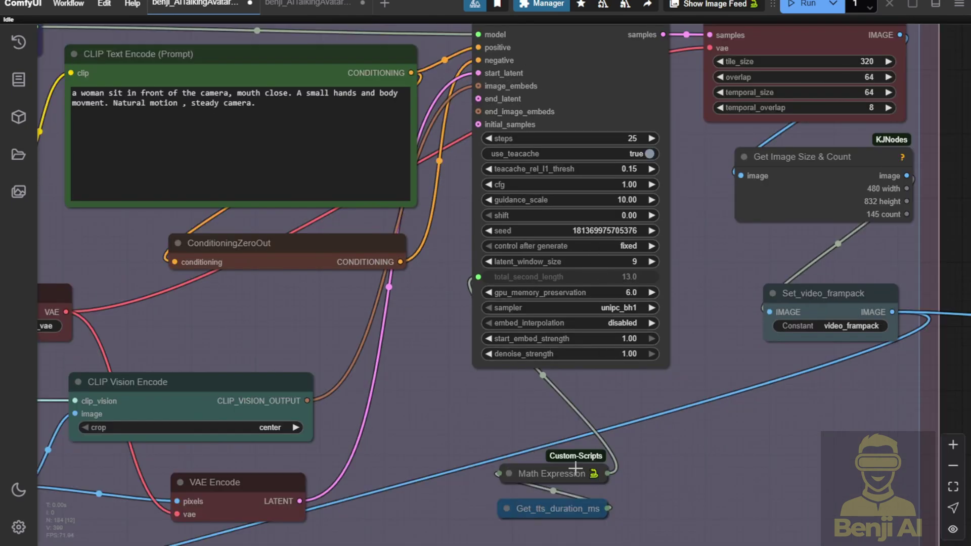
{"action": "left_click_drag", "start_coordinate": [575, 468], "coordinate": [576, 458]}
{"action": "left_click_drag", "start_coordinate": [573, 505], "coordinate": [554, 502]}
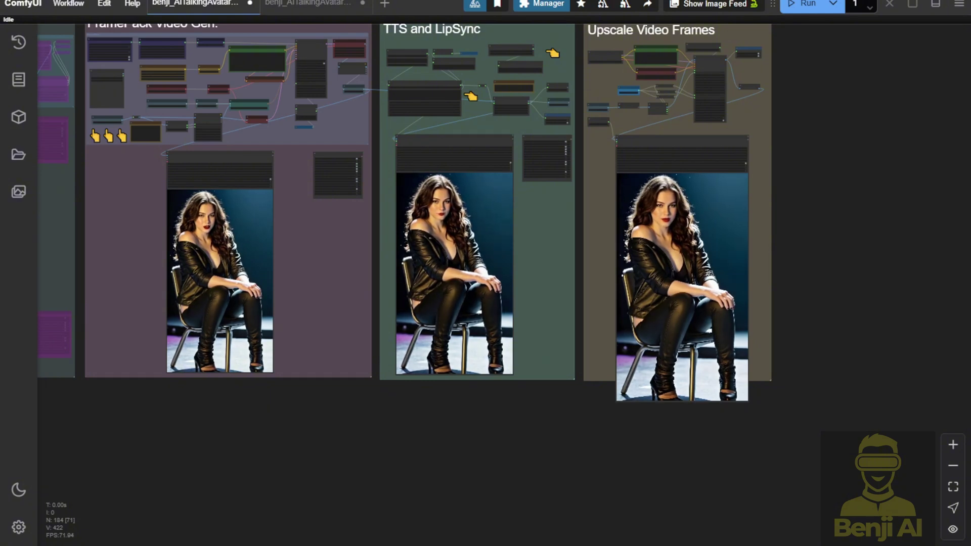
- Open the video preview from the TTS and LipSync group's Video Combine node at full size for playback
{"action": "scroll", "coordinate": [380, 421], "scroll_direction": "up", "scroll_amount": 3}
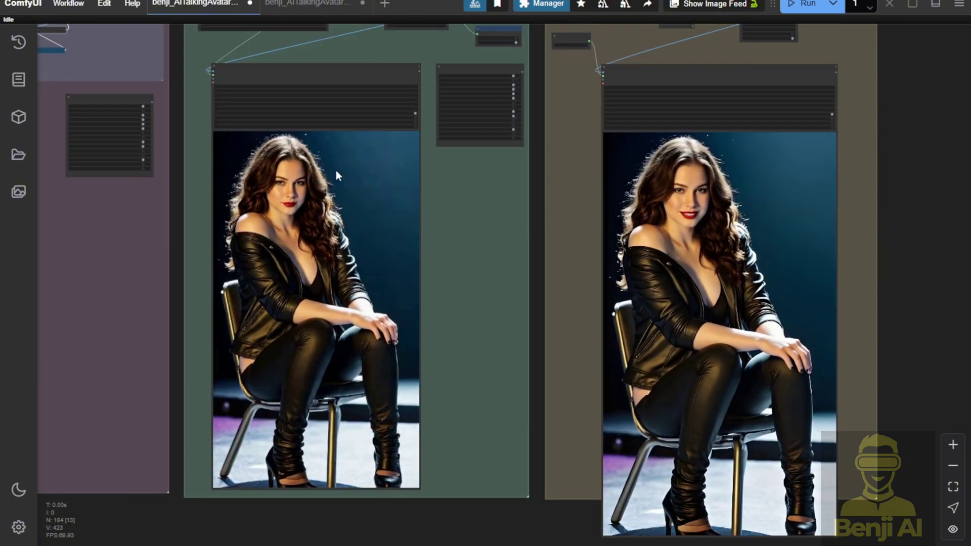
{"action": "left_click_drag", "start_coordinate": [497, 223], "coordinate": [584, 214]}
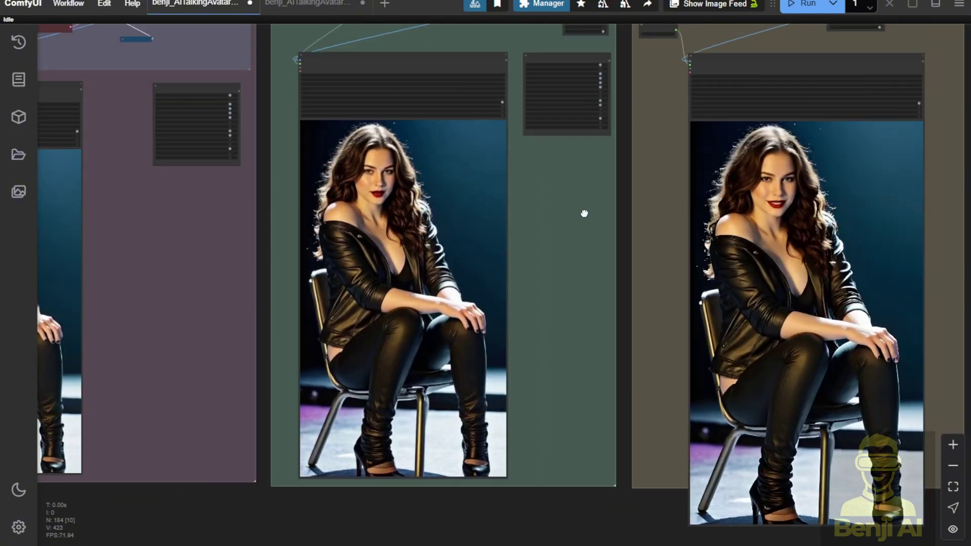
{"action": "scroll", "coordinate": [585, 214], "scroll_direction": "up", "scroll_amount": 3}
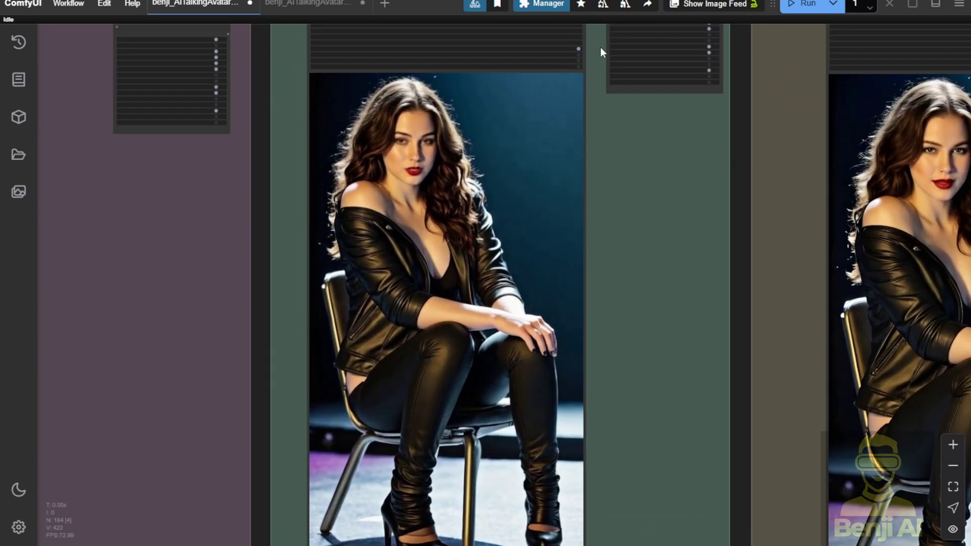
{"action": "left_click_drag", "start_coordinate": [600, 47], "coordinate": [598, 182]}
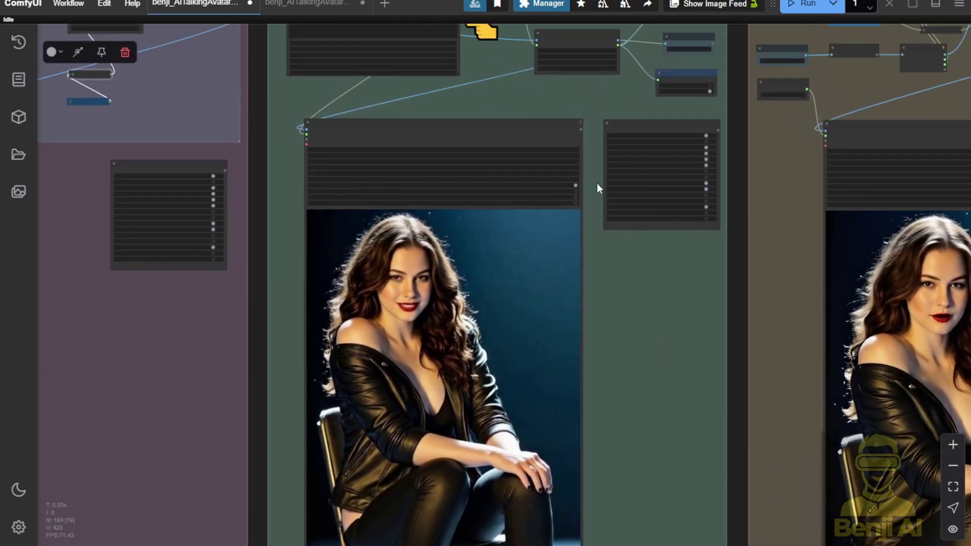
{"action": "left_click", "coordinate": [501, 128]}
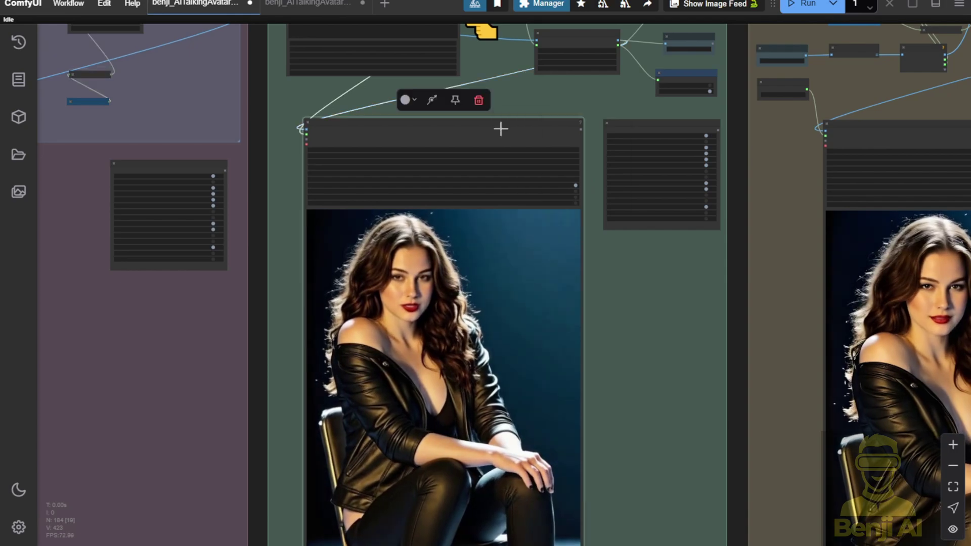
{"action": "right_click", "coordinate": [501, 129]}
{"action": "left_click", "coordinate": [521, 141]}
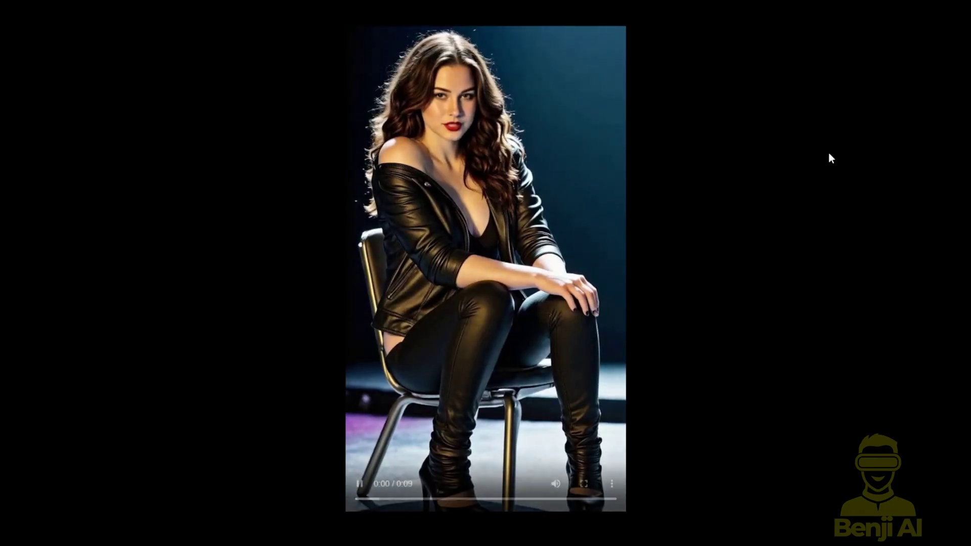